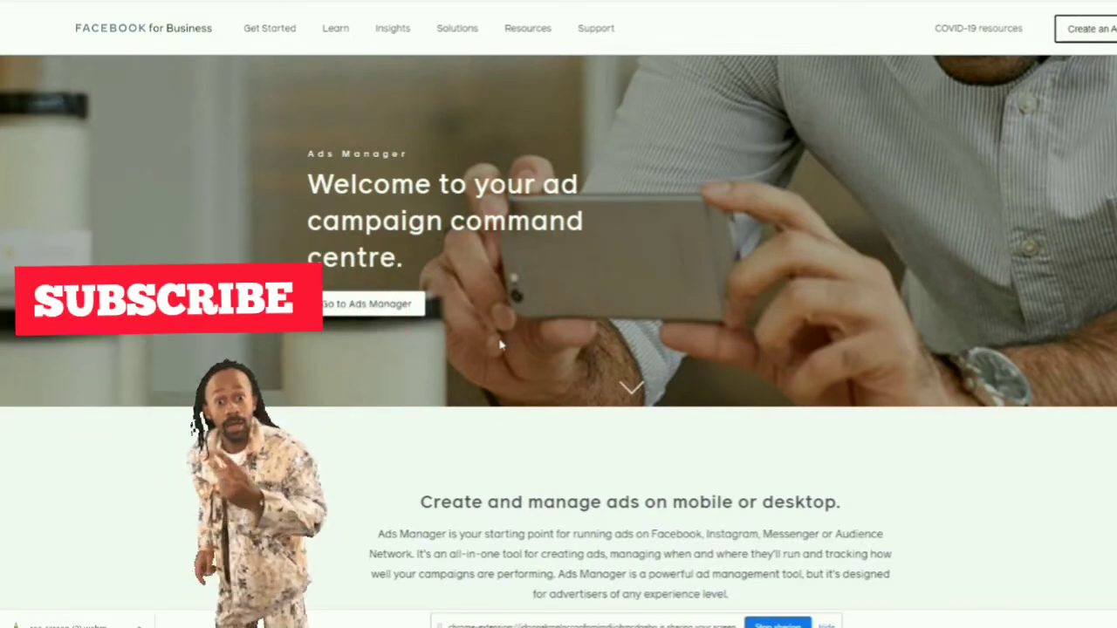
# Open the ad account in Ads Manager and create a new campaign with the Traffic objective
pyautogui.click(381, 308)
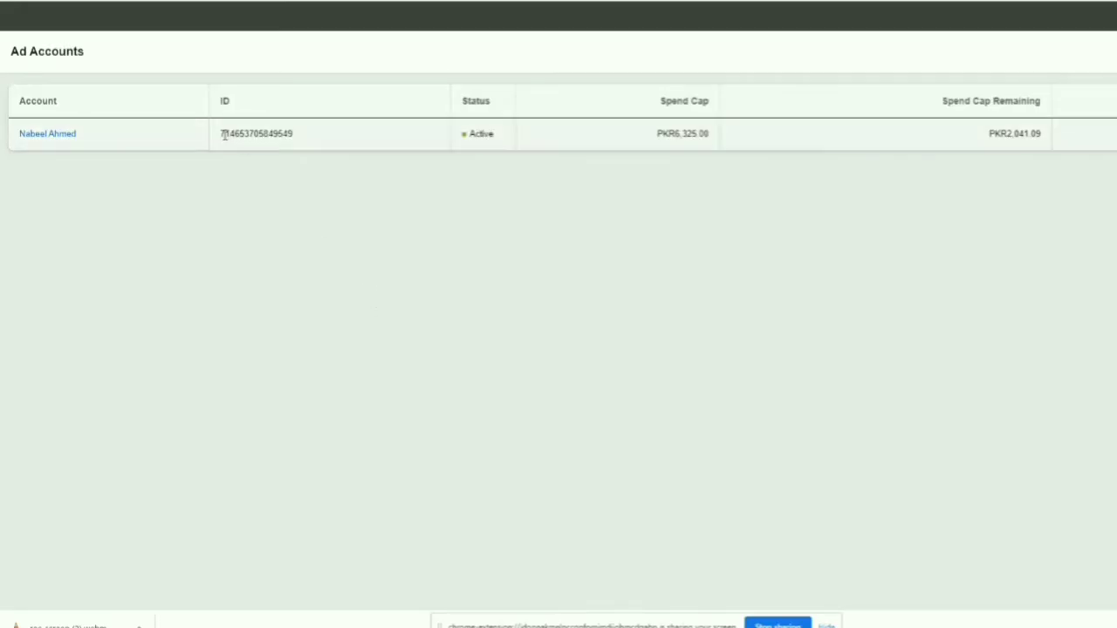
pyautogui.click(100, 138)
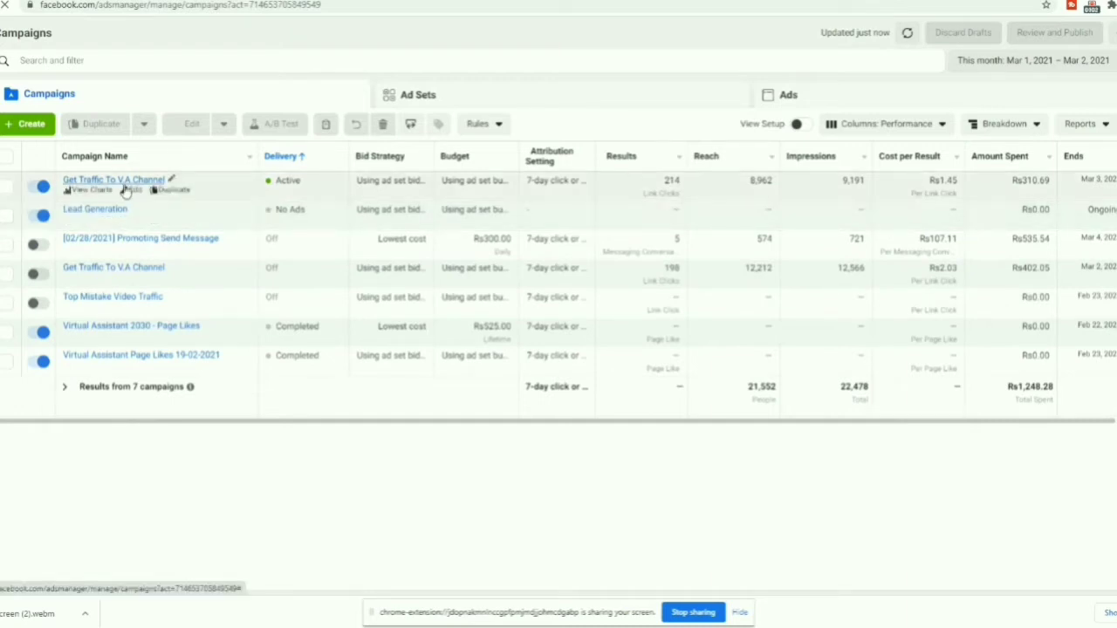
pyautogui.click(29, 125)
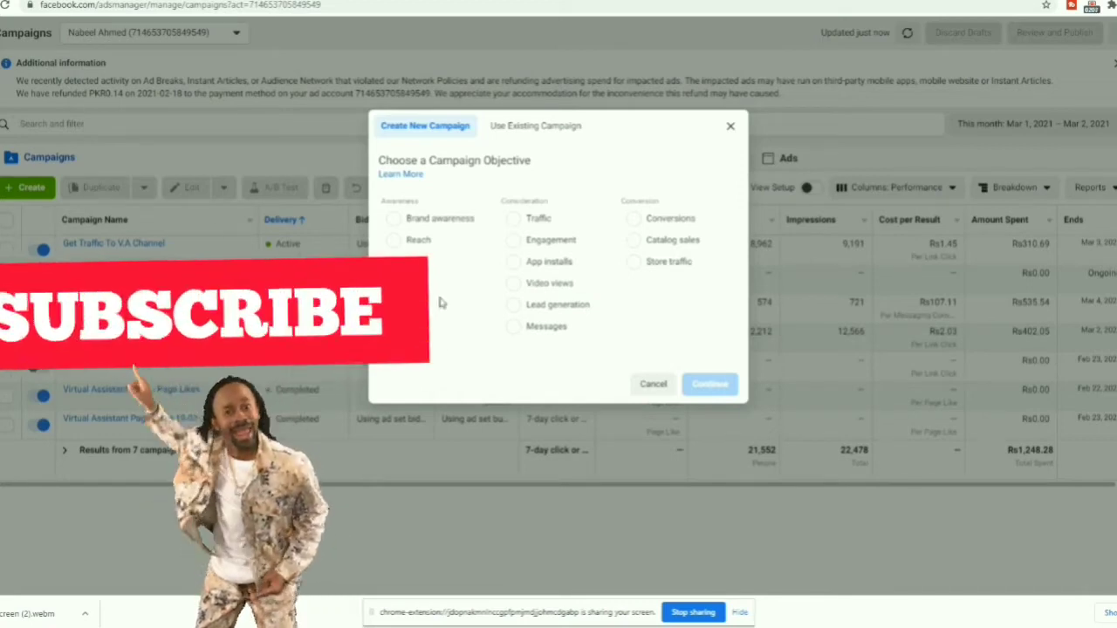
pyautogui.click(515, 224)
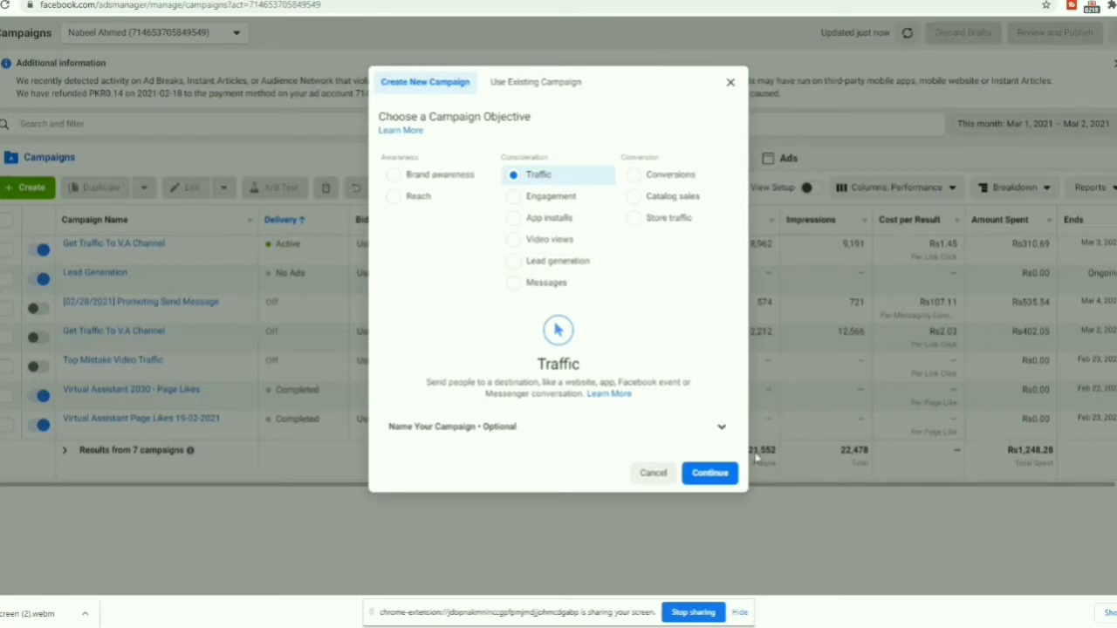
pyautogui.click(728, 481)
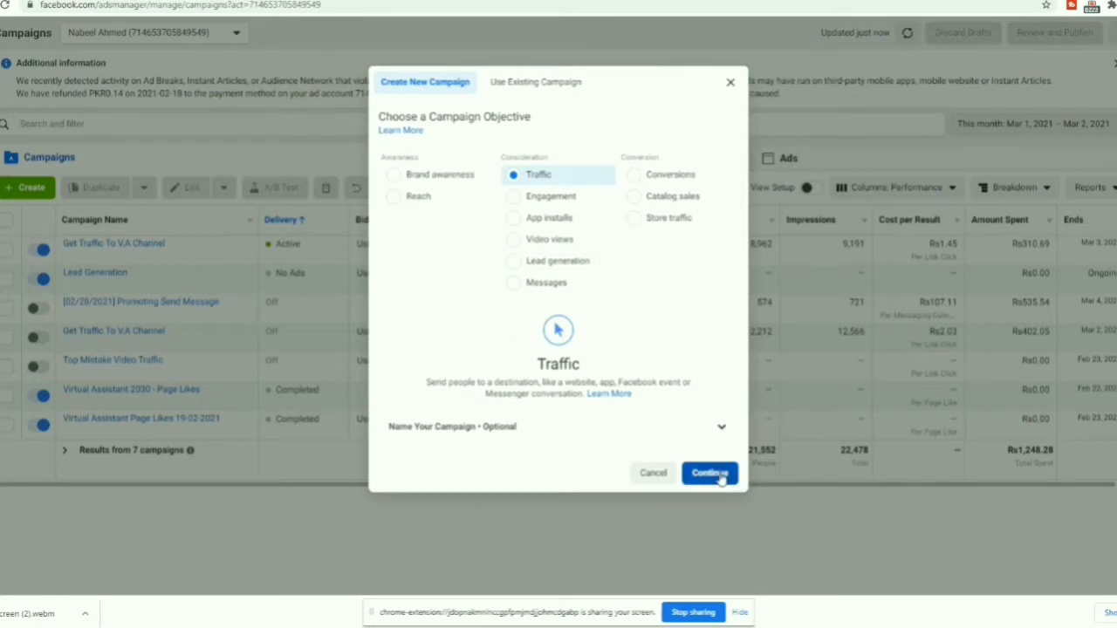
pyautogui.click(720, 478)
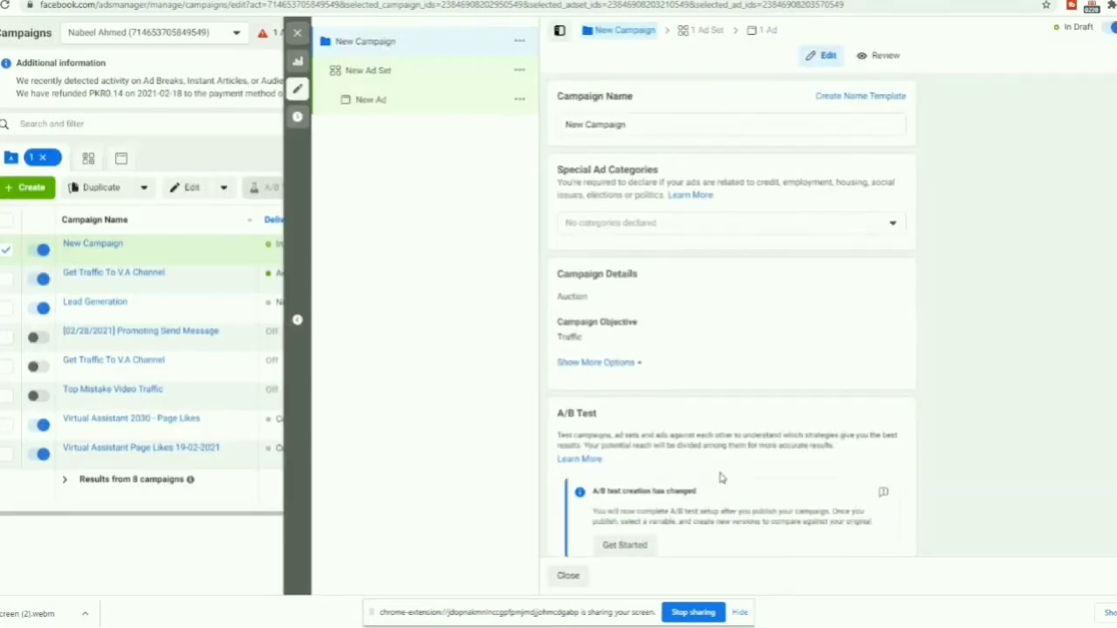
# Name the campaign "Channel Traffic" and continue to the ad set settings
pyautogui.tripleClick(685, 128)
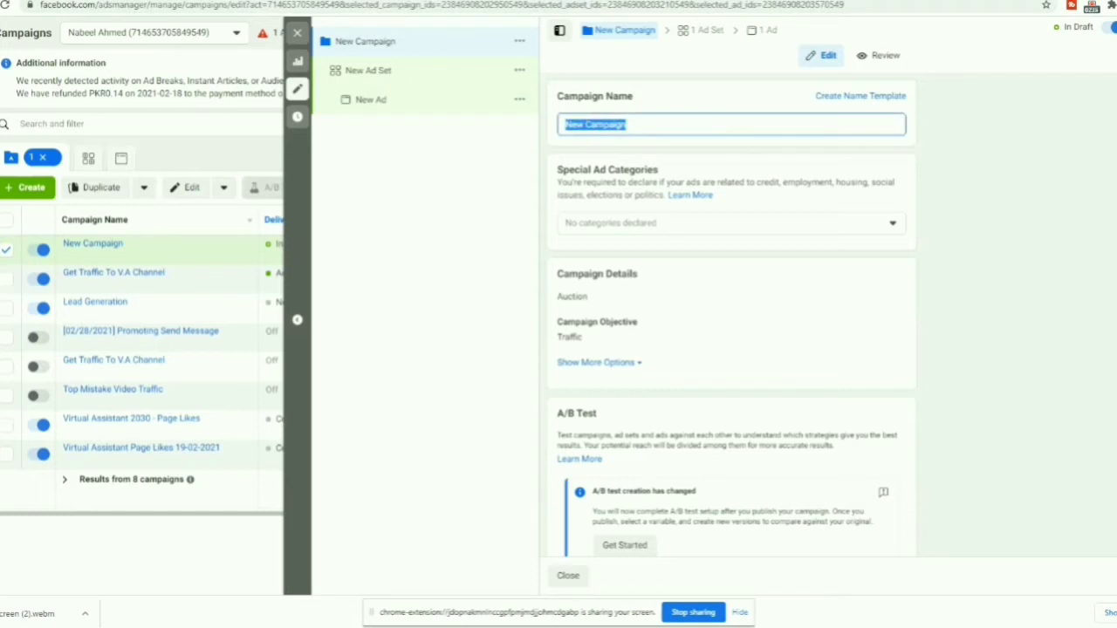
pyautogui.write('Chan')
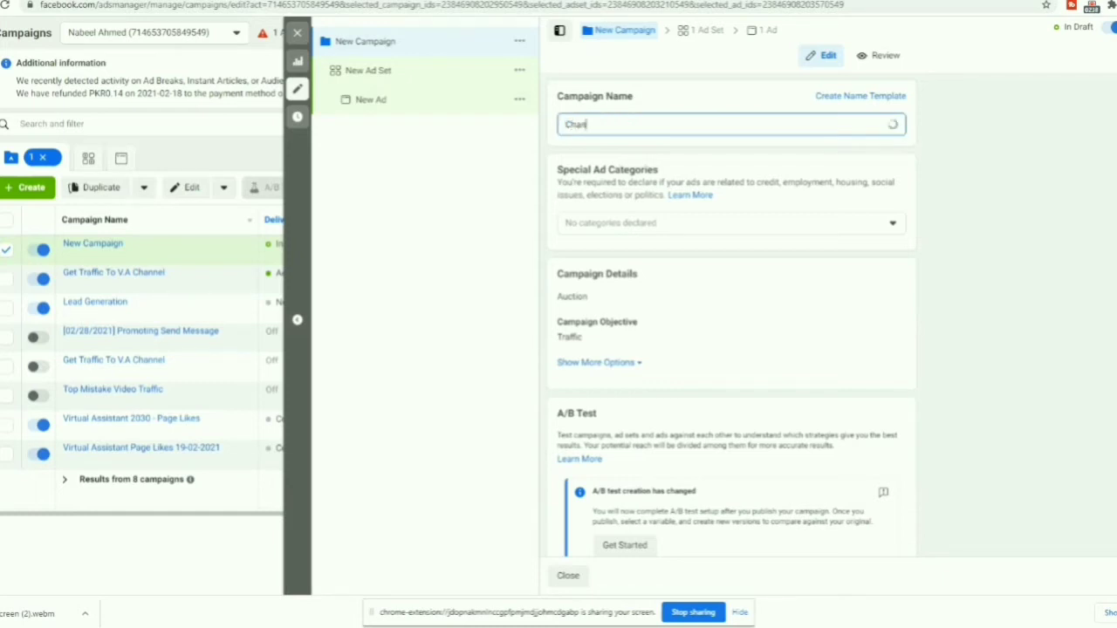
pyautogui.write('nel Traffic')
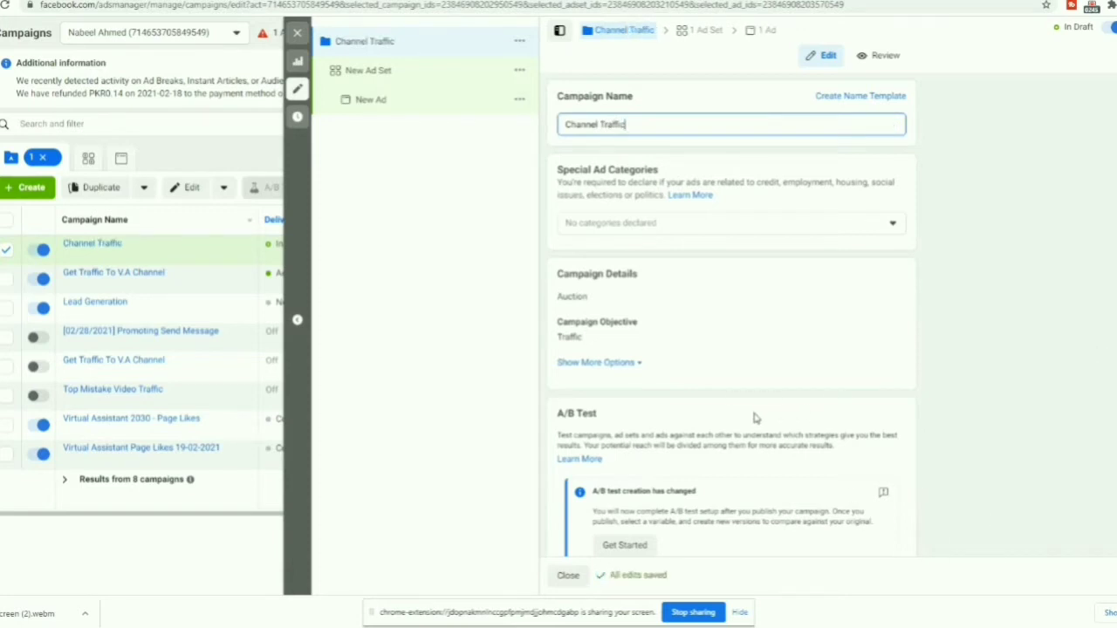
pyautogui.scroll(-1, 754, 418)
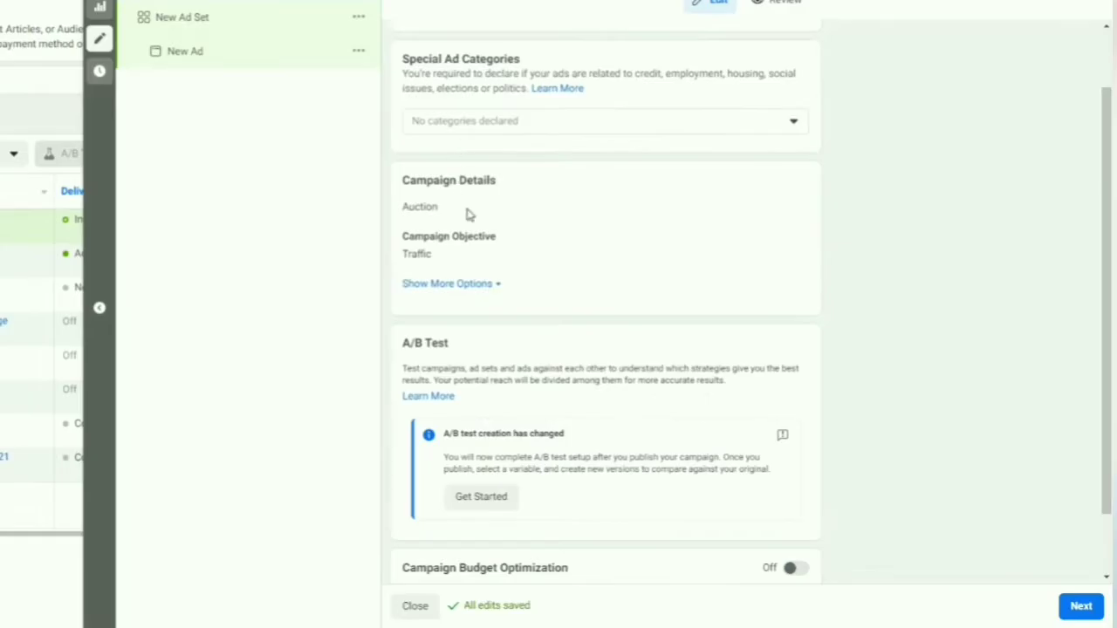
pyautogui.scroll(-1, 614, 262)
pyautogui.scroll(-1, 472, 246)
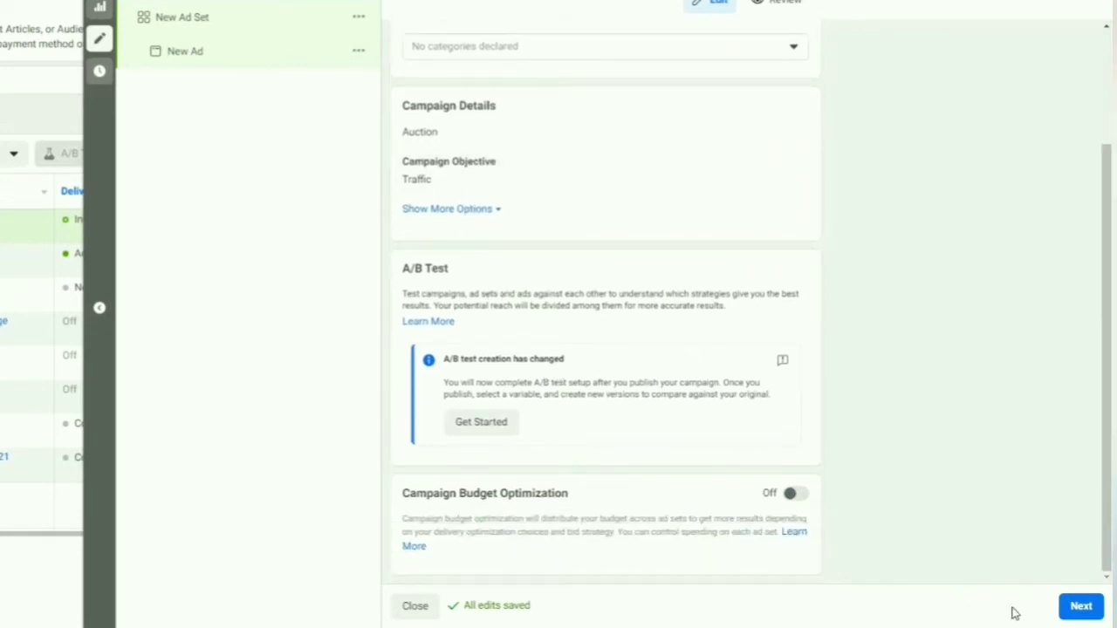
pyautogui.click(1085, 605)
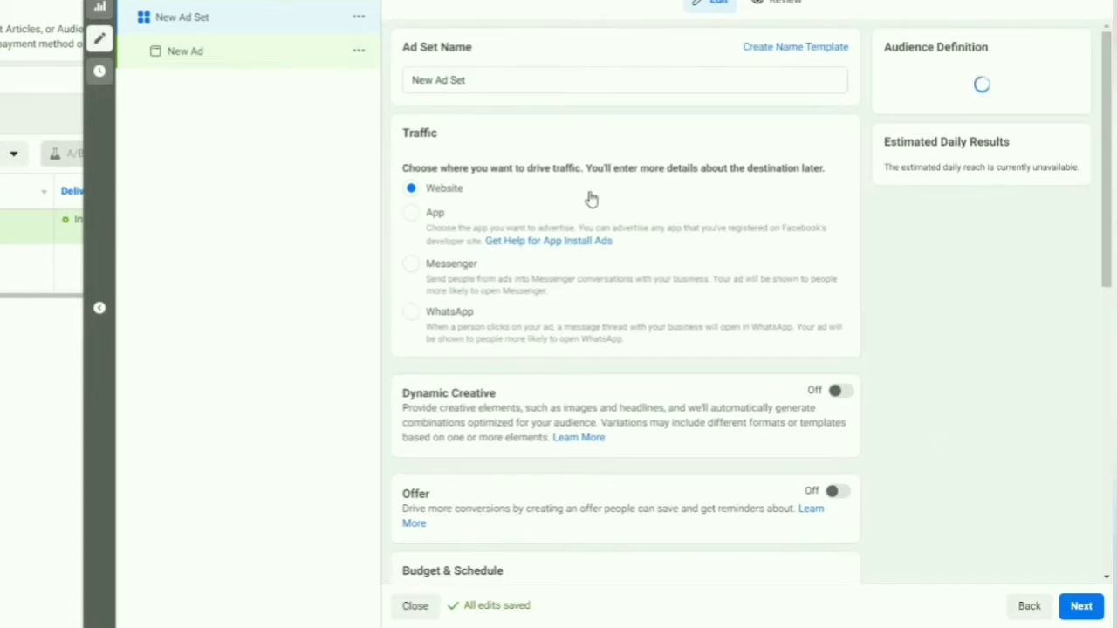
# Name the ad set "Channel promotion on Pakistan, India & Bangladesh"
pyautogui.tripleClick(479, 79)
pyautogui.write('CHan')
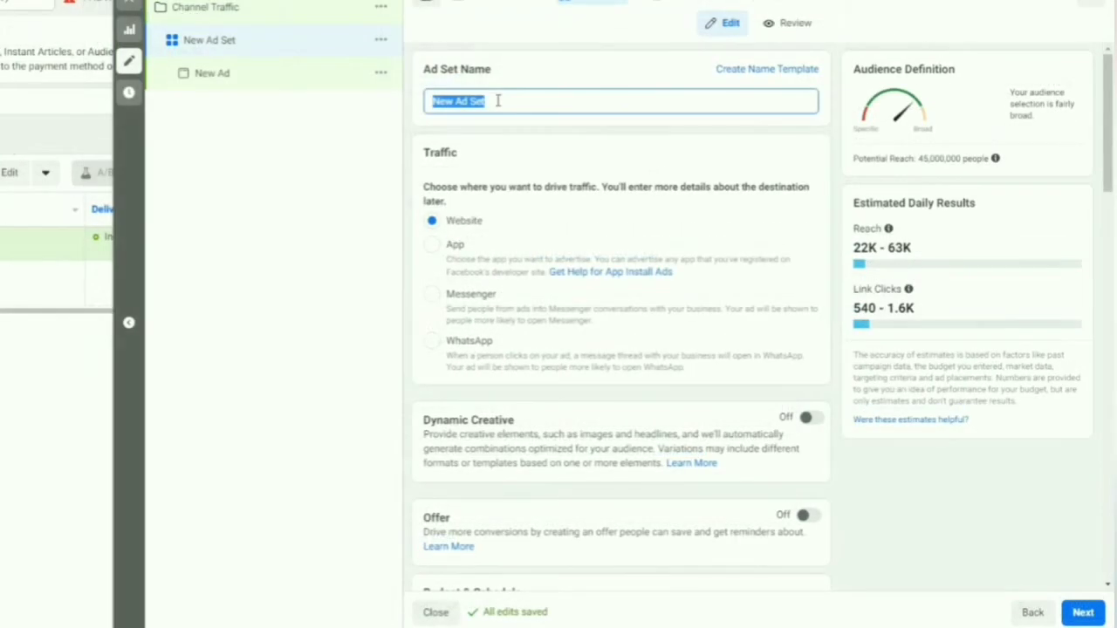
pyautogui.press('BackSpace')
pyautogui.press('BackSpace')
pyautogui.press('BackSpace')
pyautogui.write('h')
pyautogui.write('annel prom')
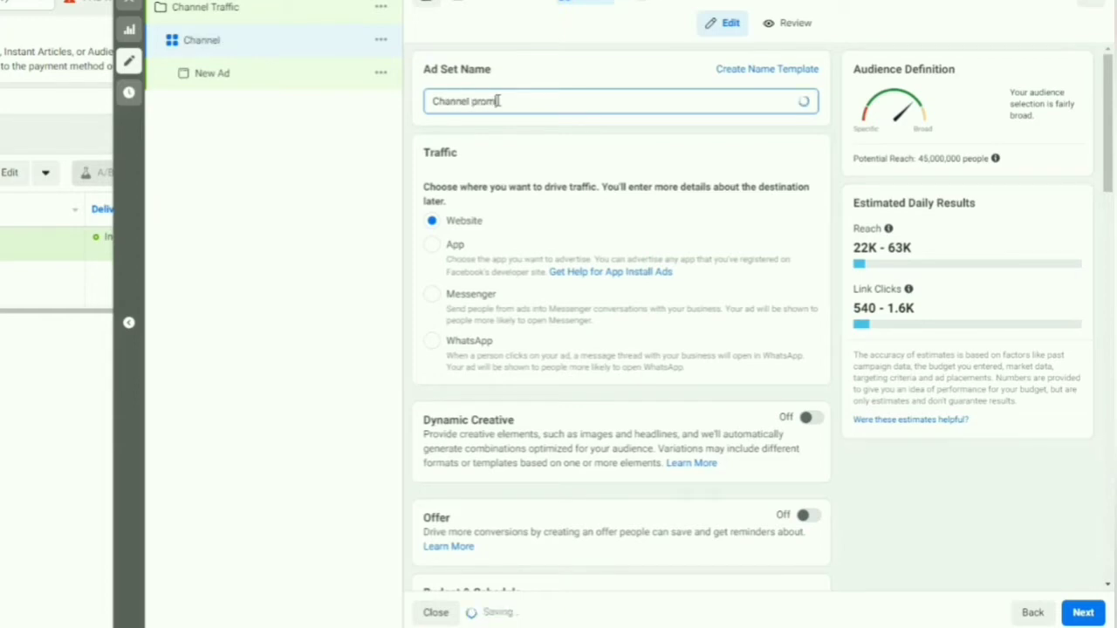
pyautogui.write('otion on Pikistan')
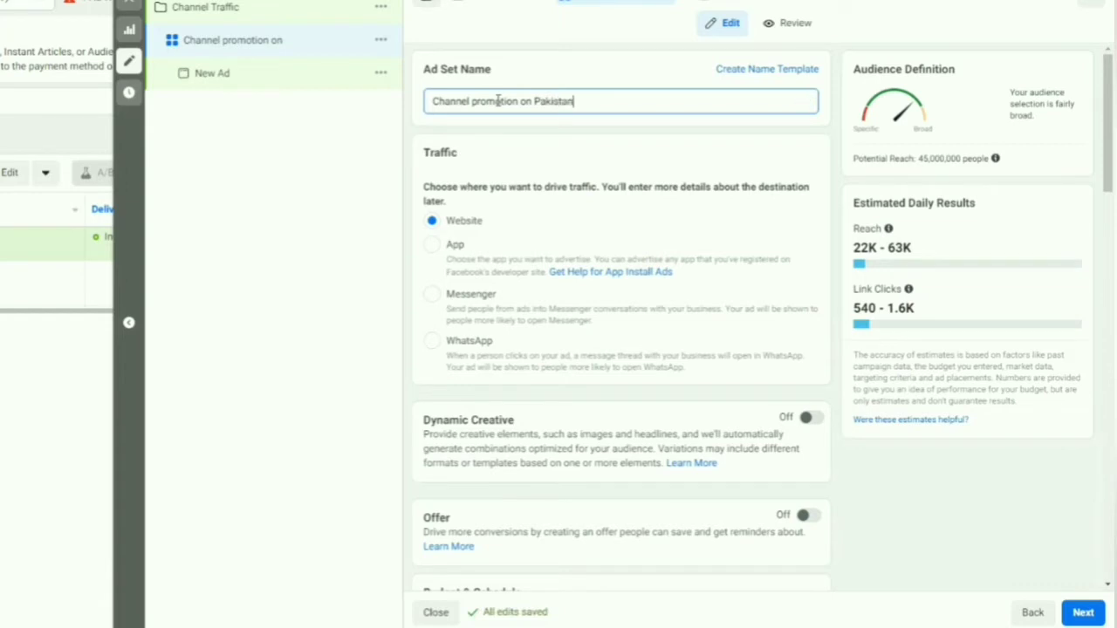
pyautogui.write(', India')
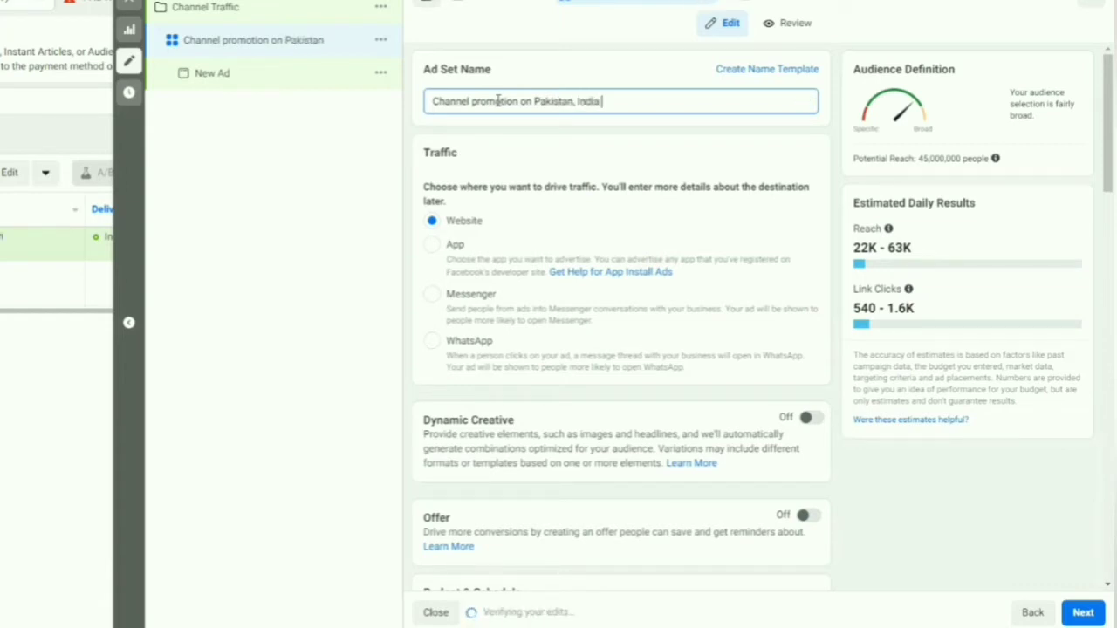
pyautogui.write(' & Ban')
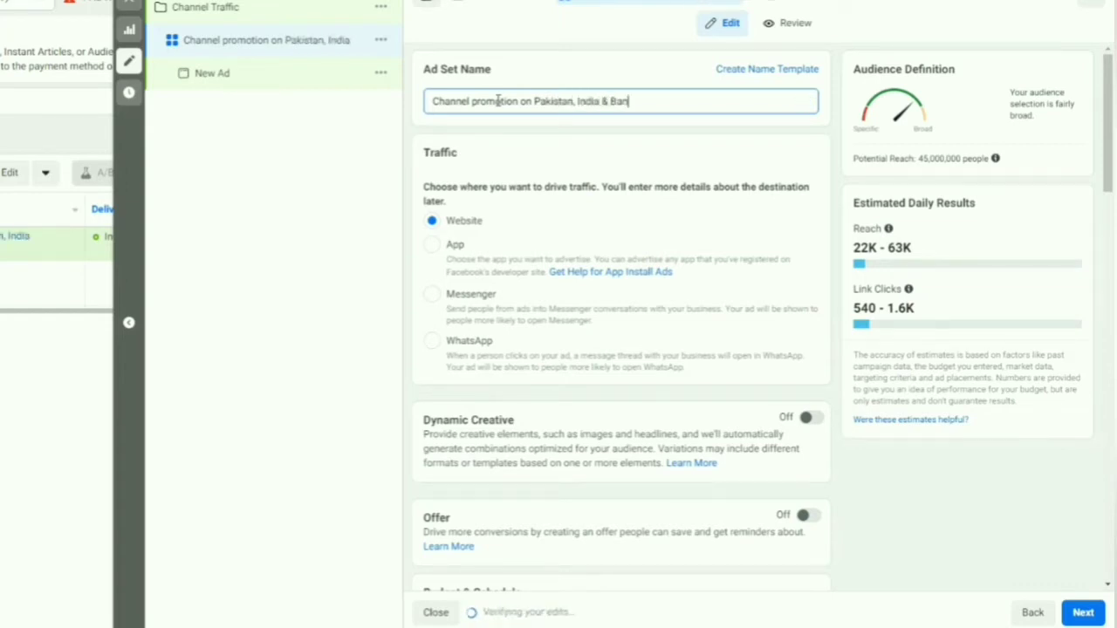
pyautogui.write('gladesh')
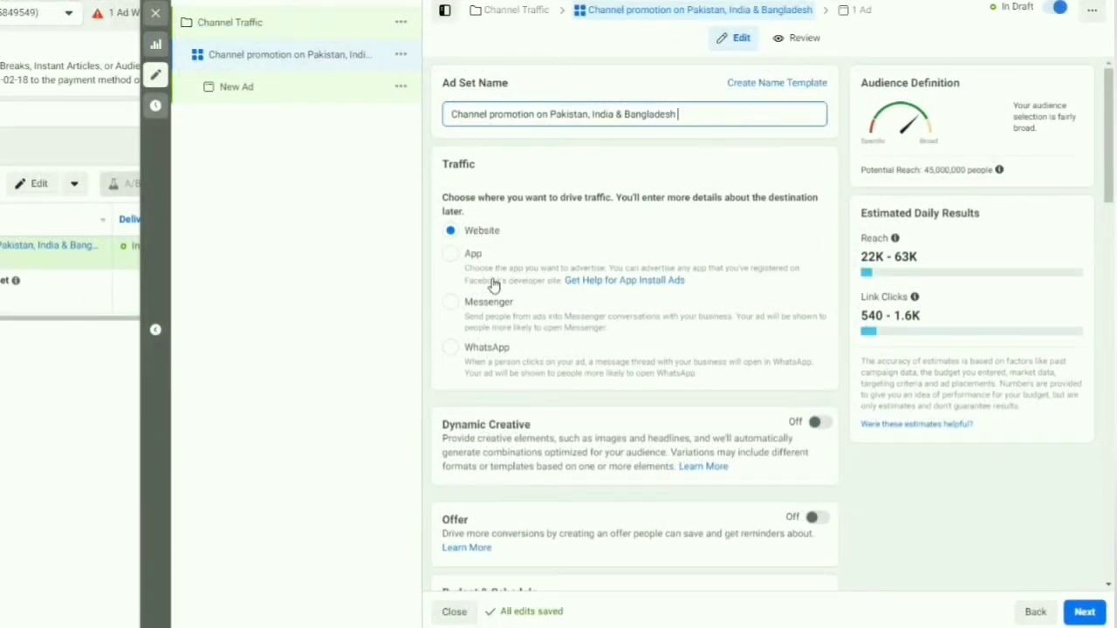
# Switch the ad set to a lifetime budget and set the amount to Rs2,000
pyautogui.scroll(-3, 499, 334)
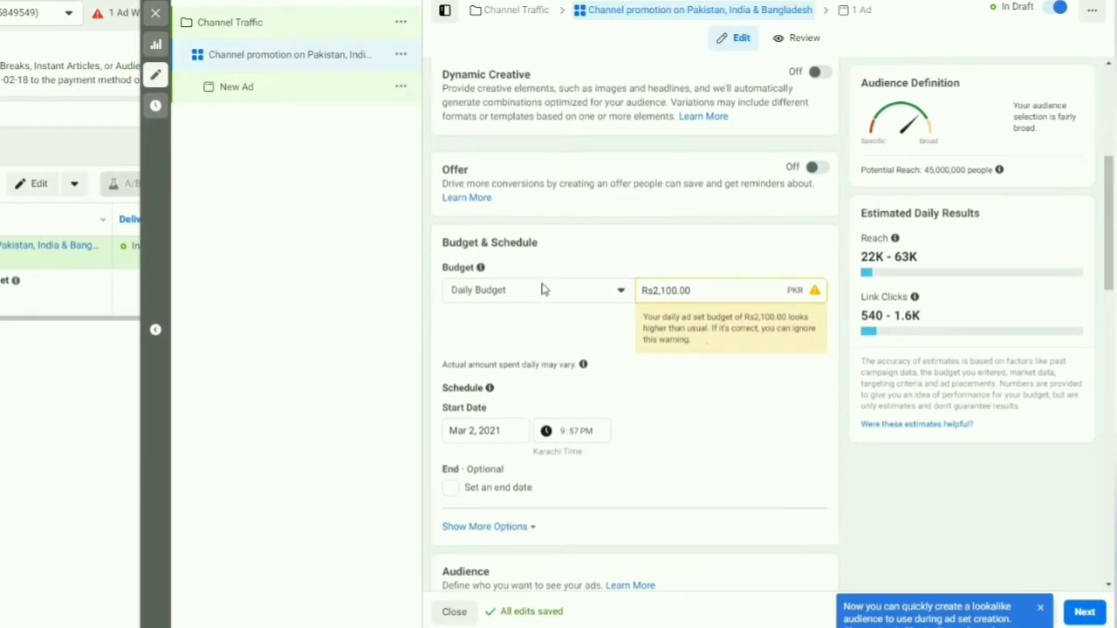
pyautogui.click(621, 291)
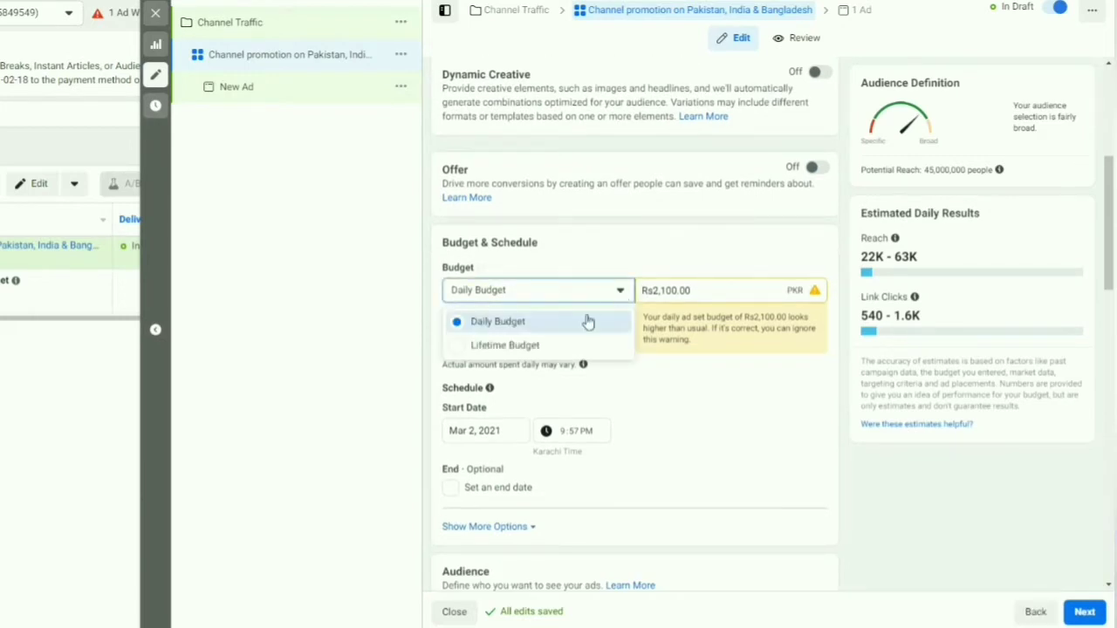
pyautogui.click(530, 348)
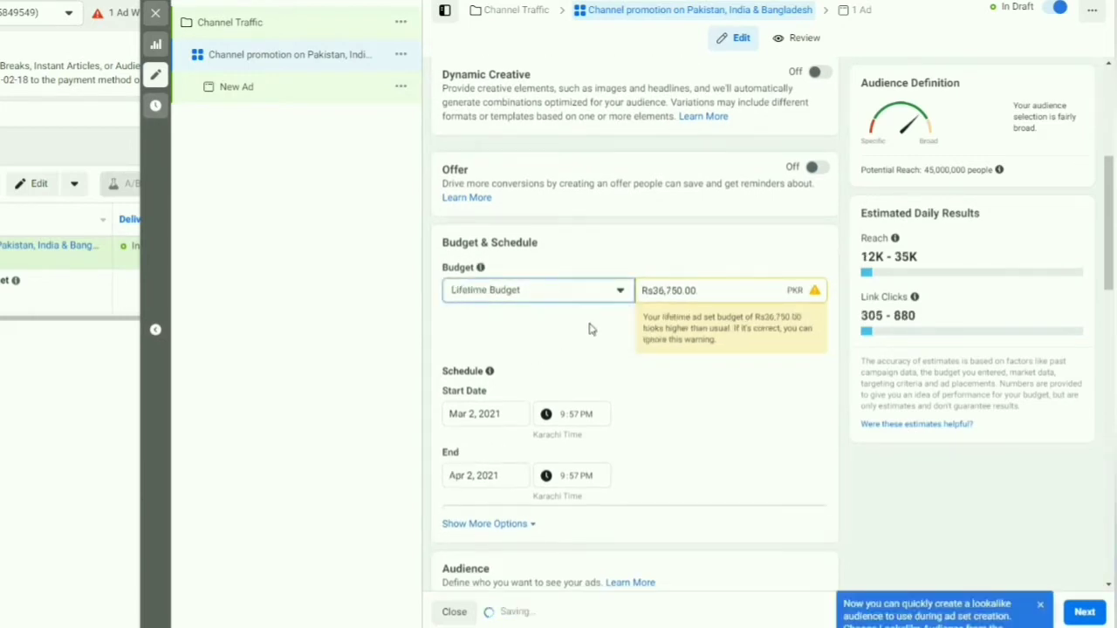
pyautogui.tripleClick(670, 290)
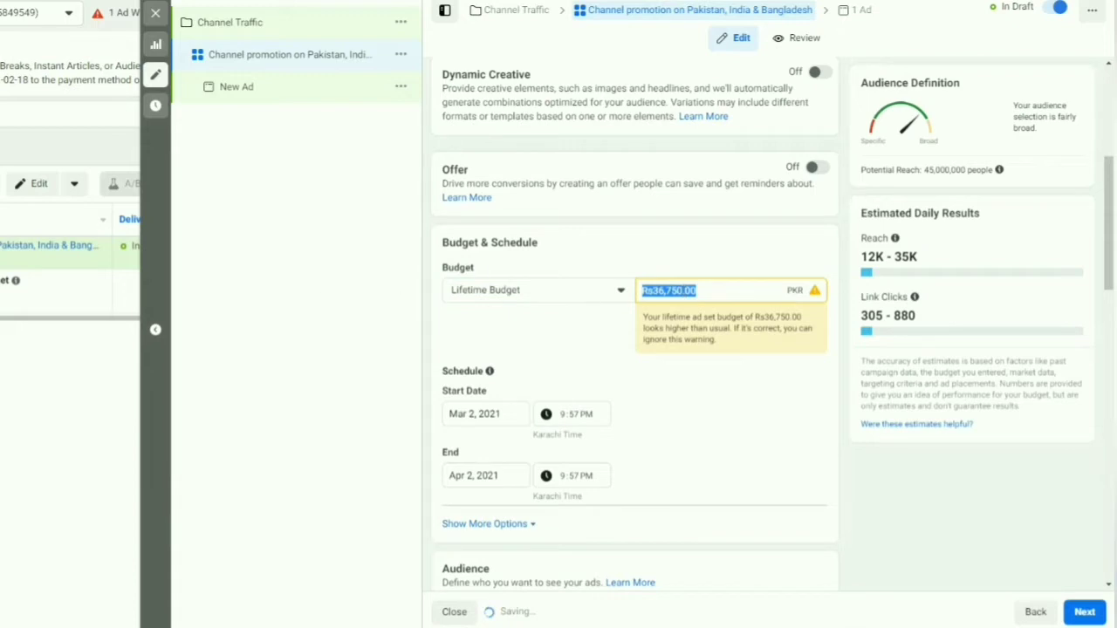
pyautogui.write('2000')
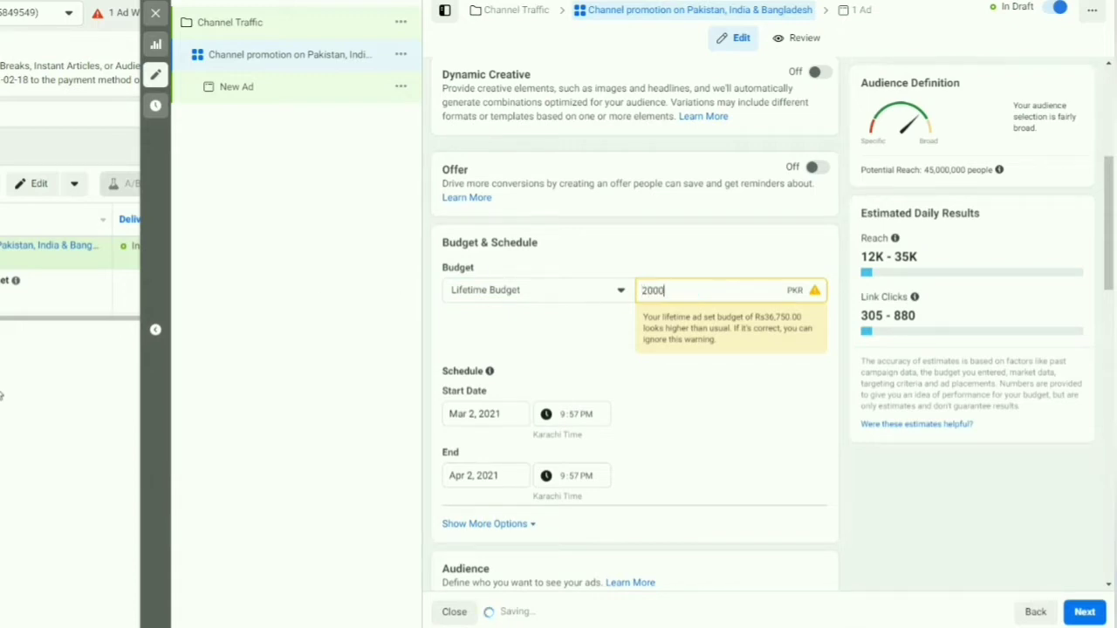
pyautogui.click(683, 433)
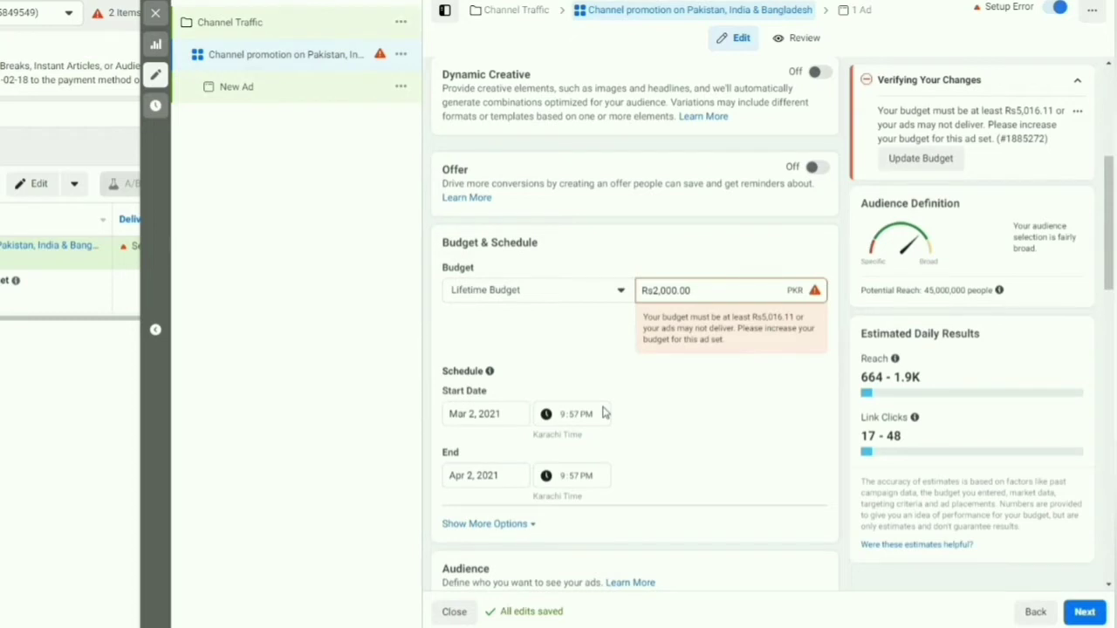
# Set the ad set's end date to March 6, 2021
pyautogui.click(452, 478)
pyautogui.click(454, 314)
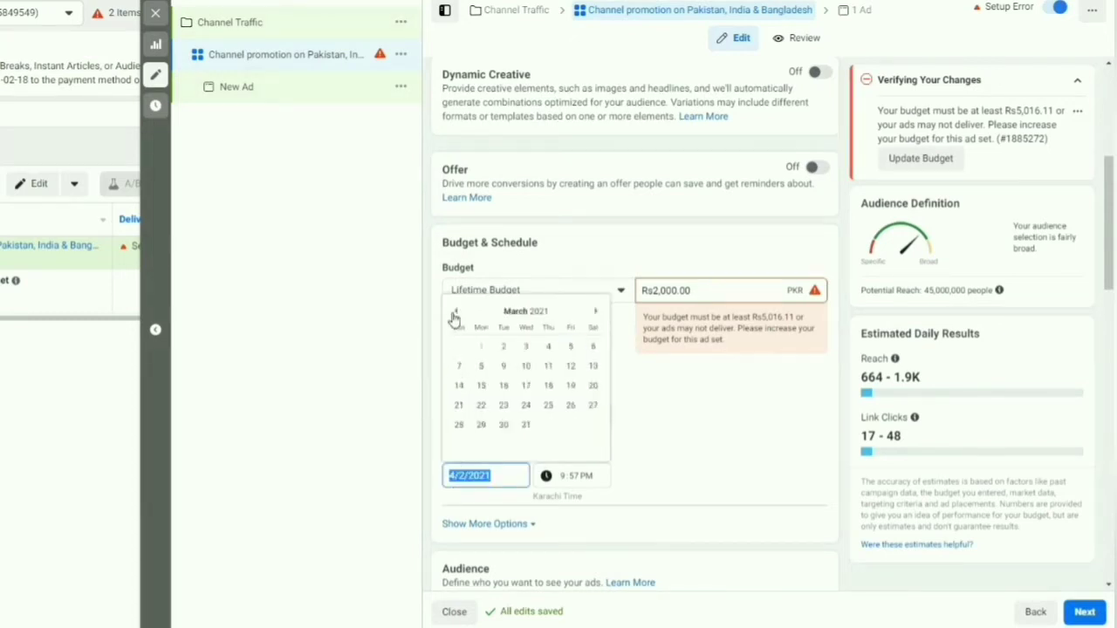
pyautogui.click(593, 349)
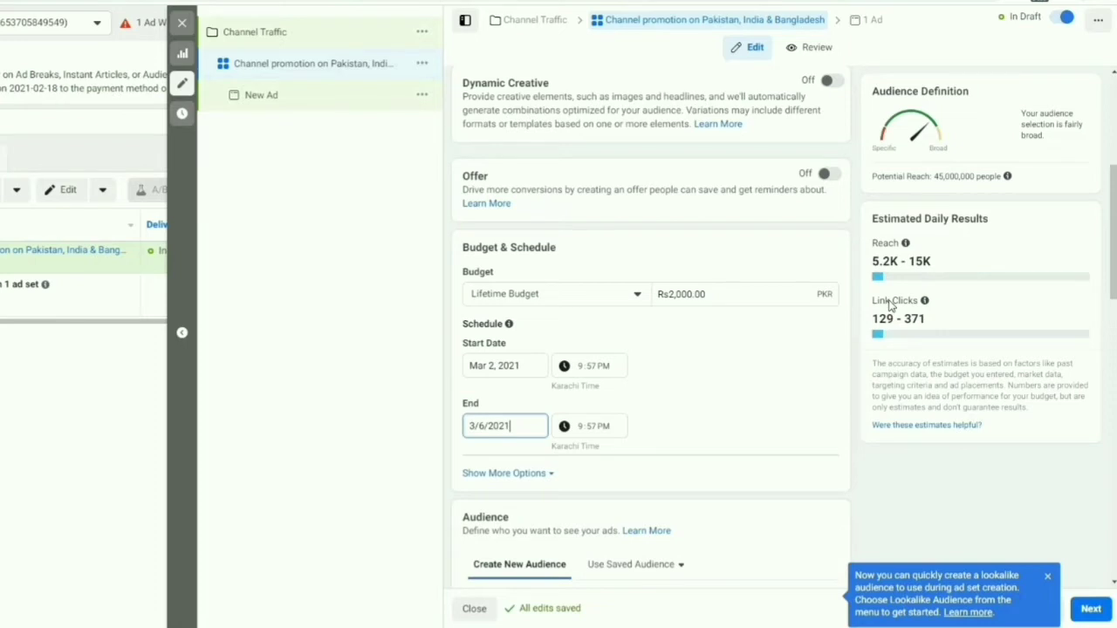
# Try March 5, 2021 as the ad set's end date and change it back to March 6, 2021
pyautogui.click(533, 425)
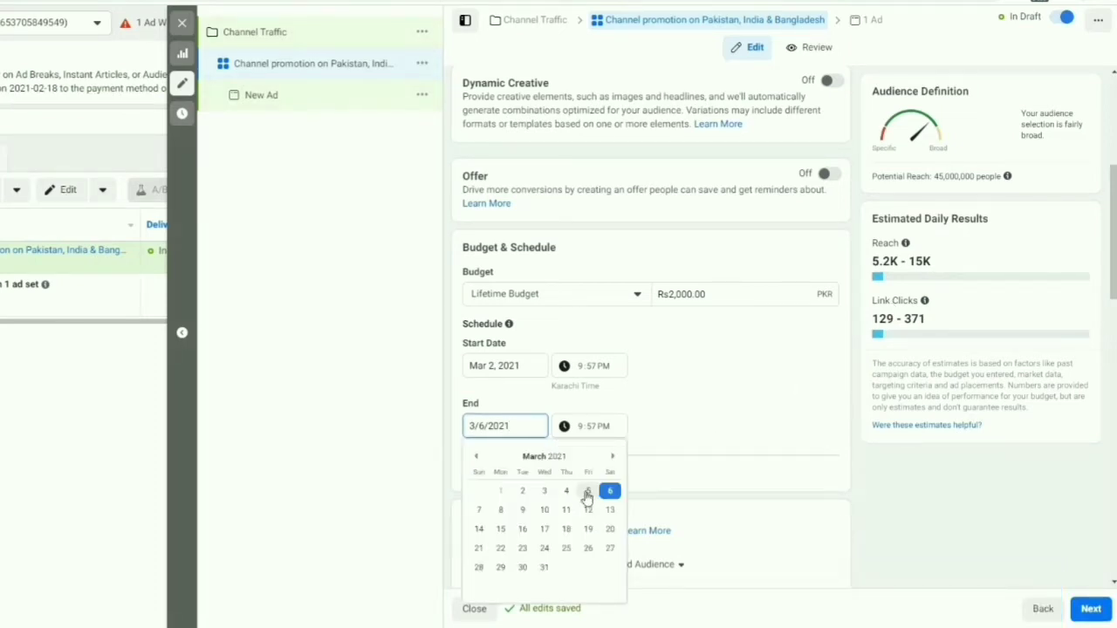
pyautogui.click(587, 493)
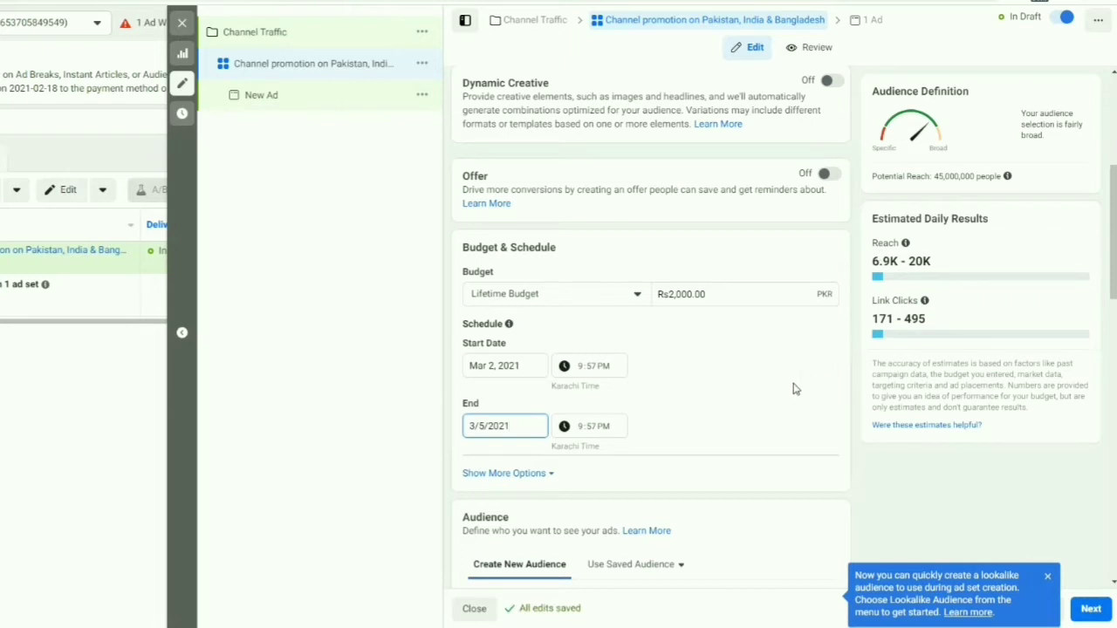
pyautogui.click(524, 428)
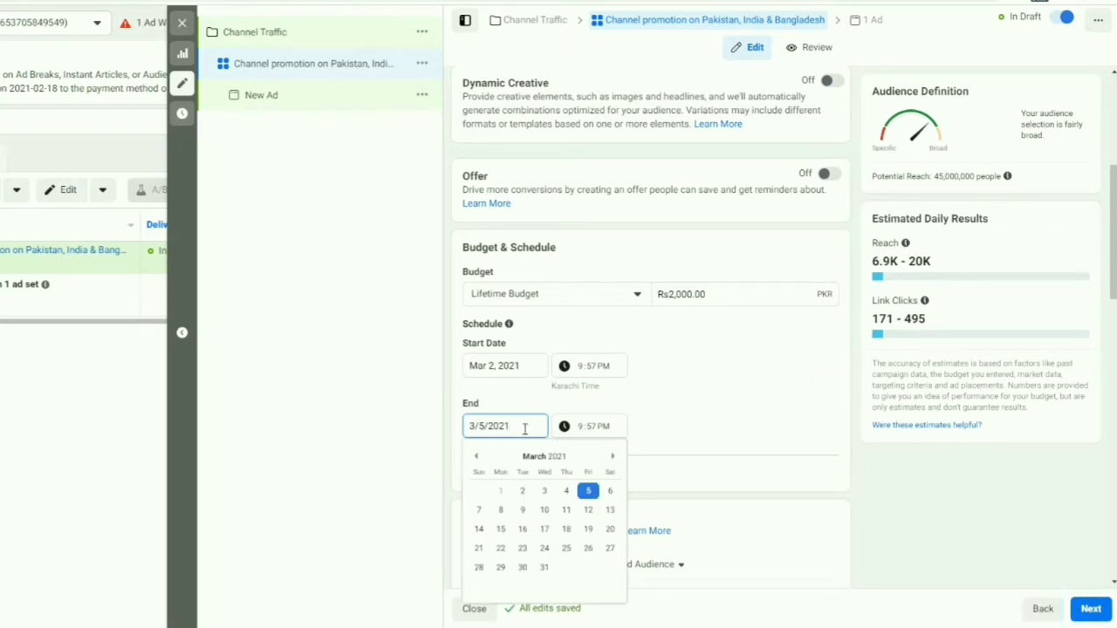
pyautogui.click(610, 493)
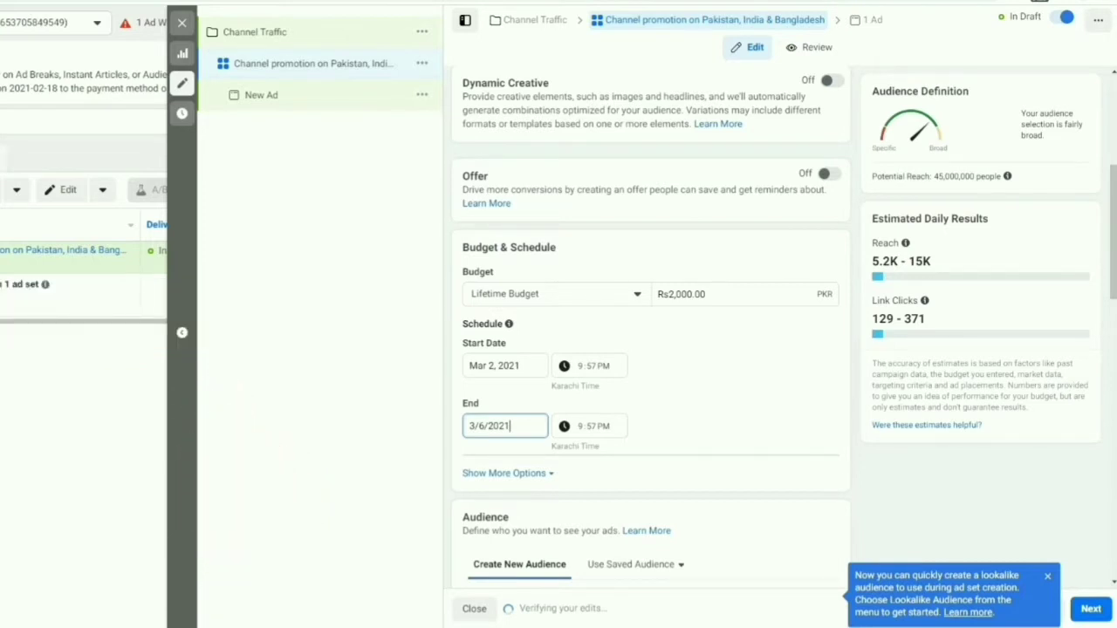
# Add the country India to the audience's included locations
pyautogui.scroll(-3, 650, 348)
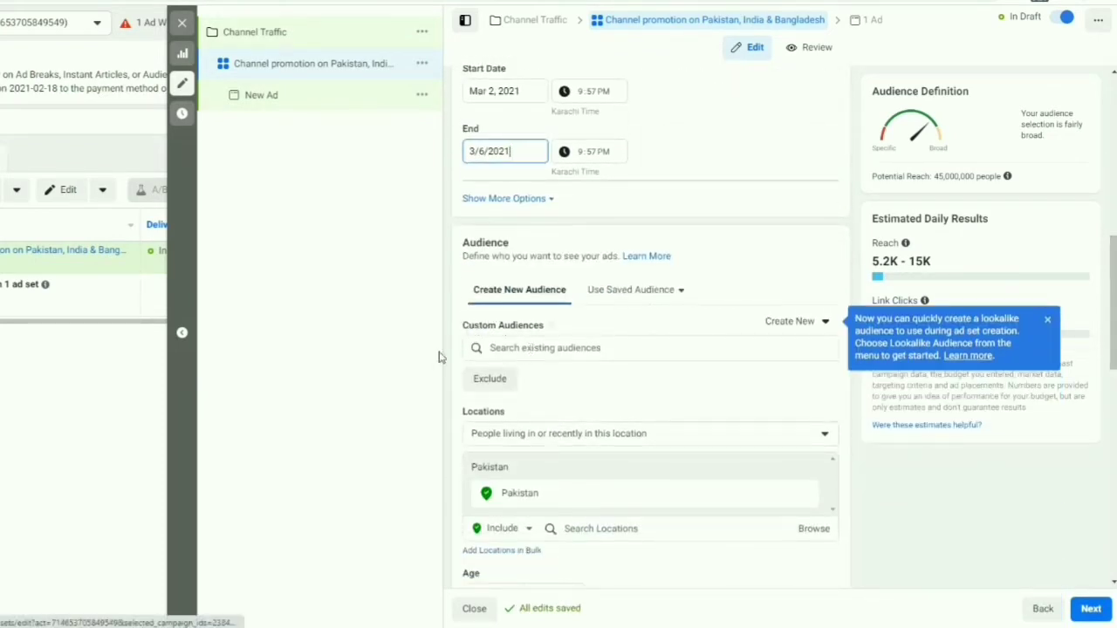
pyautogui.scroll(-1, 541, 493)
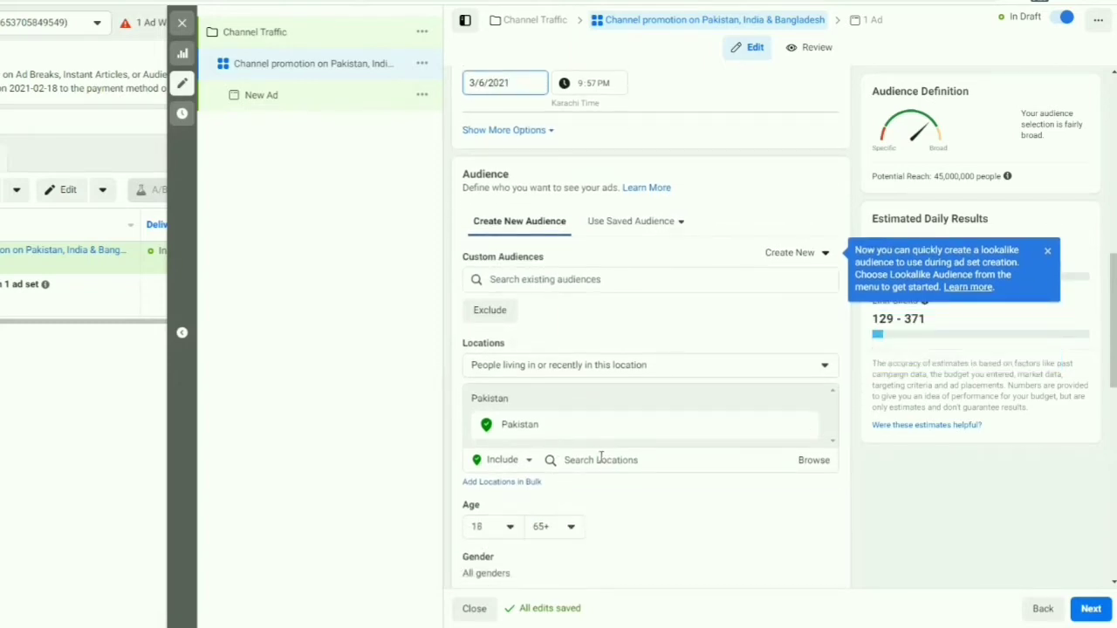
pyautogui.click(605, 463)
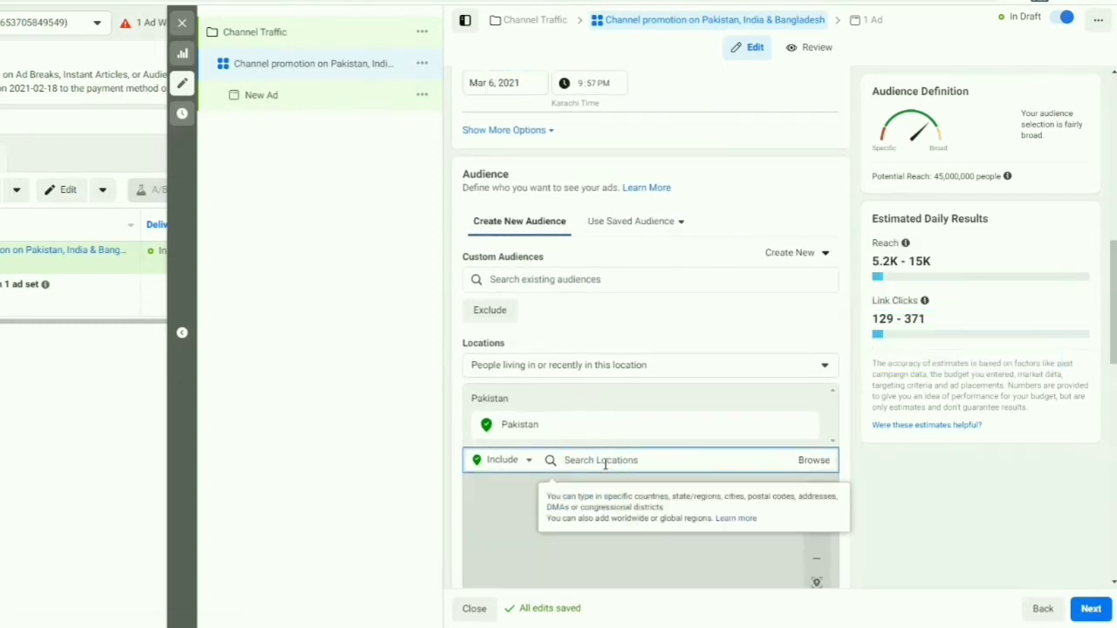
pyautogui.write('india')
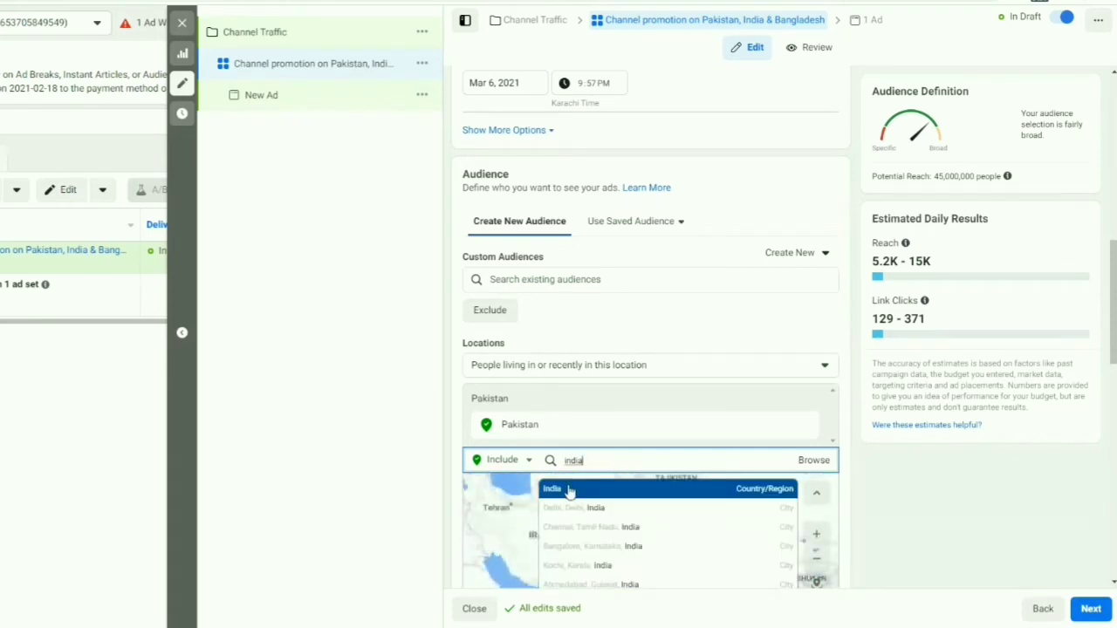
pyautogui.click(568, 492)
# Add the country Bangladesh to the audience's included locations
pyautogui.write('b')
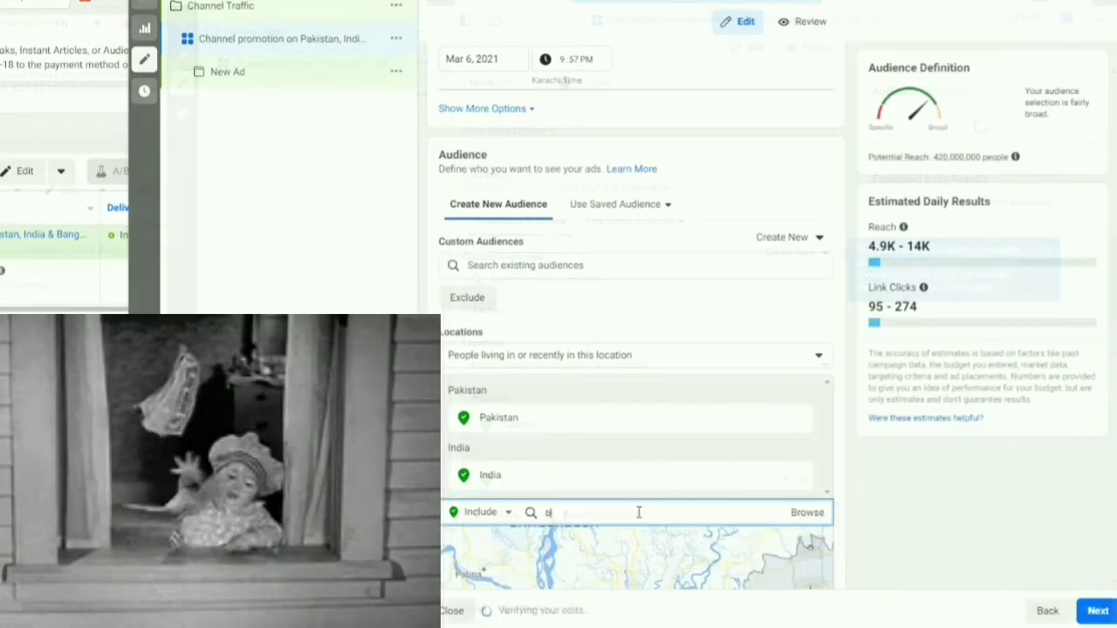
pyautogui.write('anglade')
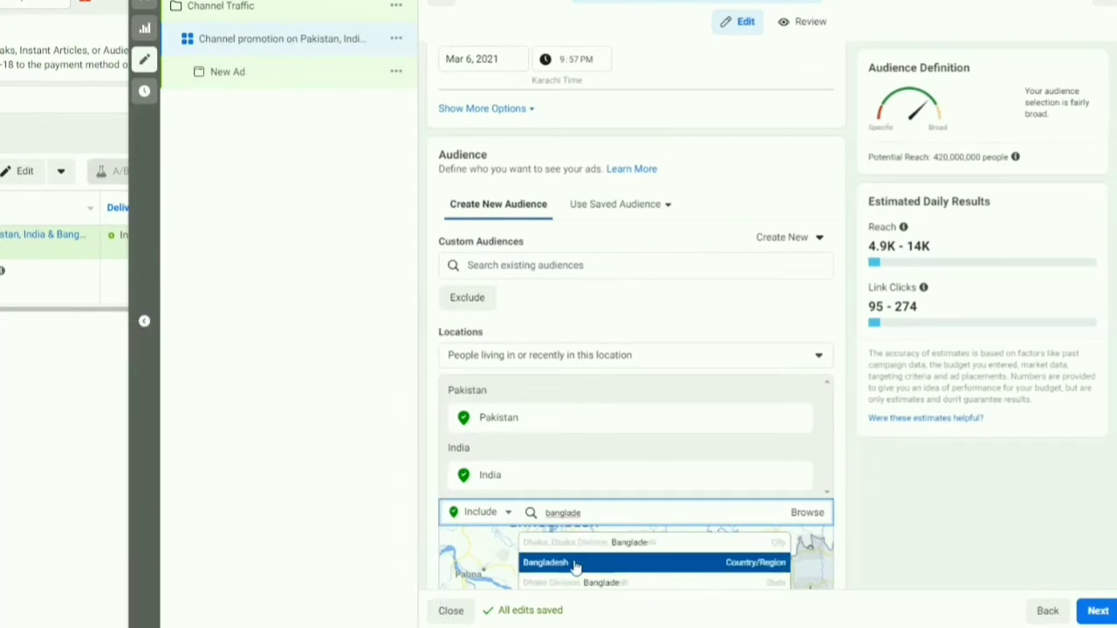
pyautogui.click(571, 566)
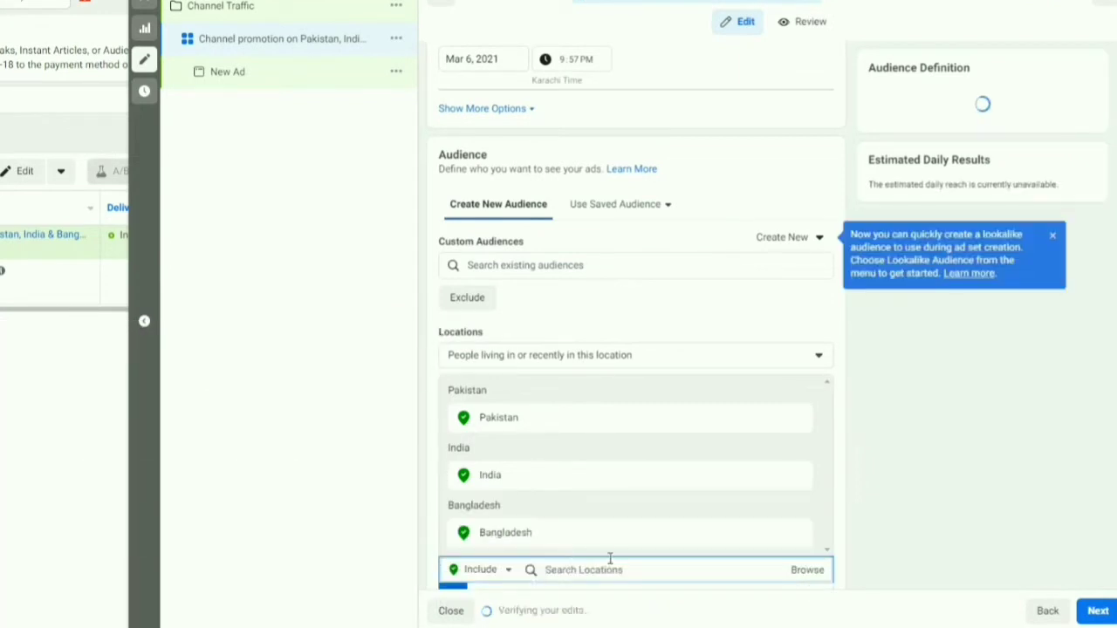
# Set the audience's age range to a minimum of 13 and a maximum of 55
pyautogui.scroll(-3, 608, 561)
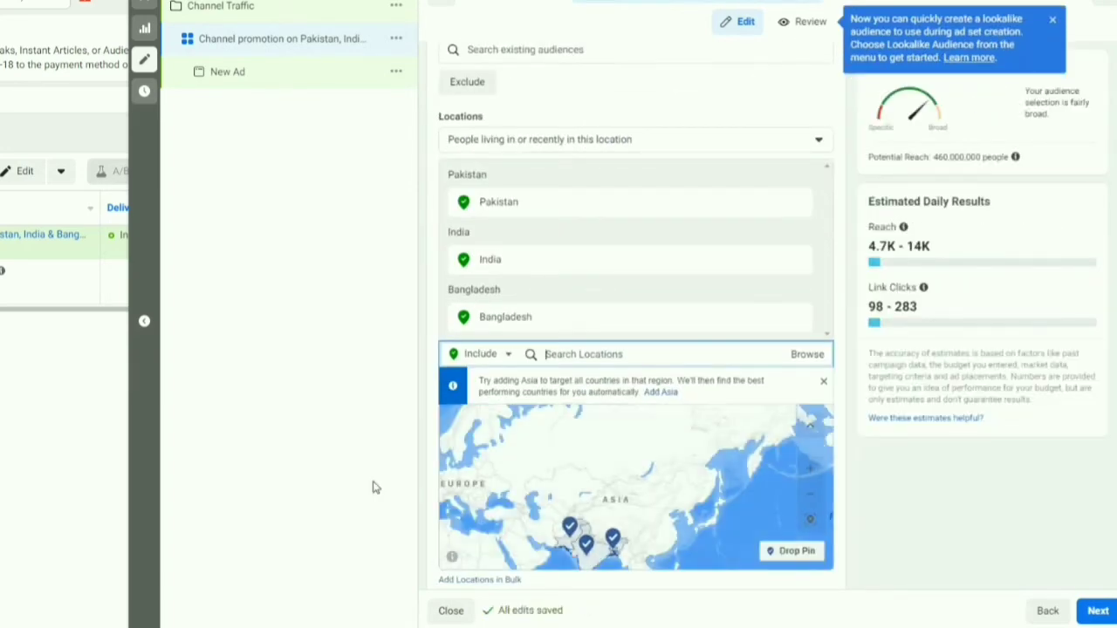
pyautogui.scroll(-4, 428, 349)
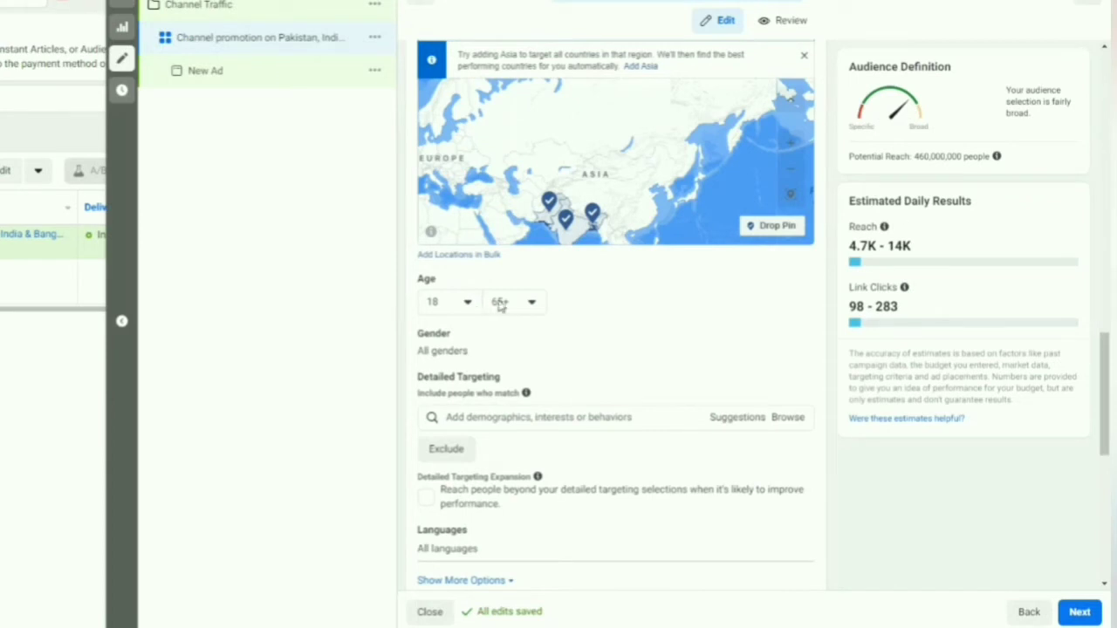
pyautogui.scroll(-1, 490, 305)
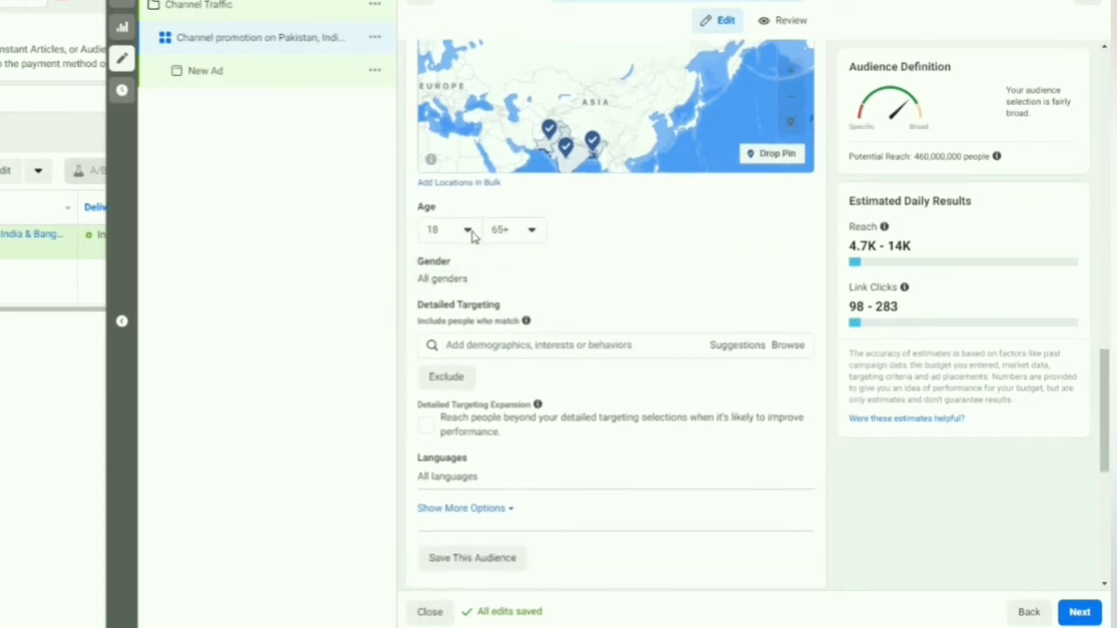
pyautogui.click(468, 229)
pyautogui.click(481, 270)
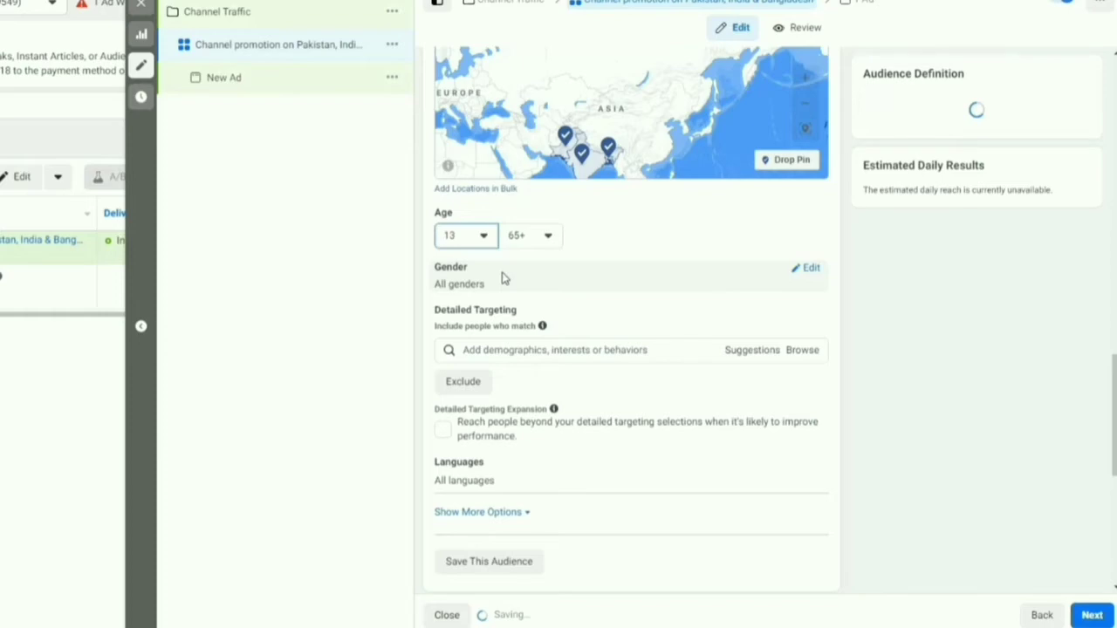
pyautogui.click(530, 236)
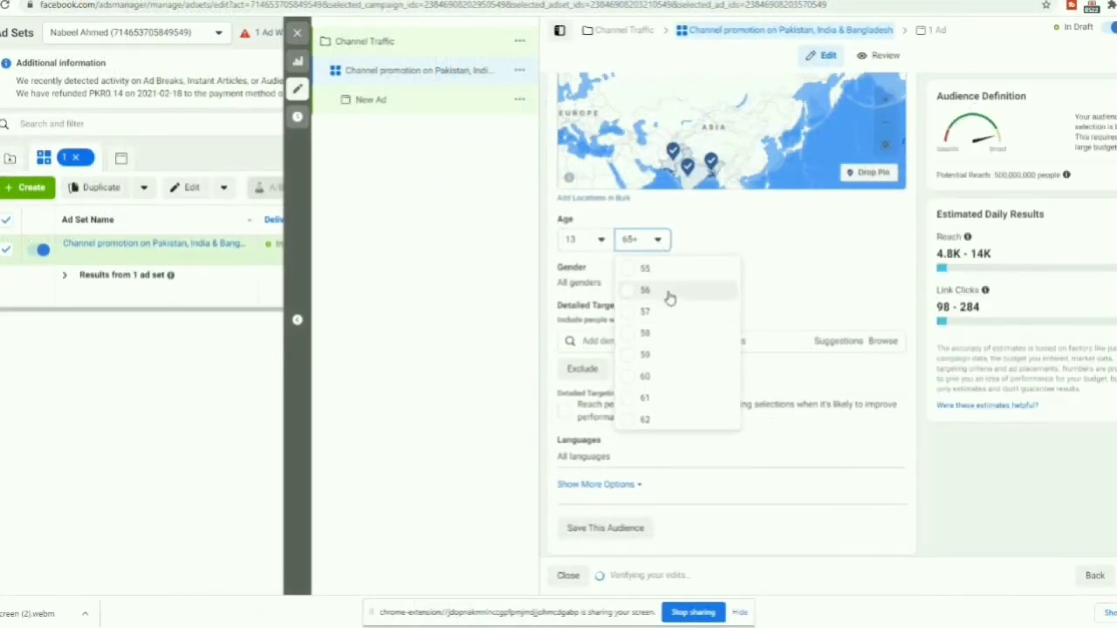
pyautogui.scroll(3, 646, 349)
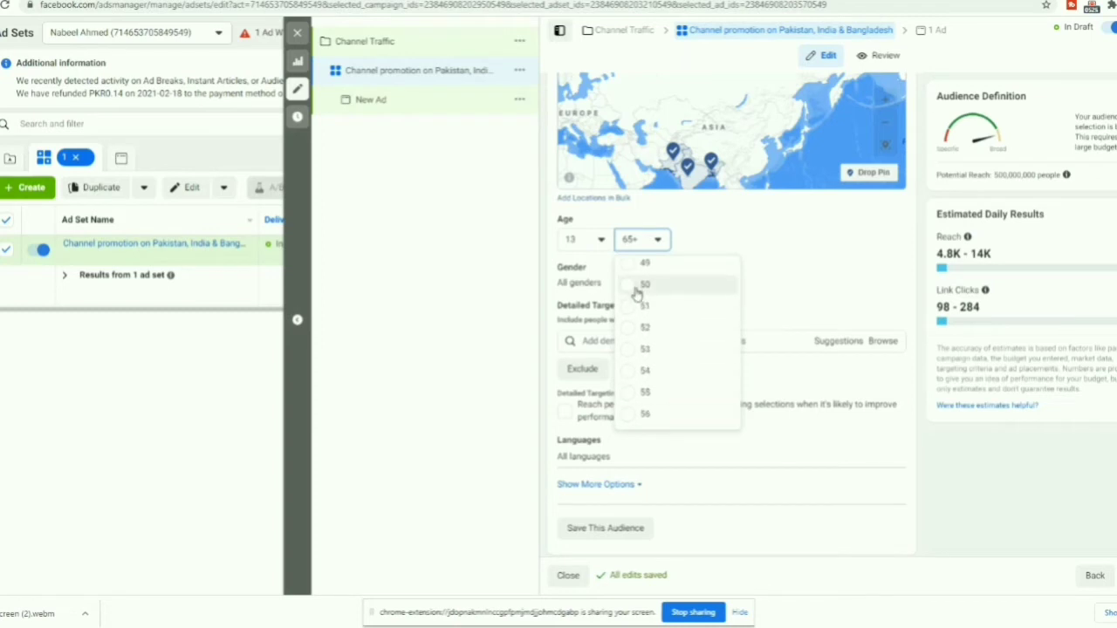
pyautogui.click(640, 392)
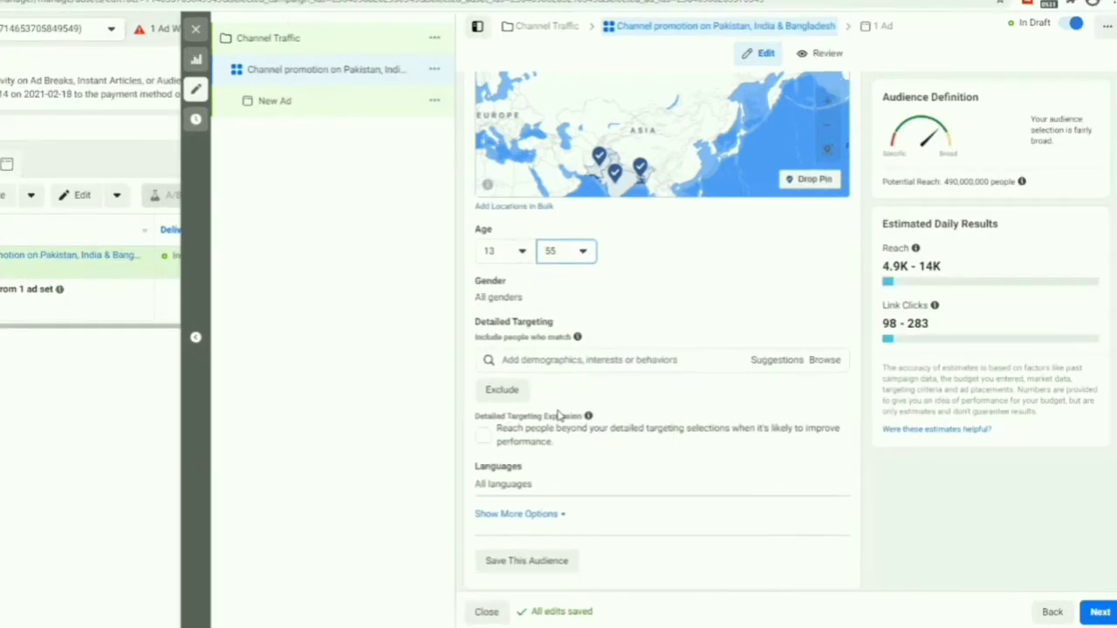
# Search the detailed targeting options for technology and for cooking
pyautogui.click(663, 361)
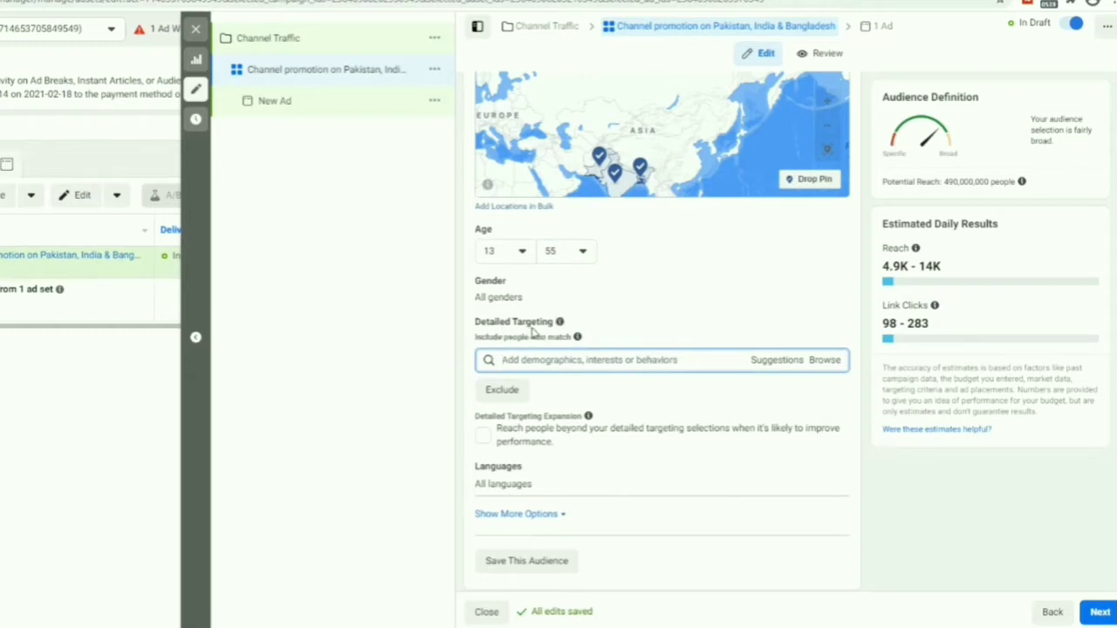
pyautogui.moveTo(555, 331)
pyautogui.write('tech')
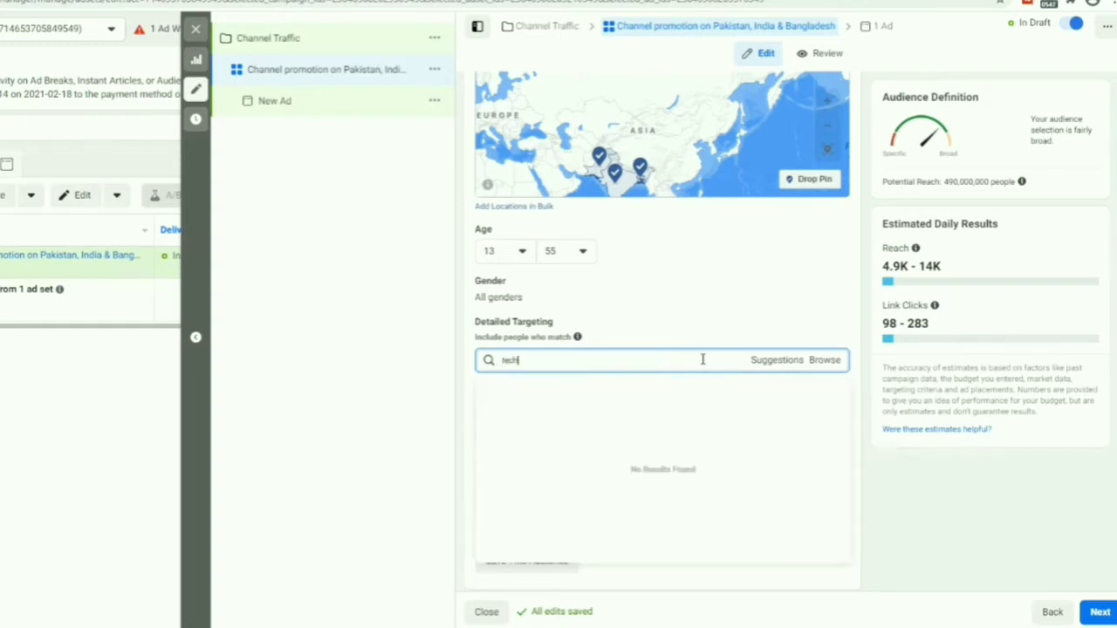
pyautogui.write('nology')
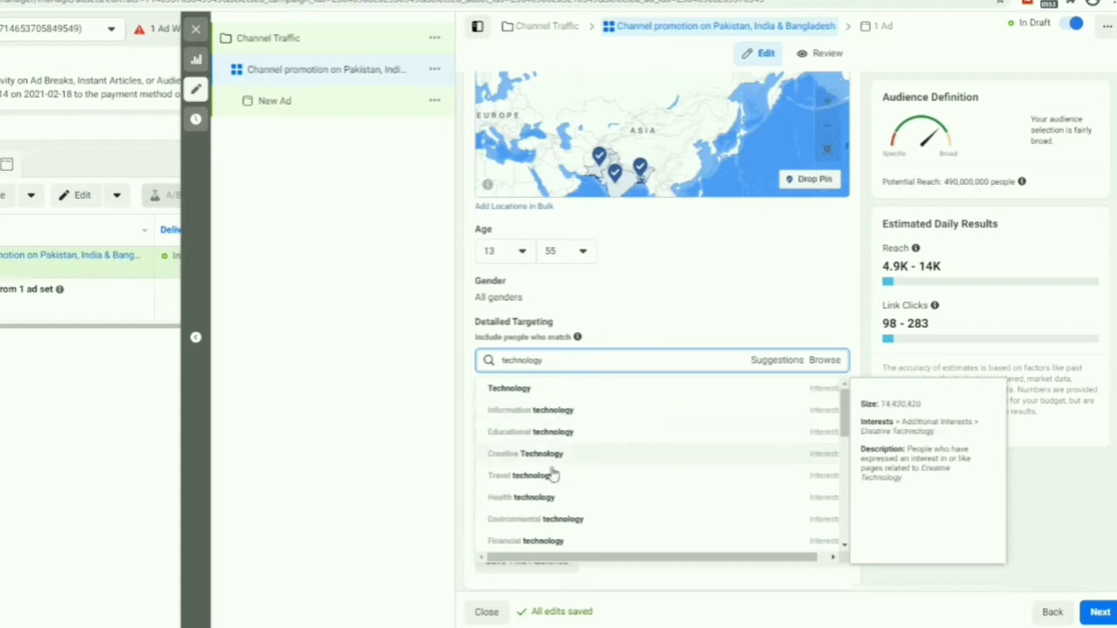
pyautogui.doubleClick(564, 363)
pyautogui.write('cooking')
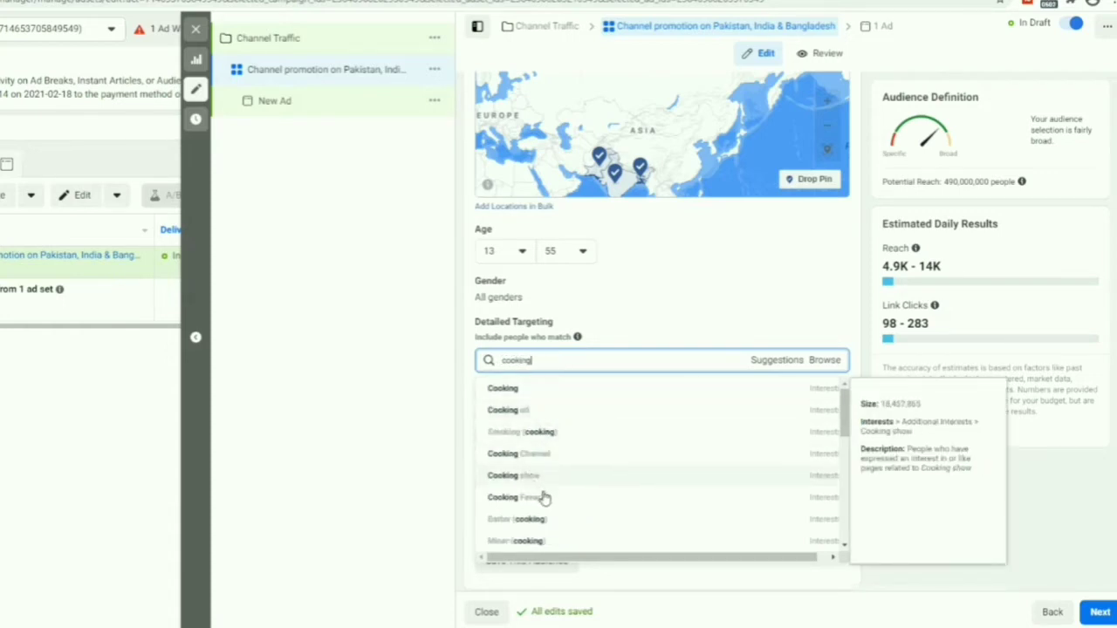
# Search the detailed targeting options for vlog and for travel, and clear the search
pyautogui.tripleClick(567, 360)
pyautogui.write('vlog')
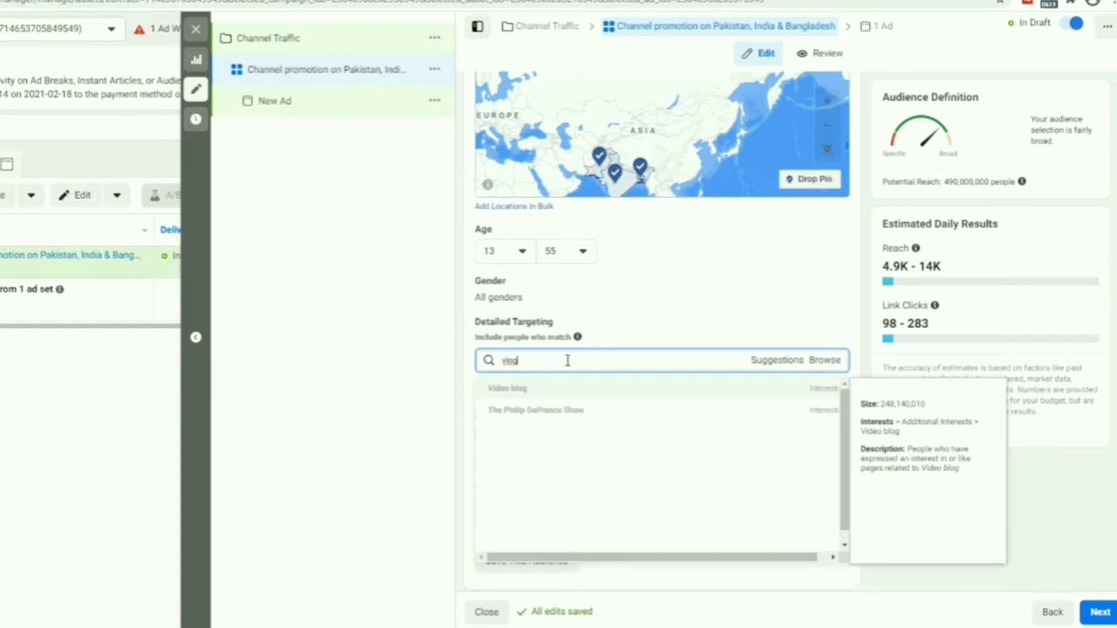
pyautogui.press('BackSpace')
pyautogui.press('BackSpace')
pyautogui.press('BackSpace')
pyautogui.press('BackSpace')
pyautogui.write('trave')
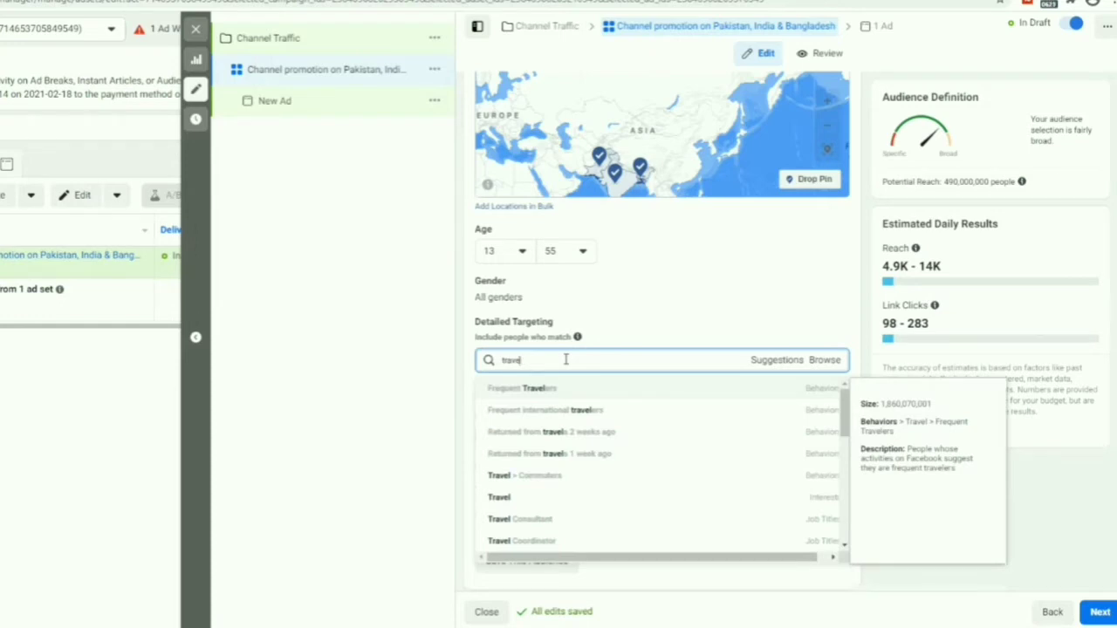
pyautogui.press('BackSpace')
pyautogui.press('BackSpace')
pyautogui.press('BackSpace')
pyautogui.press('BackSpace')
pyautogui.press('BackSpace')
pyautogui.press('BackSpace')
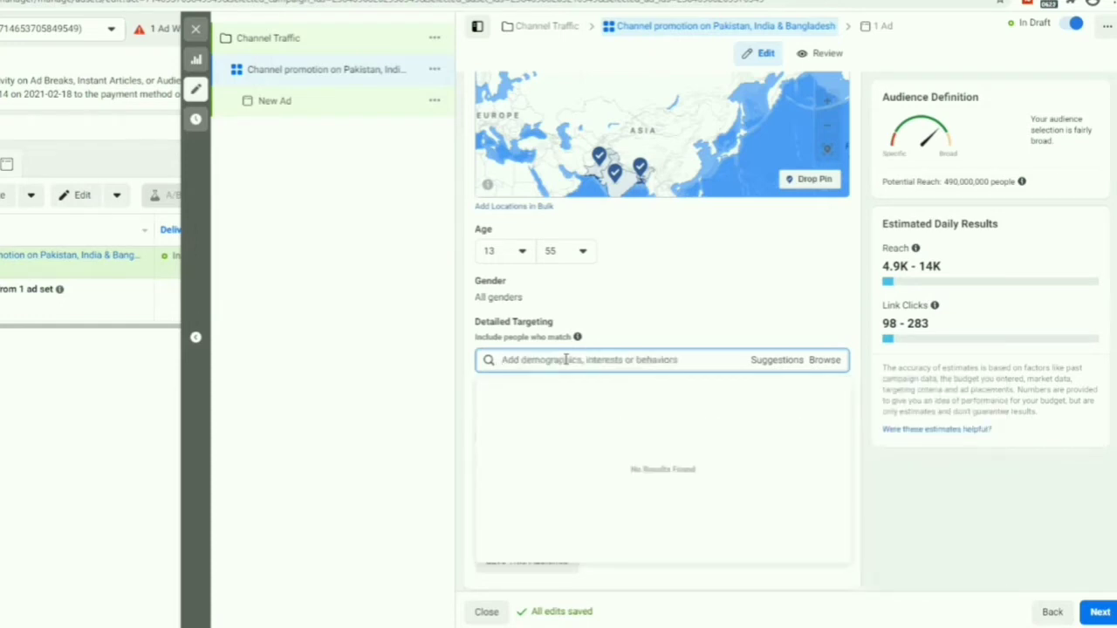
# Search the detailed targeting for technology and add the Technology interest to the audience
pyautogui.write('techno')
pyautogui.write('logy')
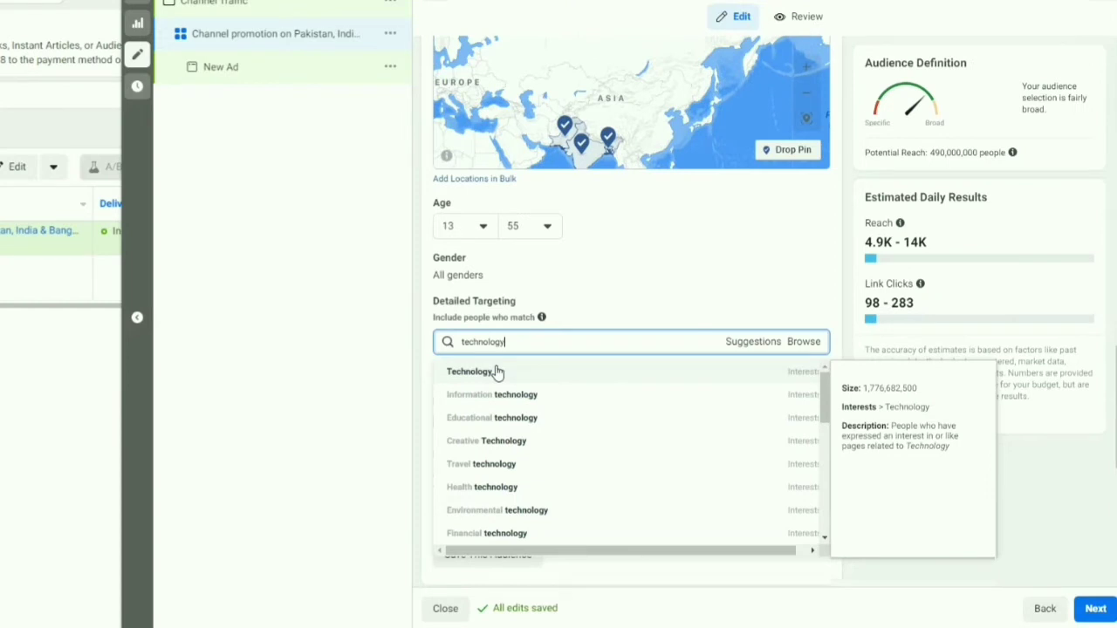
pyautogui.click(498, 372)
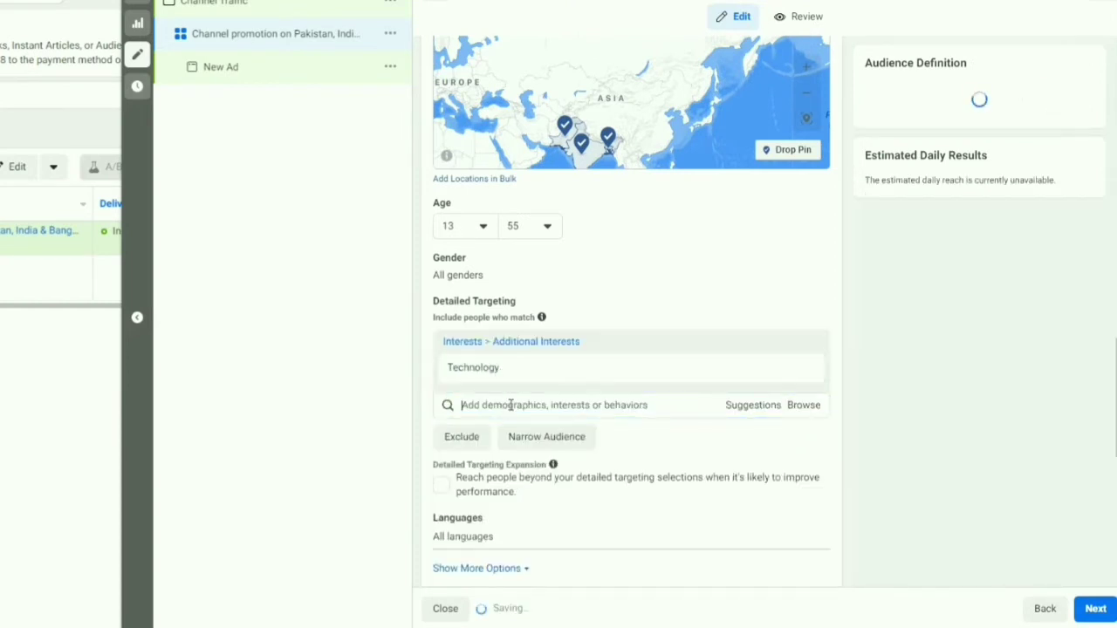
# Search the detailed targeting for online learning and add the Online learning community interest
pyautogui.click(512, 405)
pyautogui.write('onlin')
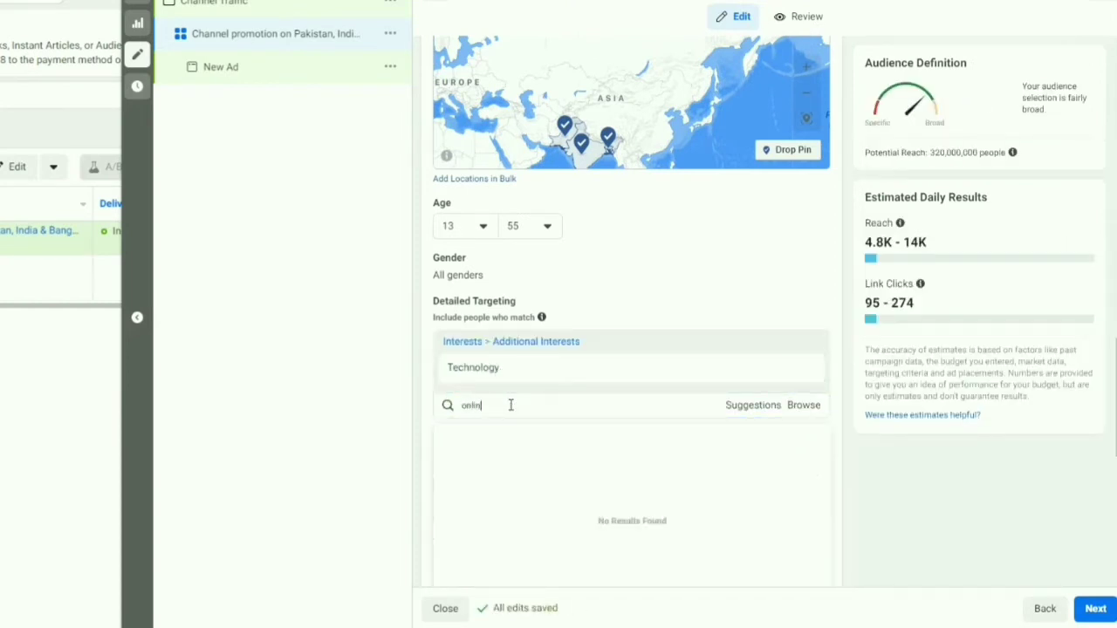
pyautogui.write('e learning')
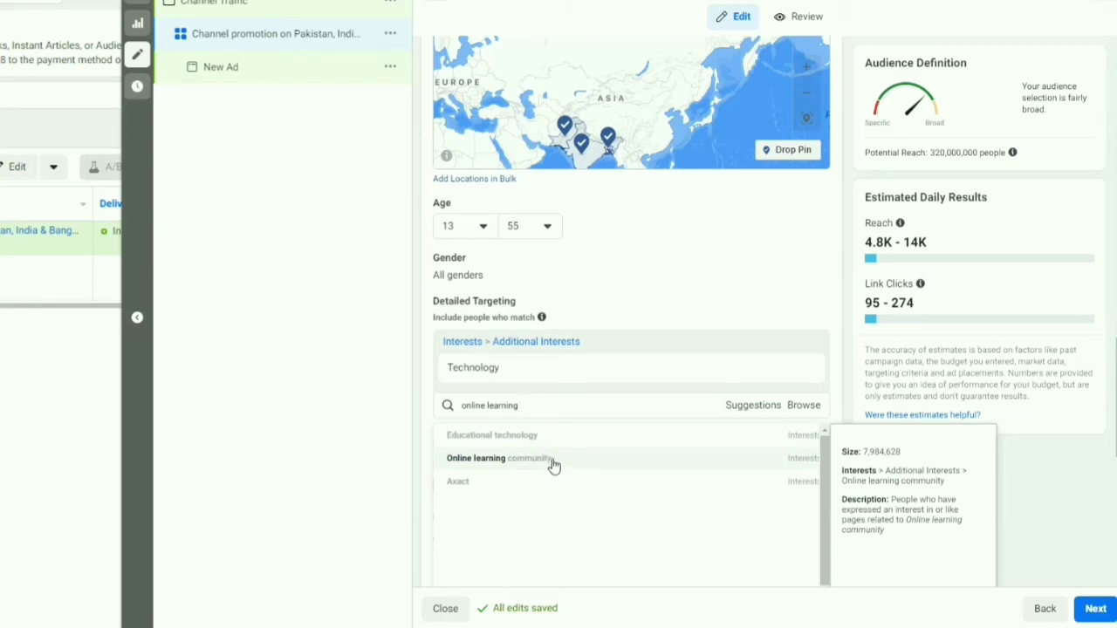
pyautogui.click(549, 465)
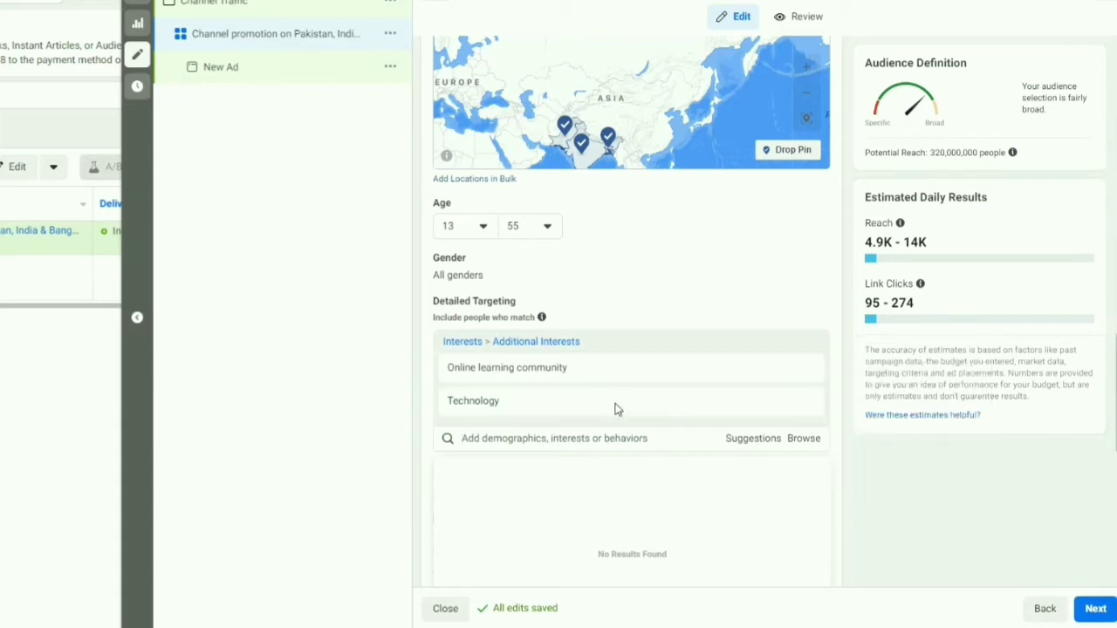
# Add the suggested interests Virtual learning environment and Learning to the audience's detailed targeting
pyautogui.click(748, 439)
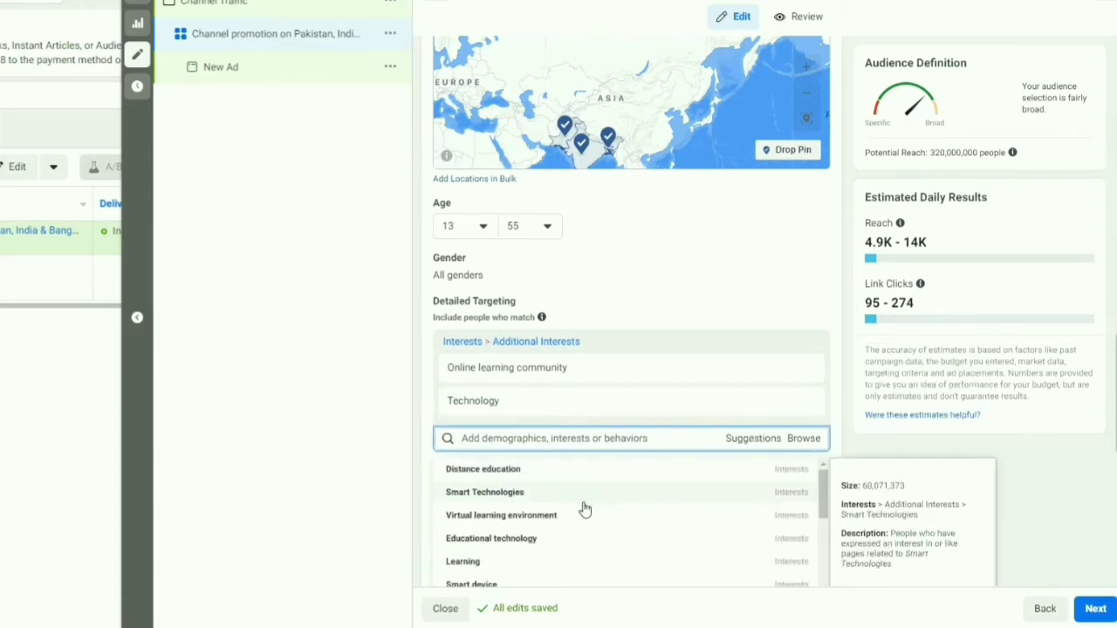
pyautogui.click(527, 516)
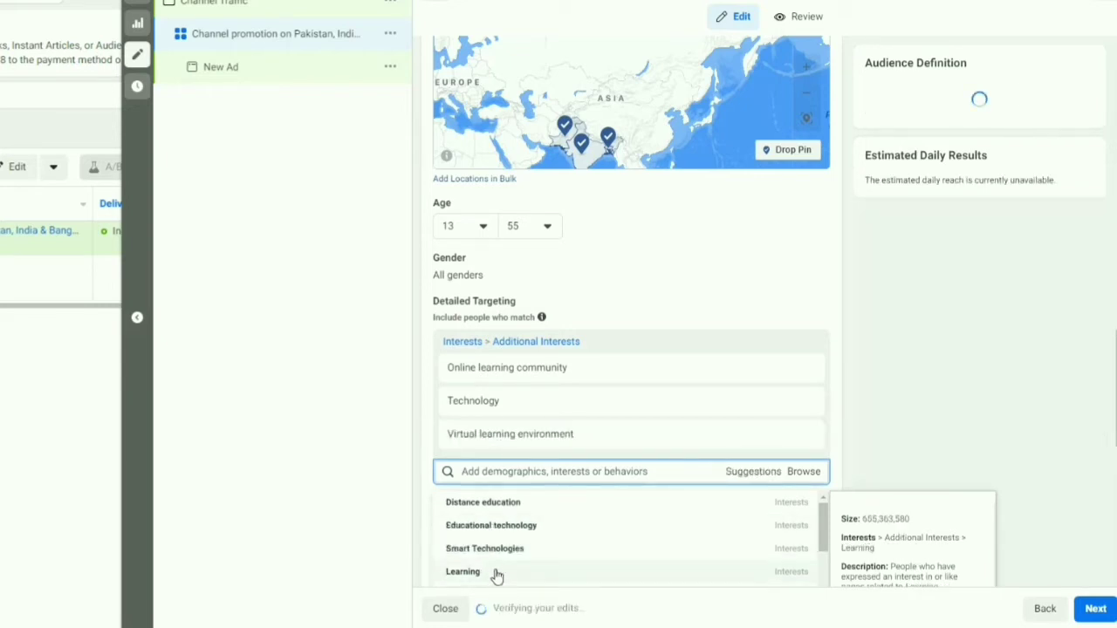
pyautogui.click(495, 576)
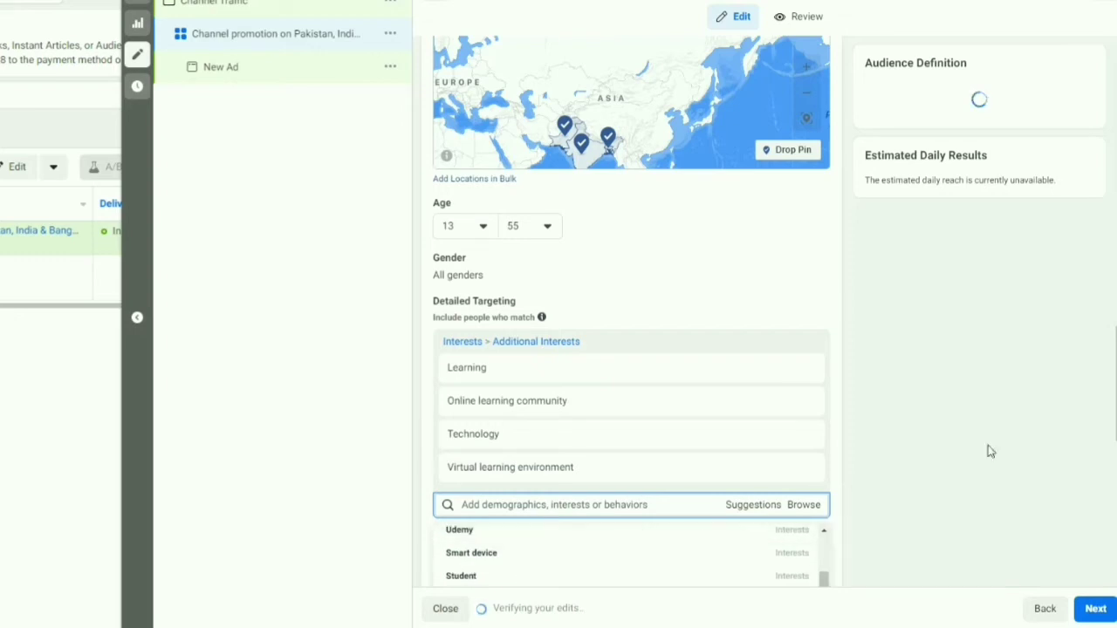
pyautogui.moveTo(1116, 373); pyautogui.dragTo(1116, 461)
pyautogui.scroll(2, 608, 340)
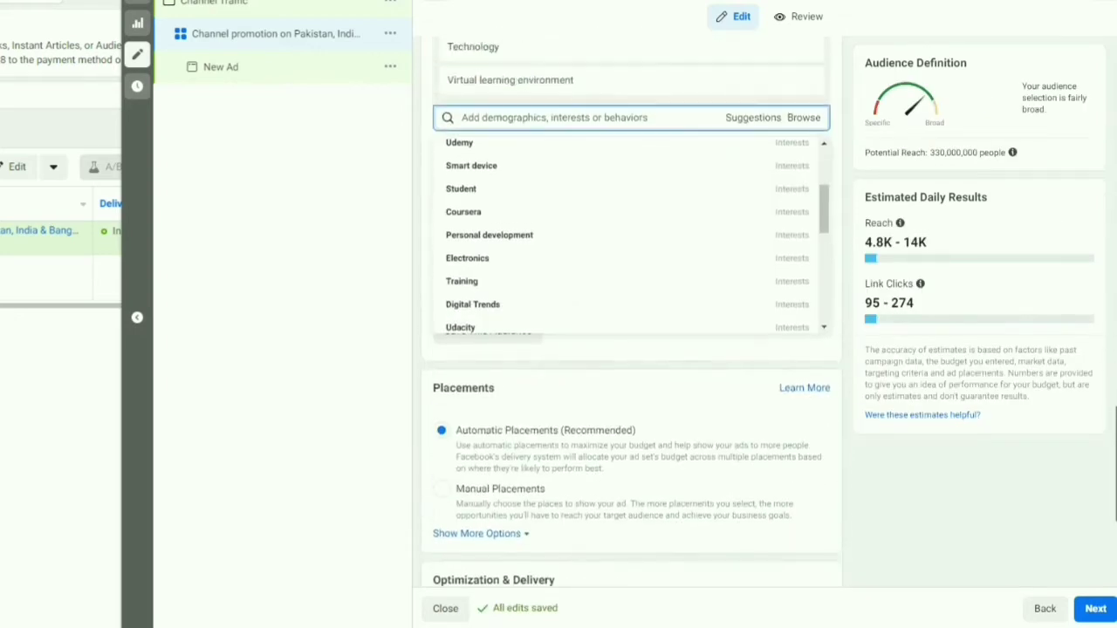
pyautogui.click(608, 340)
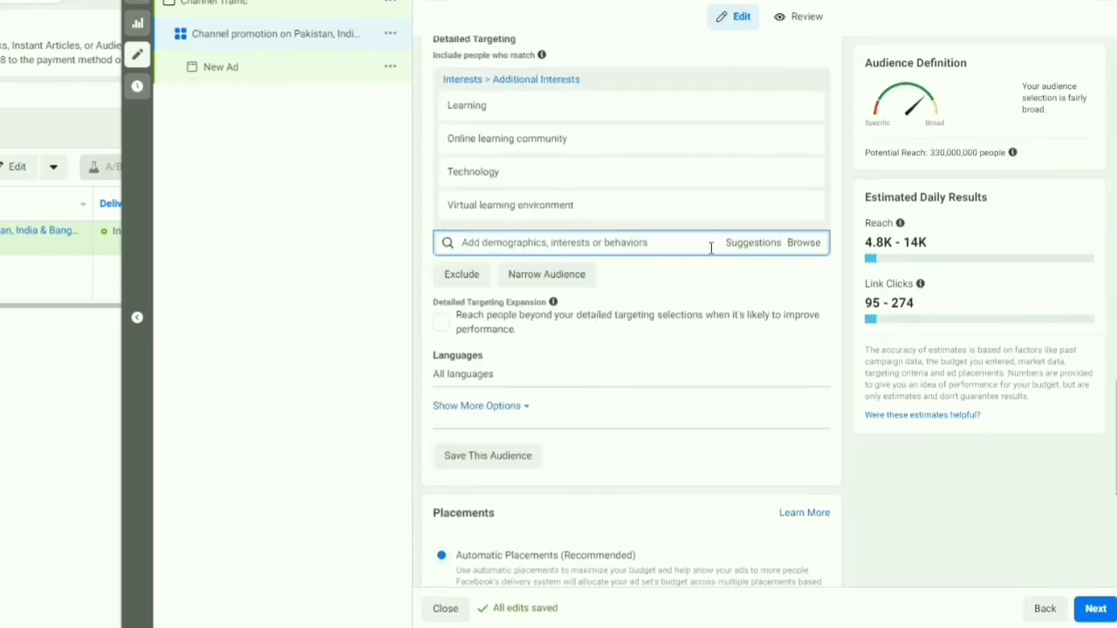
# Add the suggested interest Skillshare to the audience's detailed targeting and close the suggestions
pyautogui.click(748, 248)
pyautogui.scroll(-3, 563, 399)
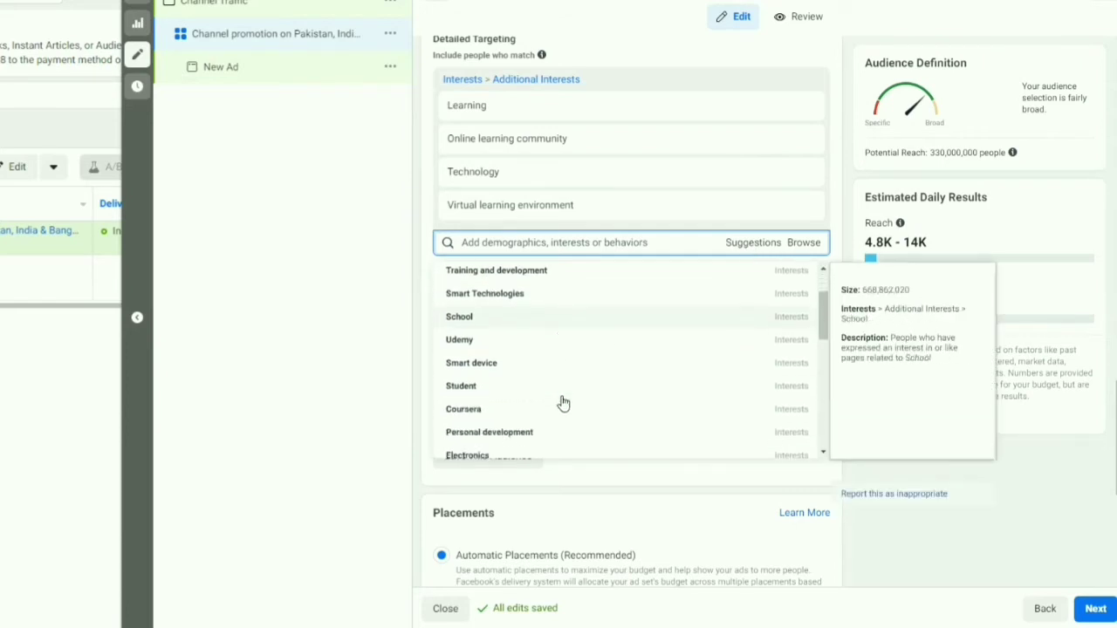
pyautogui.scroll(-5, 561, 403)
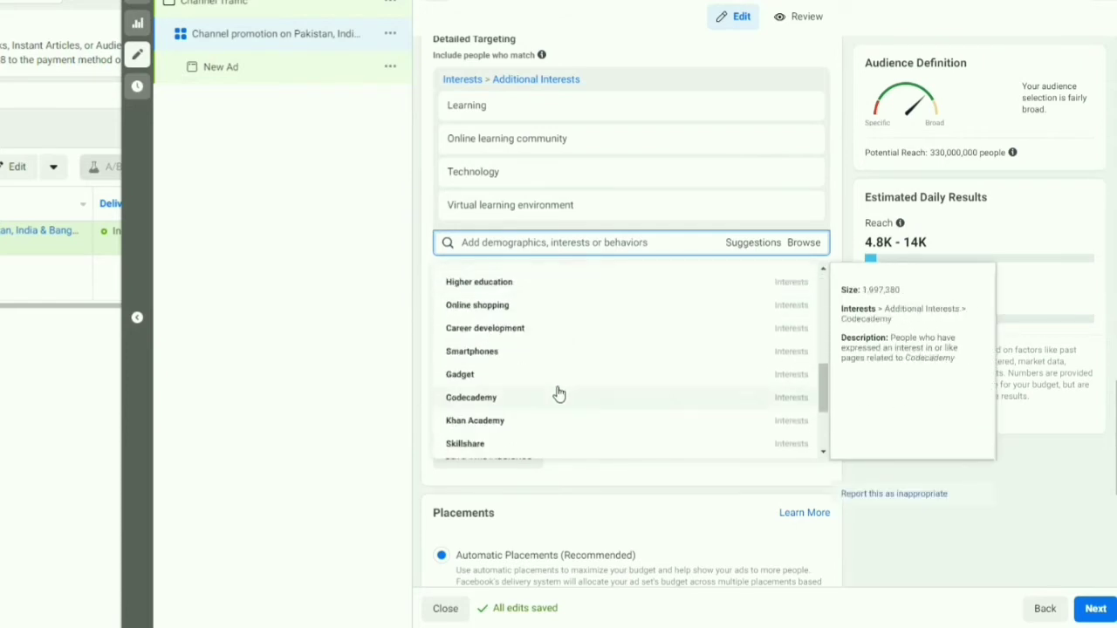
pyautogui.scroll(-1, 559, 393)
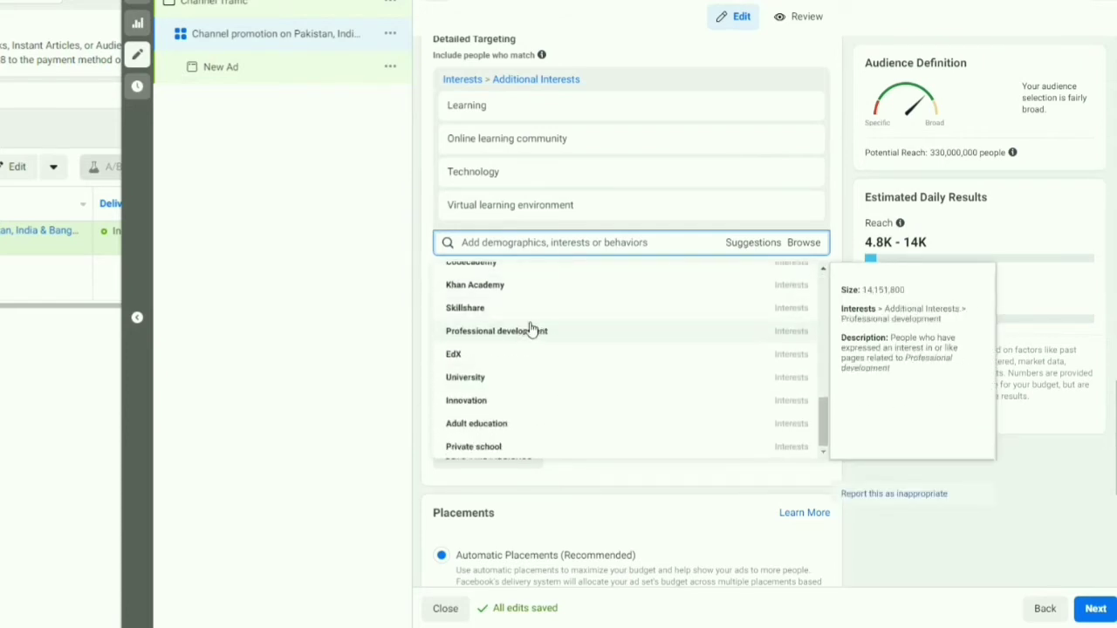
pyautogui.click(469, 311)
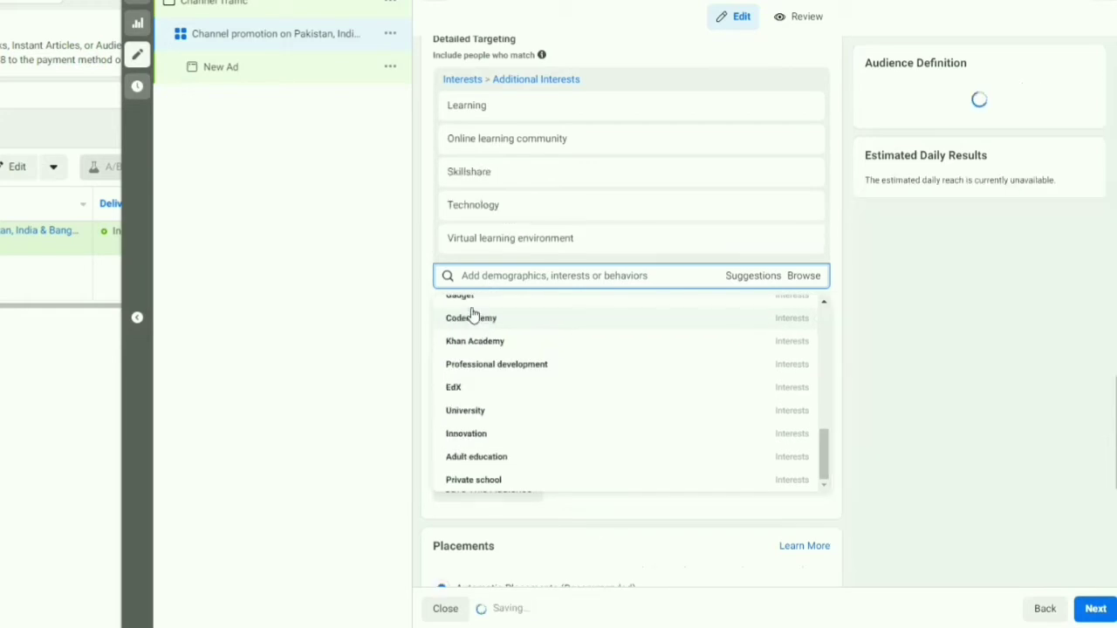
pyautogui.scroll(-1, 532, 384)
pyautogui.scroll(-2, 330, 431)
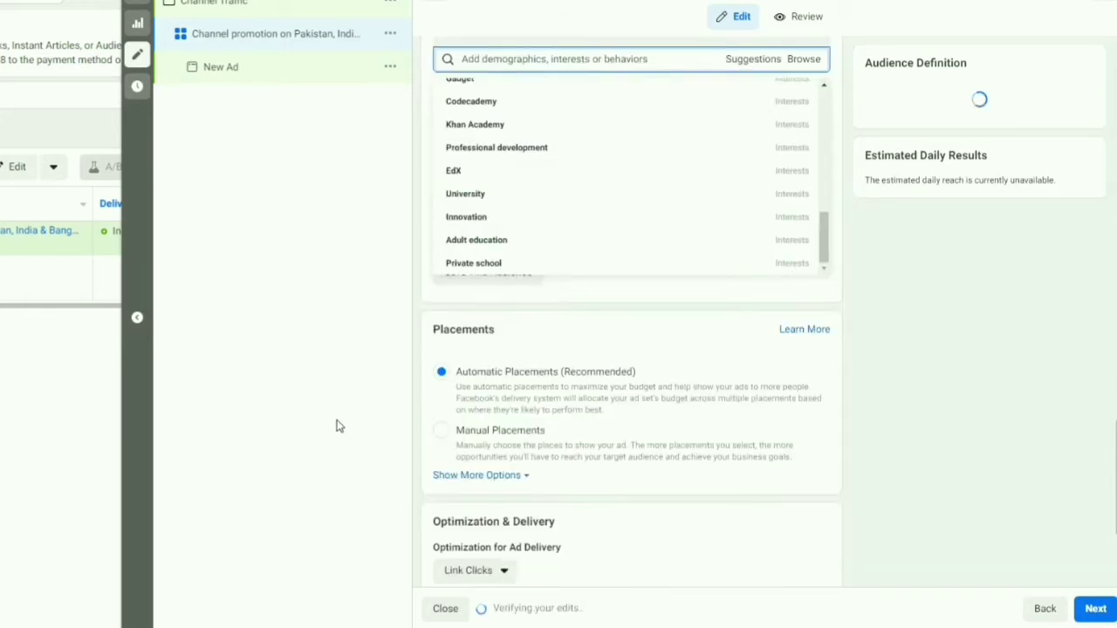
pyautogui.click(337, 425)
# Check the list of included interests and the ad set's placement options
pyautogui.scroll(3, 463, 244)
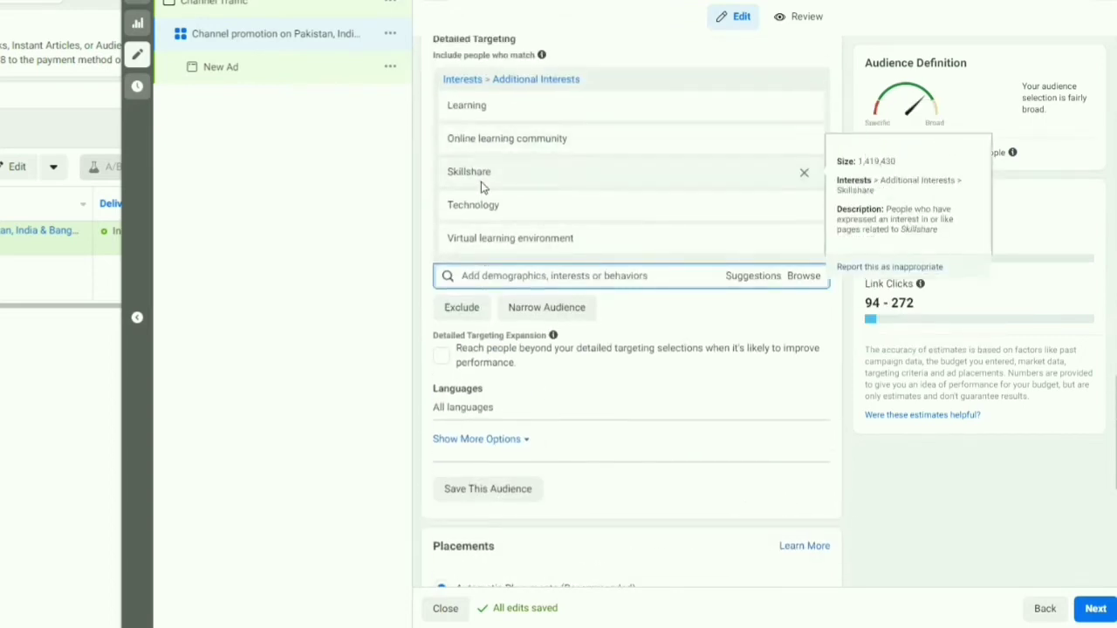
pyautogui.scroll(-2, 536, 438)
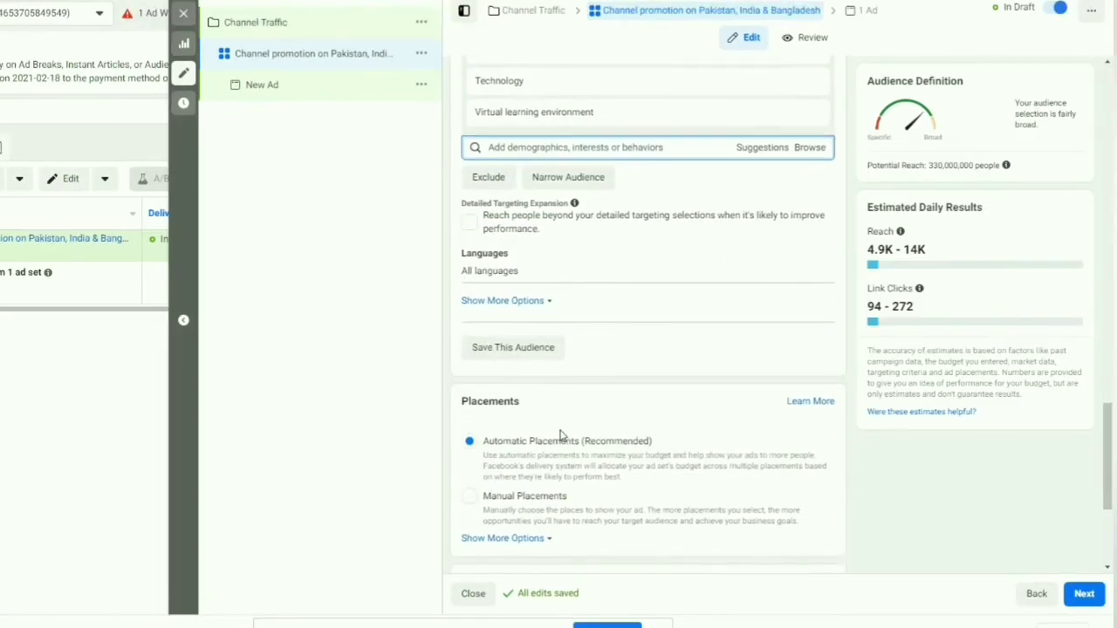
pyautogui.scroll(-1, 560, 435)
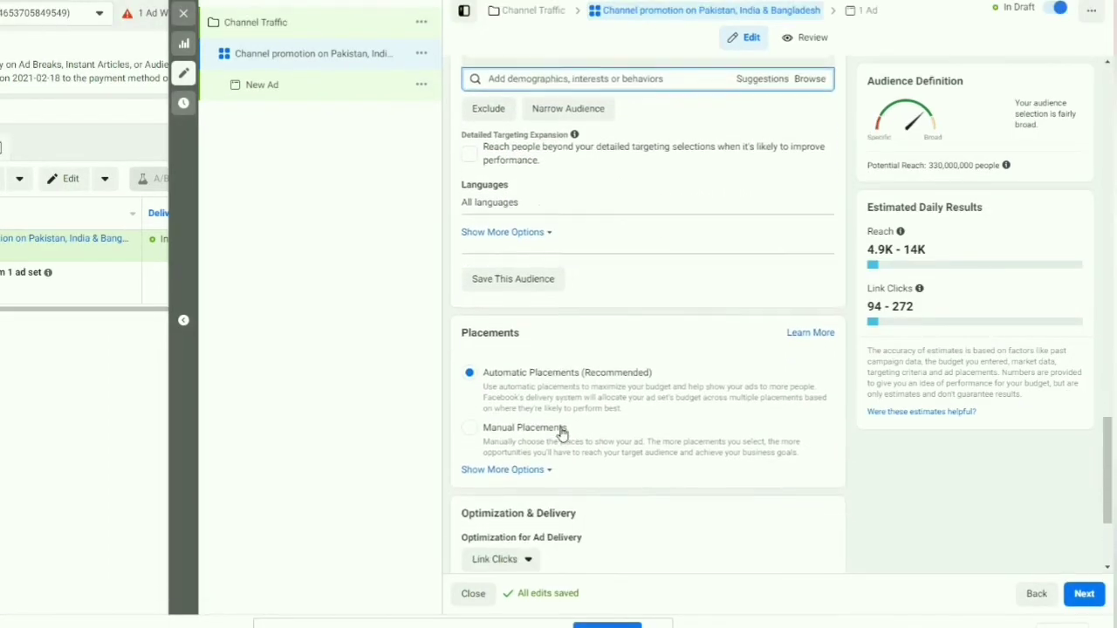
# Save the current audience under the name "Pakistan, Bangladesh and India audience"
pyautogui.click(534, 281)
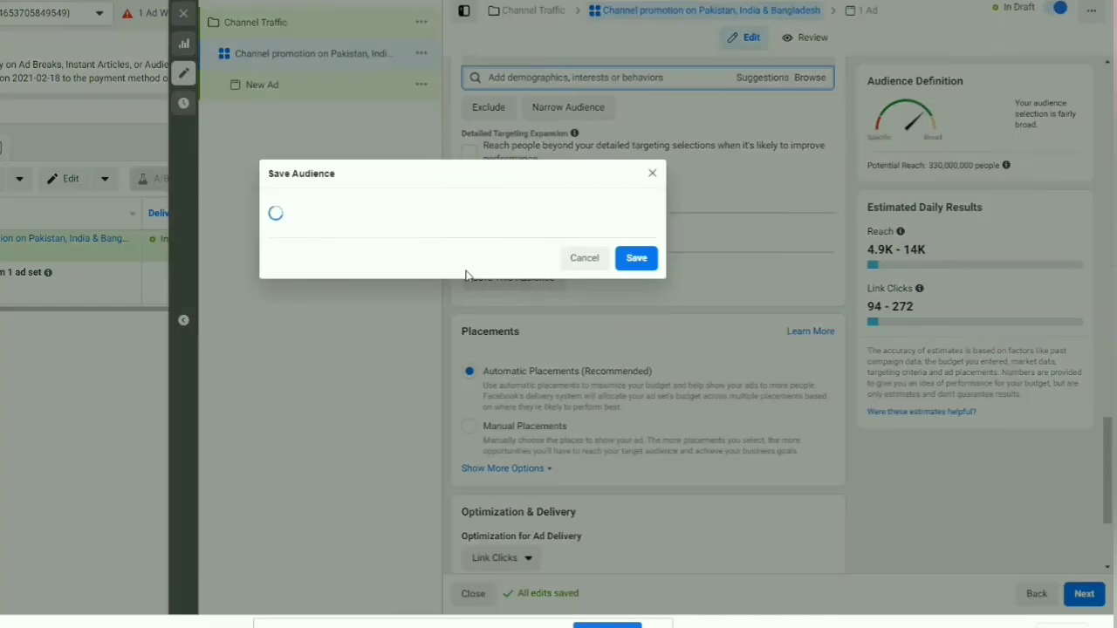
pyautogui.moveTo(450, 203); pyautogui.dragTo(357, 192)
pyautogui.press('BackSpace')
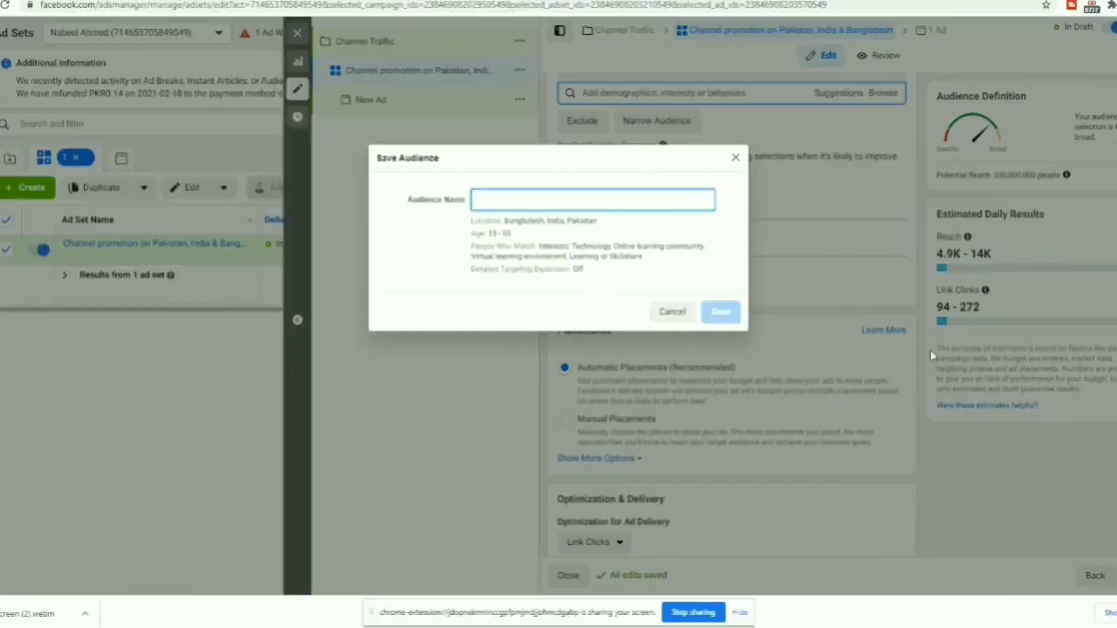
pyautogui.write('P')
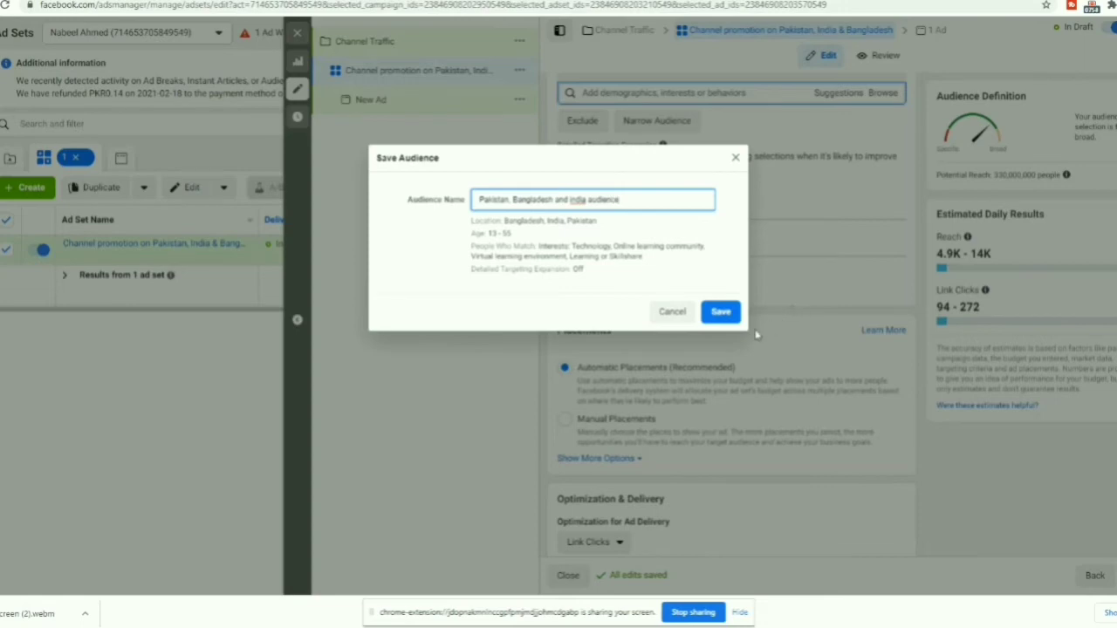
pyautogui.click(733, 318)
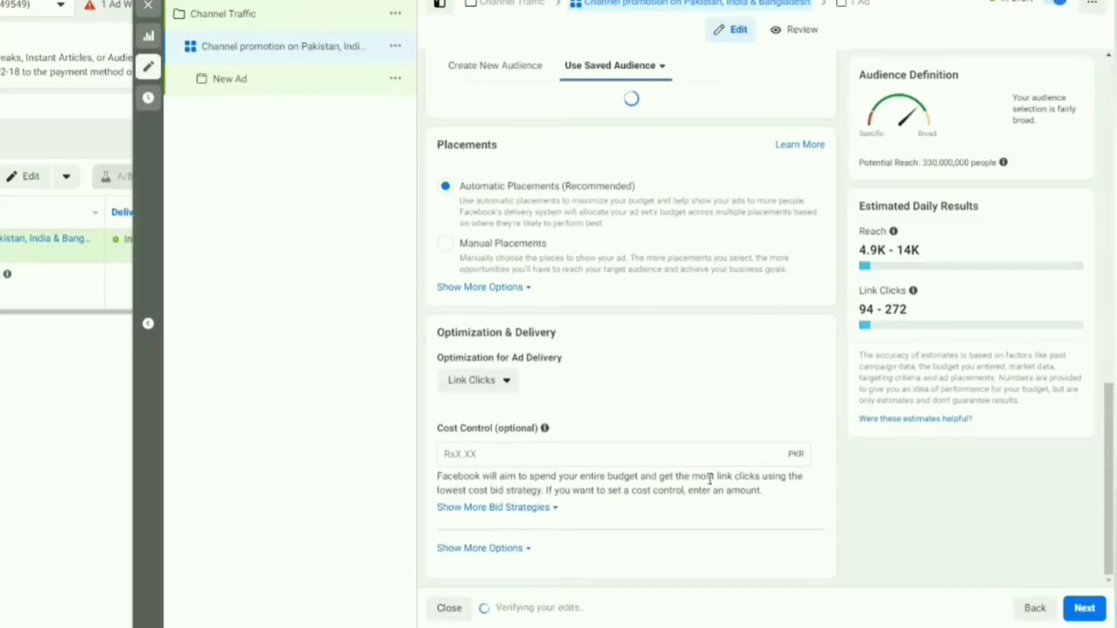
# Switch the ad set to manual placements and exclude the Audience Network and Messenger platforms
pyautogui.scroll(-3, 803, 406)
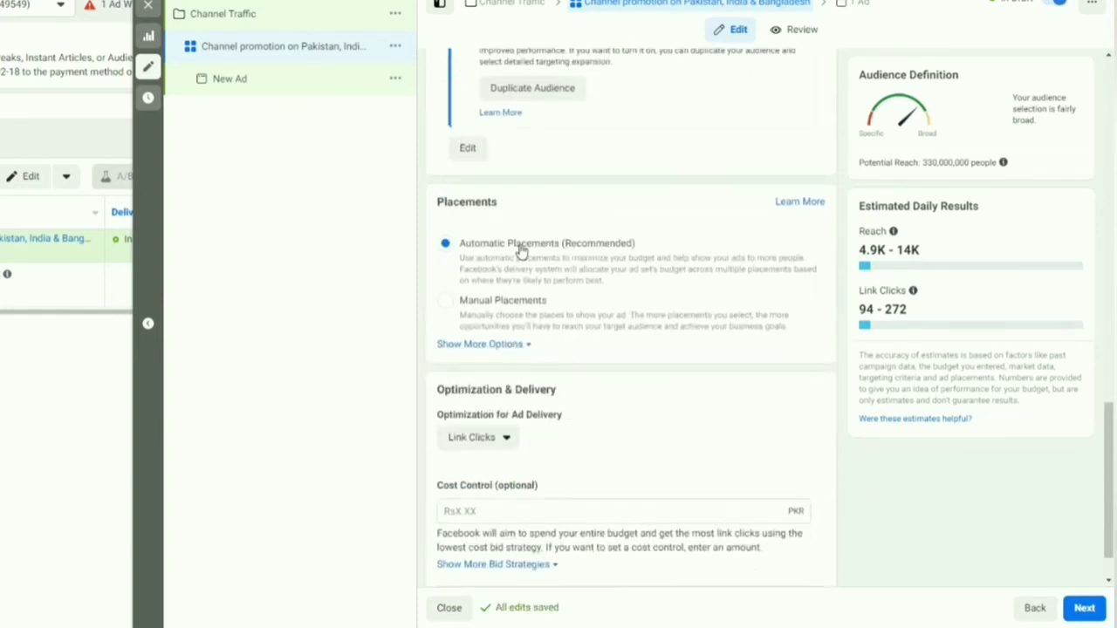
pyautogui.click(445, 302)
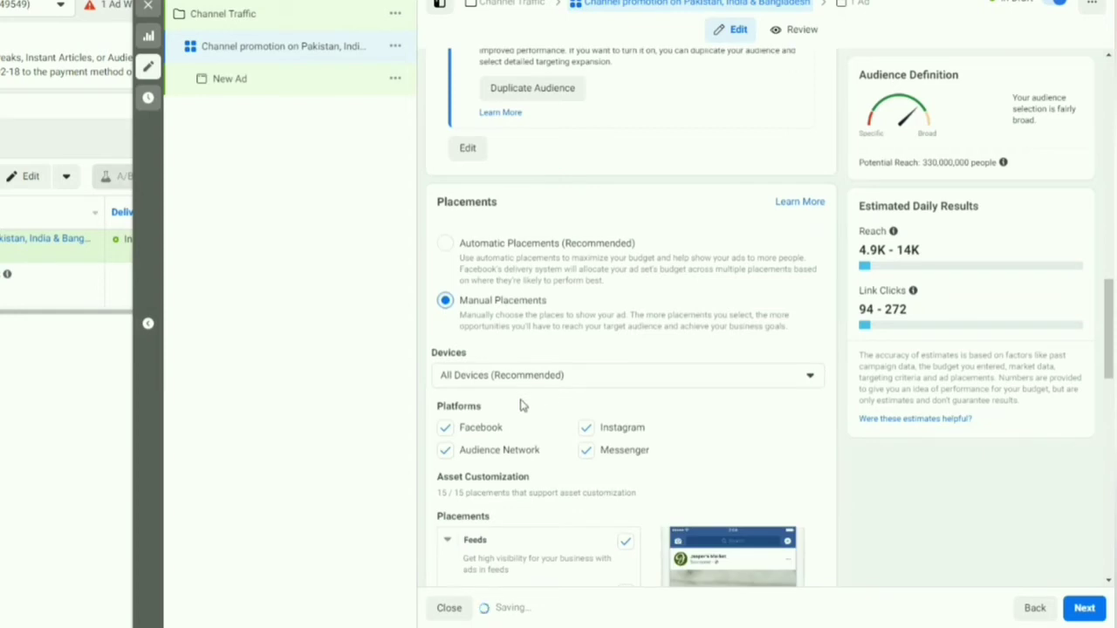
pyautogui.scroll(-1, 559, 397)
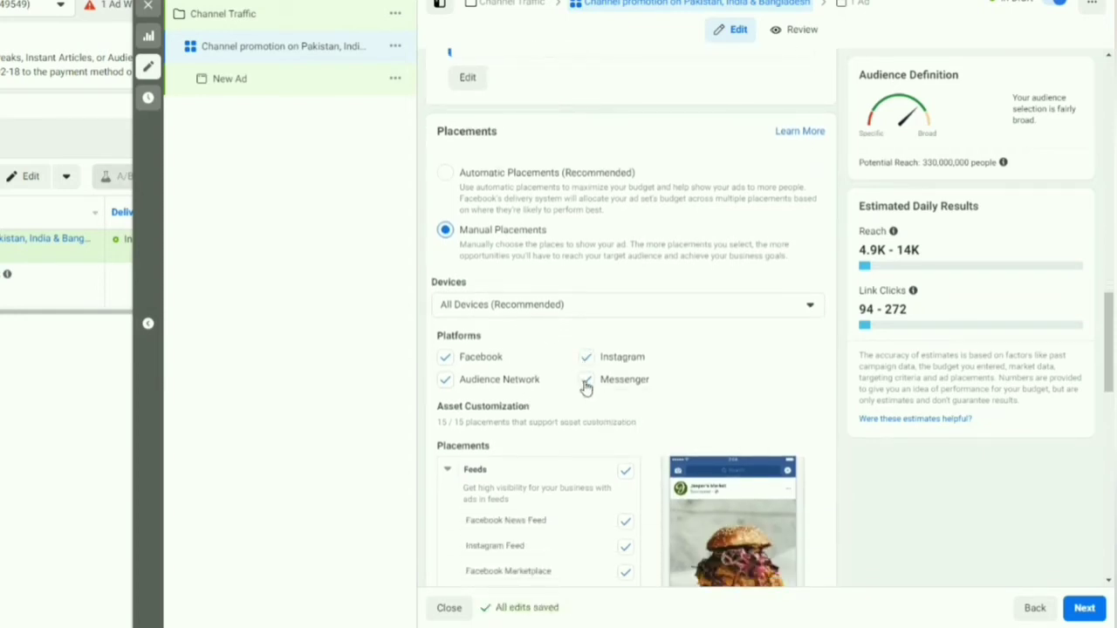
pyautogui.click(446, 382)
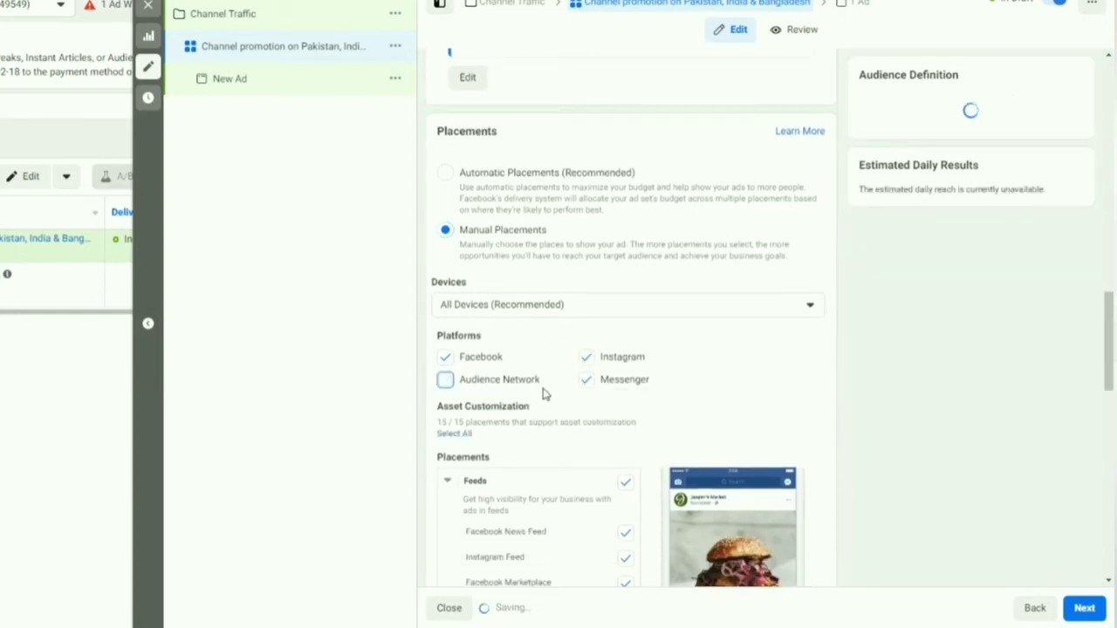
pyautogui.click(589, 383)
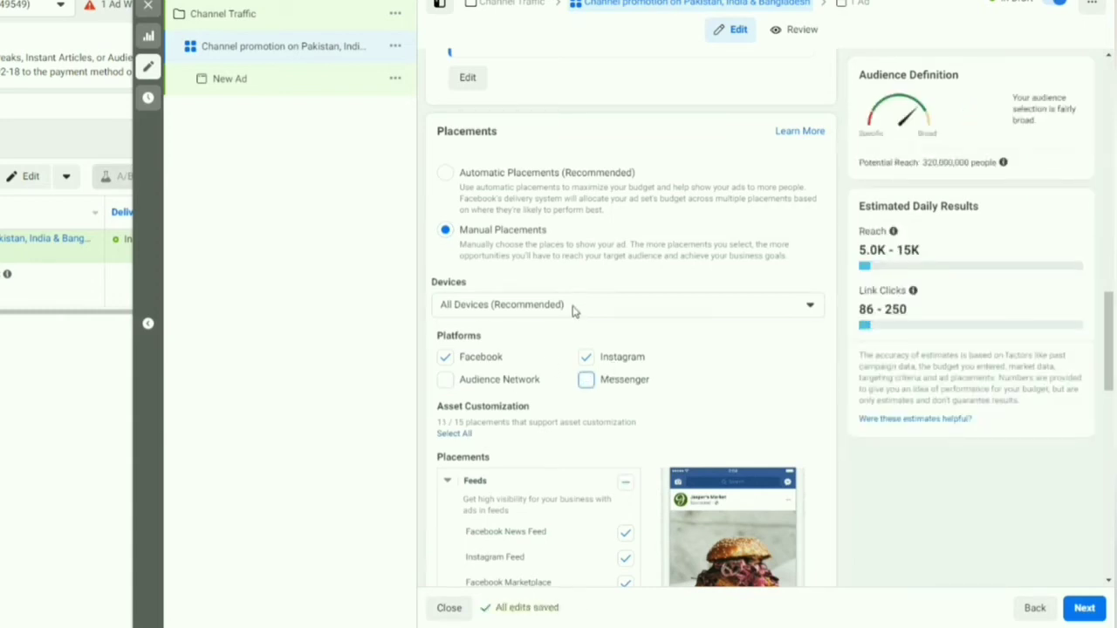
# Check the device options, the individual placements list and the ad set's optimization and cost control settings
pyautogui.click(573, 308)
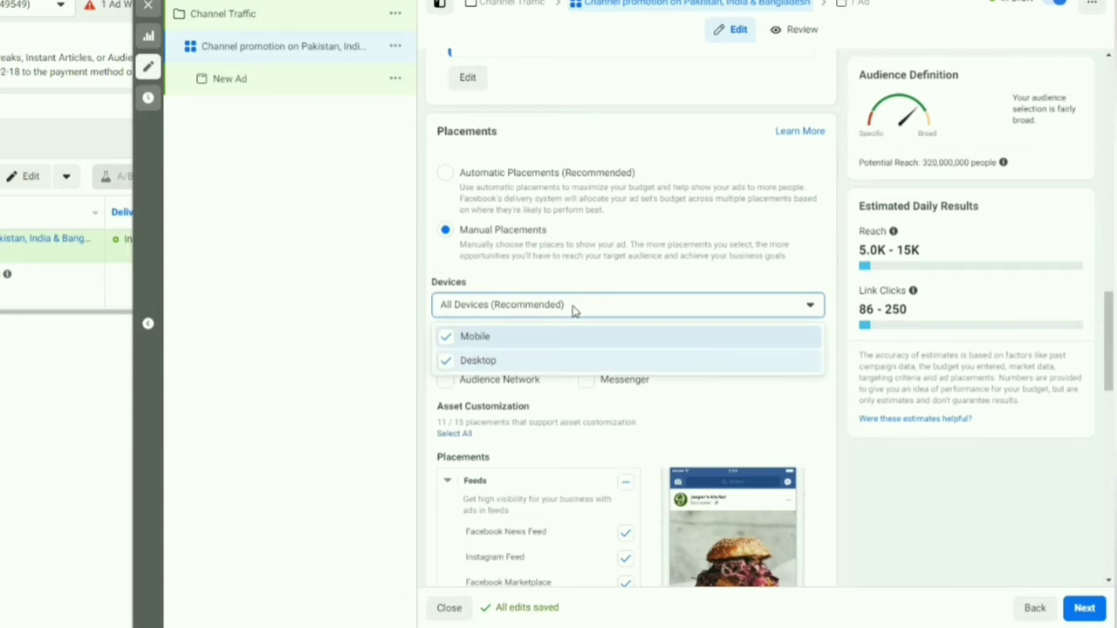
pyautogui.click(499, 313)
pyautogui.scroll(-3, 476, 351)
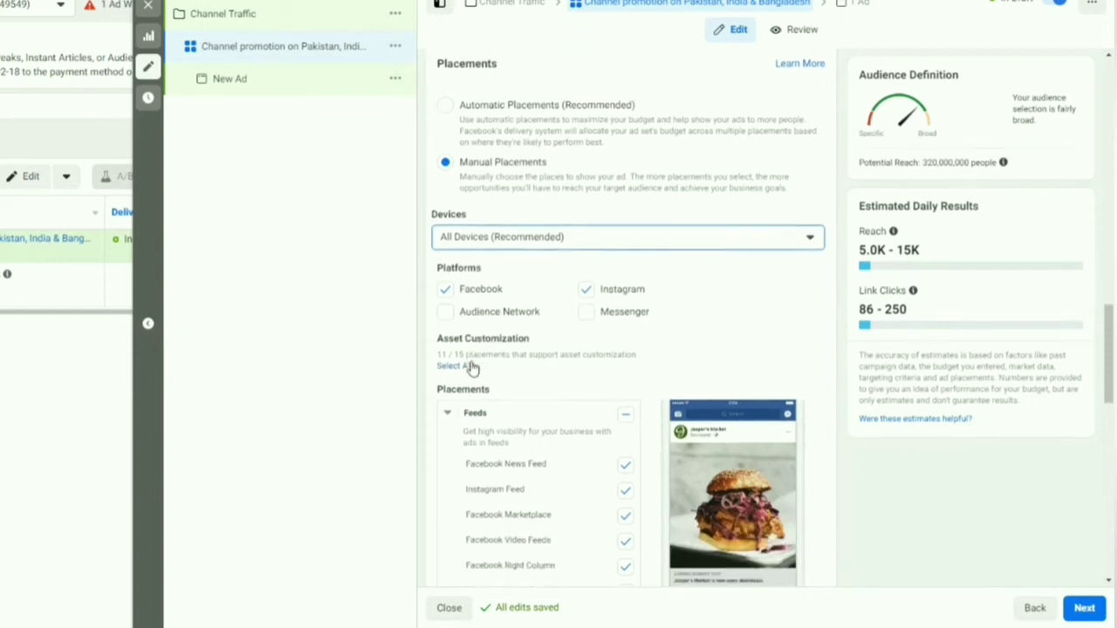
pyautogui.scroll(-2, 628, 419)
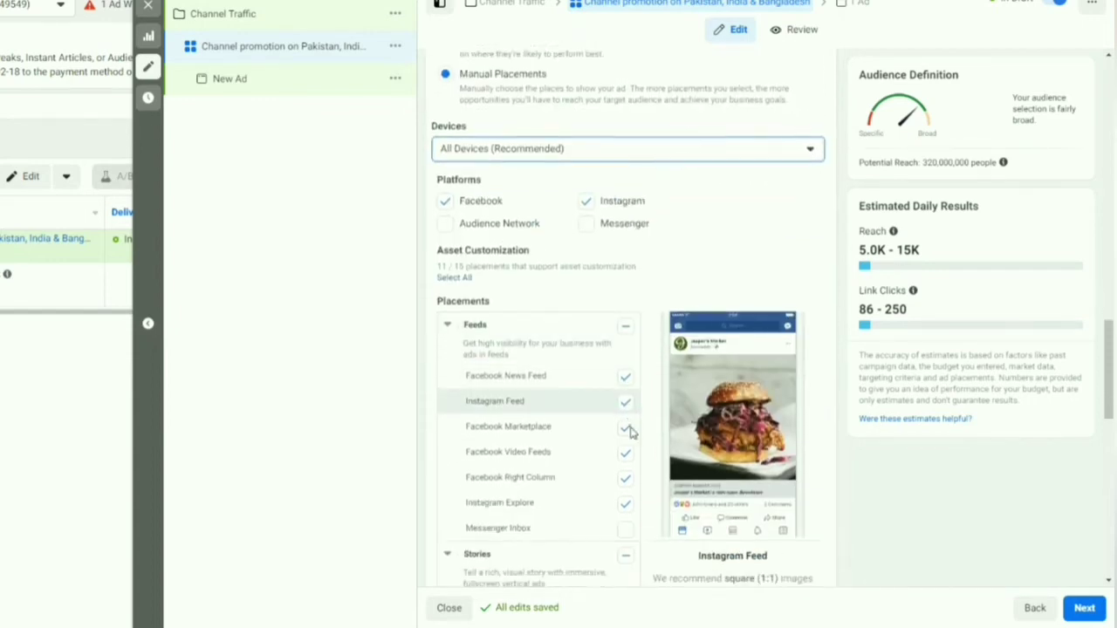
pyautogui.scroll(-2, 632, 436)
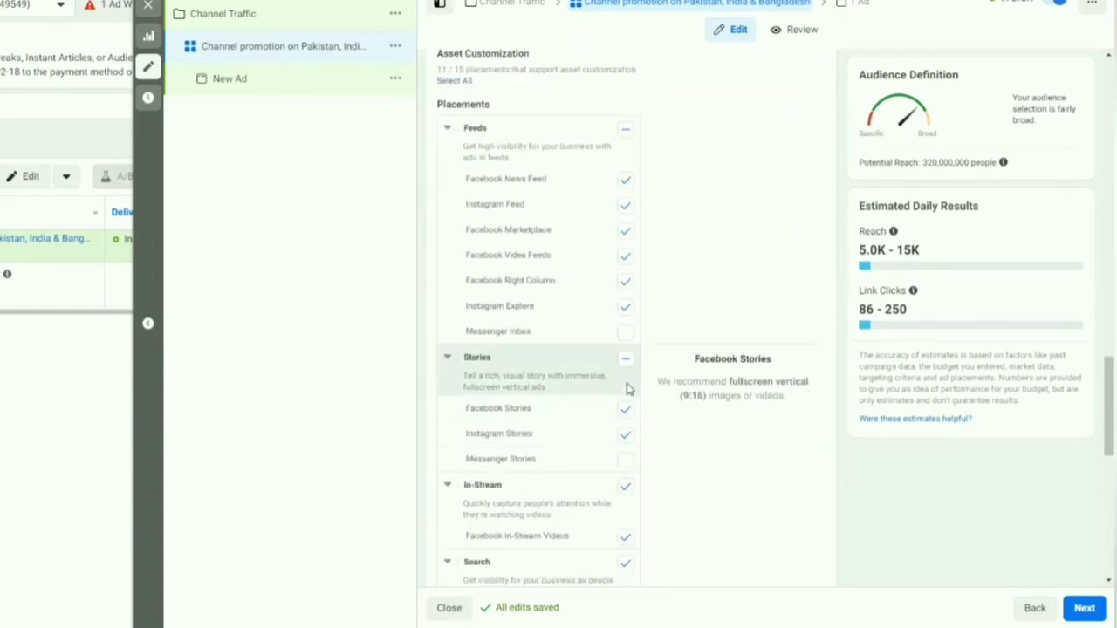
pyautogui.click(626, 459)
pyautogui.scroll(-3, 654, 444)
pyautogui.scroll(-4, 628, 503)
pyautogui.scroll(-3, 618, 520)
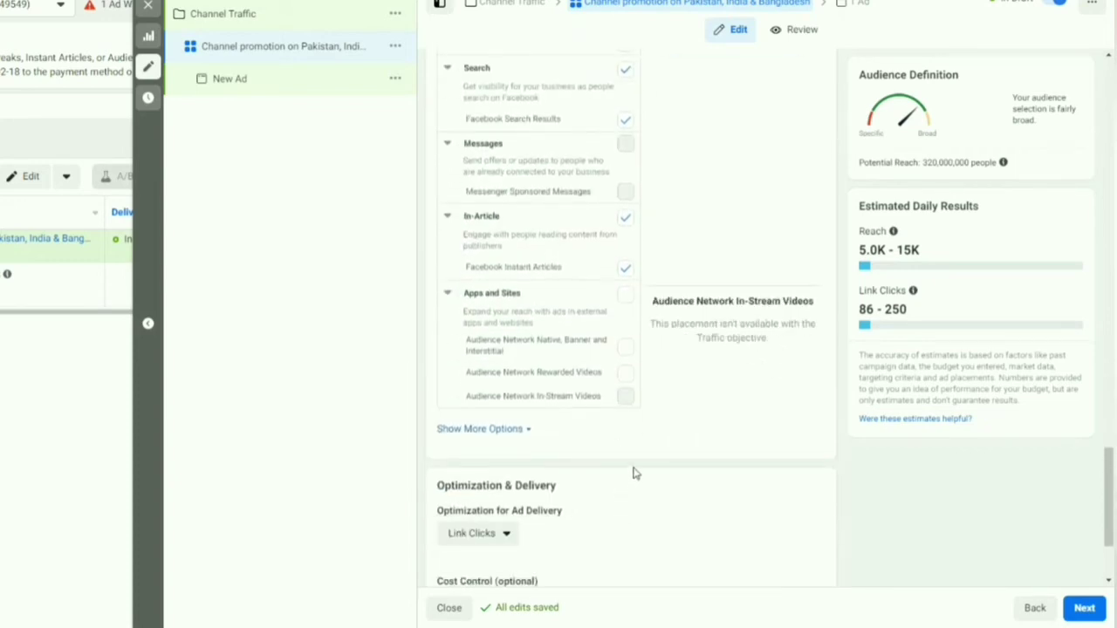
pyautogui.scroll(1, 634, 474)
pyautogui.scroll(-5, 633, 469)
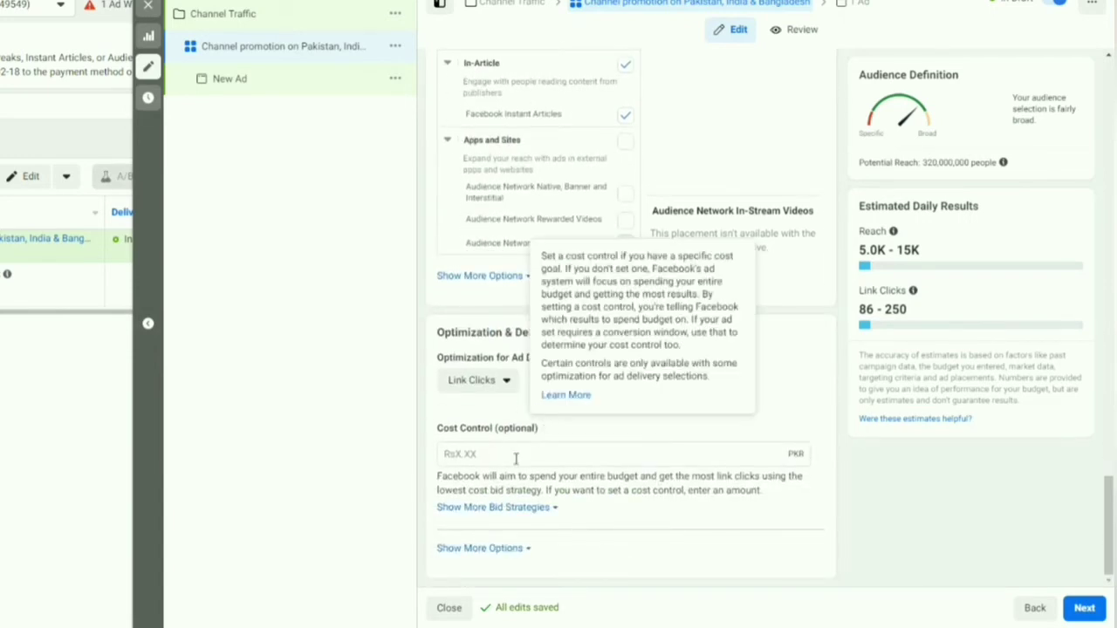
# Proceed to the ad level and set the ad's Facebook Page to Virtual Assistant 2030
pyautogui.click(1085, 609)
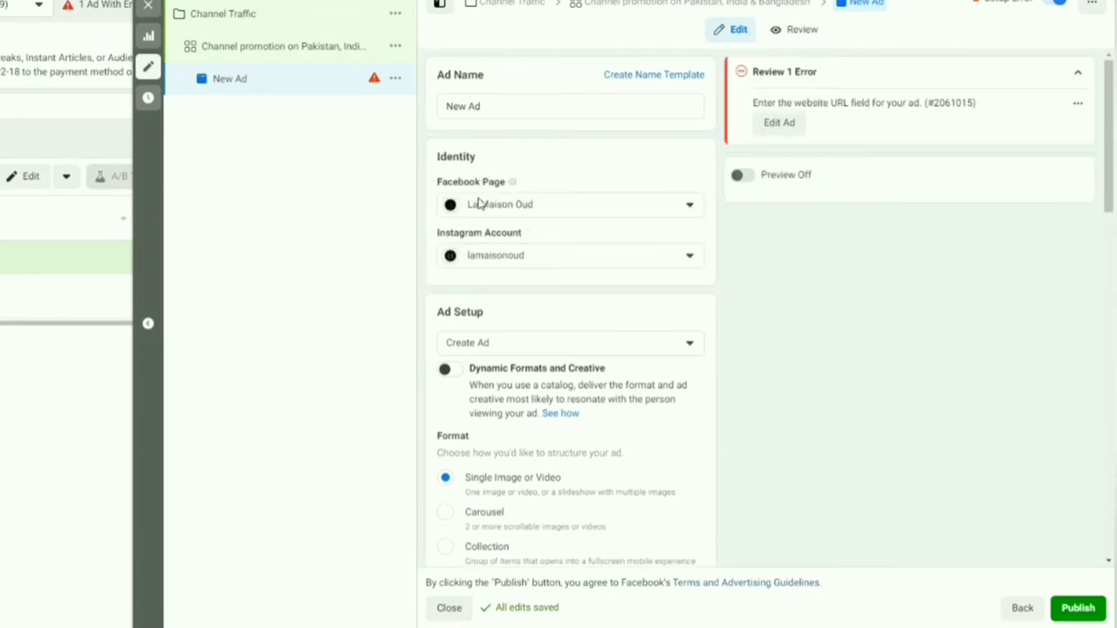
pyautogui.moveTo(527, 236)
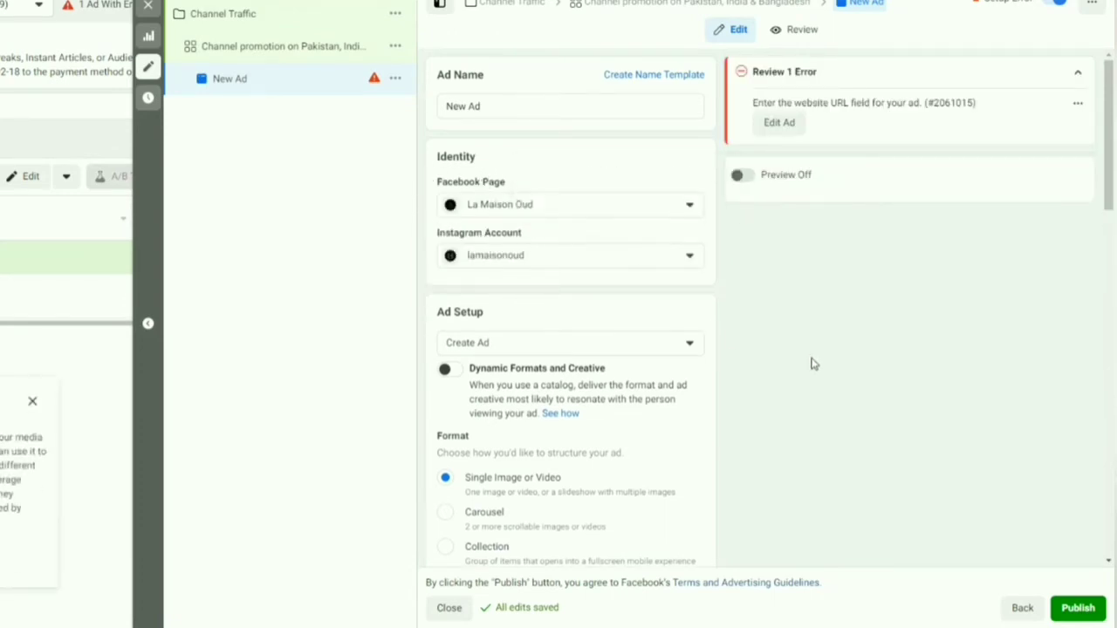
pyautogui.click(695, 213)
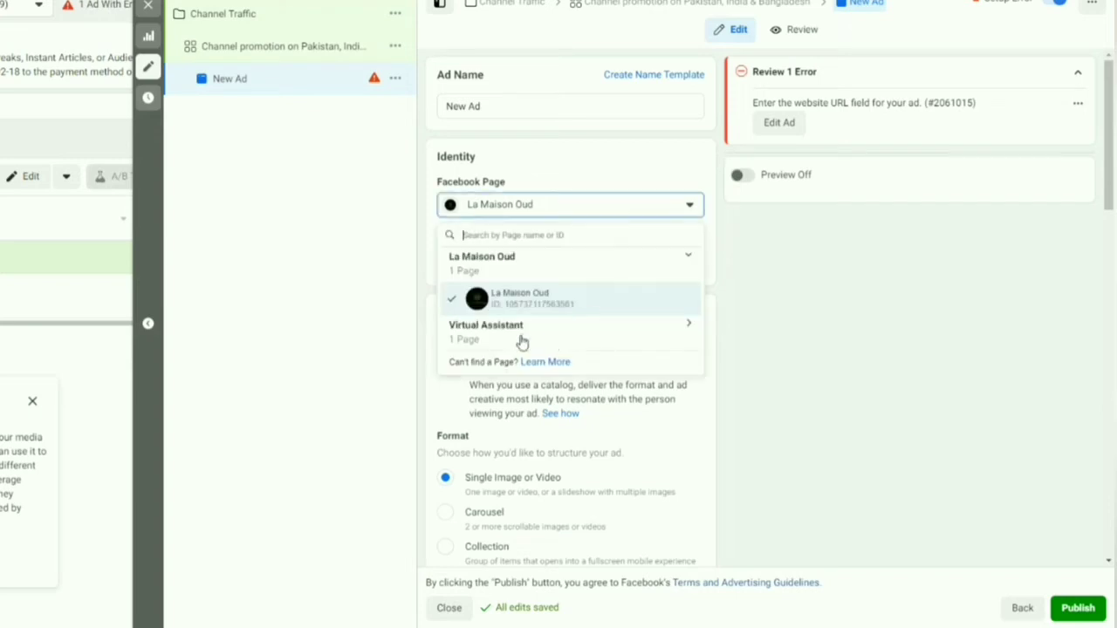
pyautogui.click(516, 339)
pyautogui.click(512, 370)
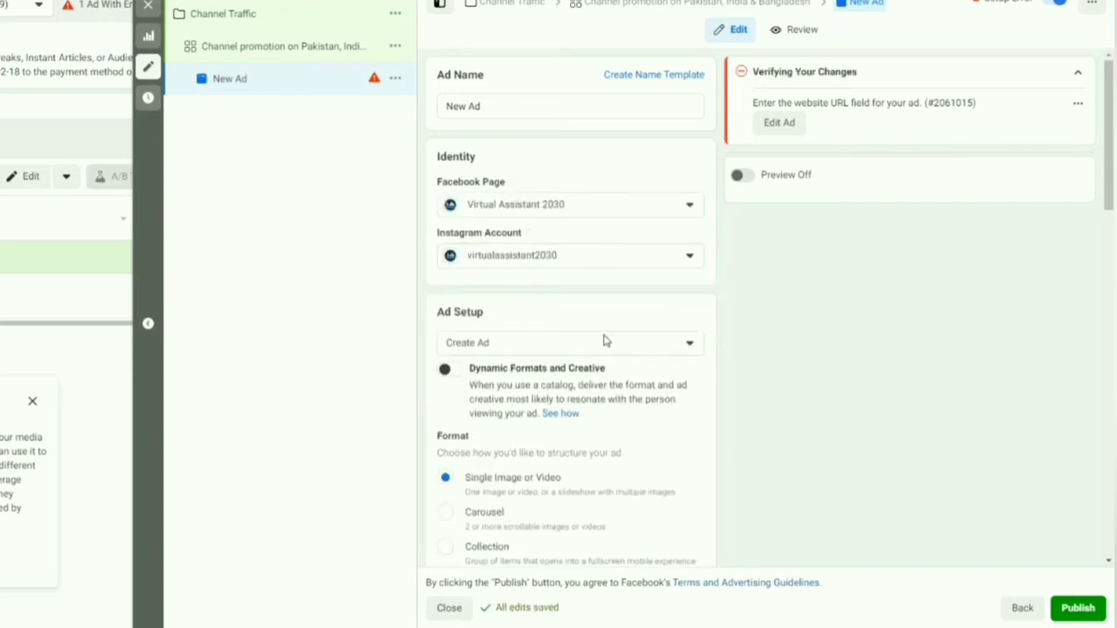
# Rename the ad as Fiverr Tutorial
pyautogui.tripleClick(506, 103)
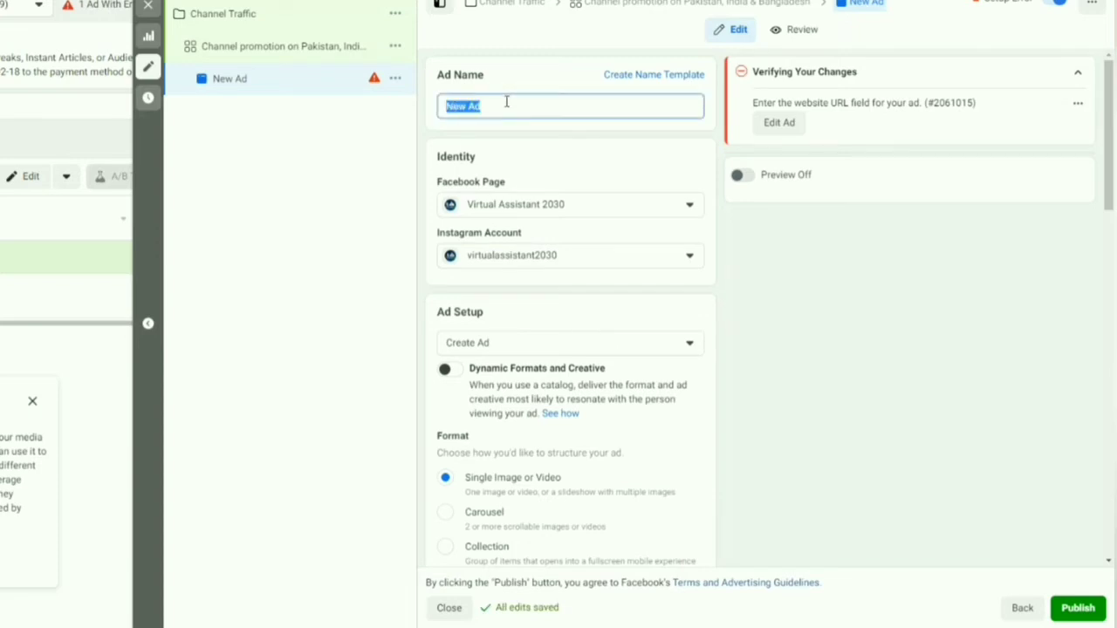
pyautogui.write('Daraz Tutor')
pyautogui.press('BackSpace')
pyautogui.press('BackSpace')
pyautogui.press('BackSpace')
pyautogui.press('BackSpace')
pyautogui.press('BackSpace')
pyautogui.press('BackSpace')
pyautogui.press('BackSpace')
pyautogui.press('BackSpace')
pyautogui.press('BackSpace')
pyautogui.press('BackSpace')
pyautogui.press('BackSpace')
pyautogui.write('Fiverr Tutorial')
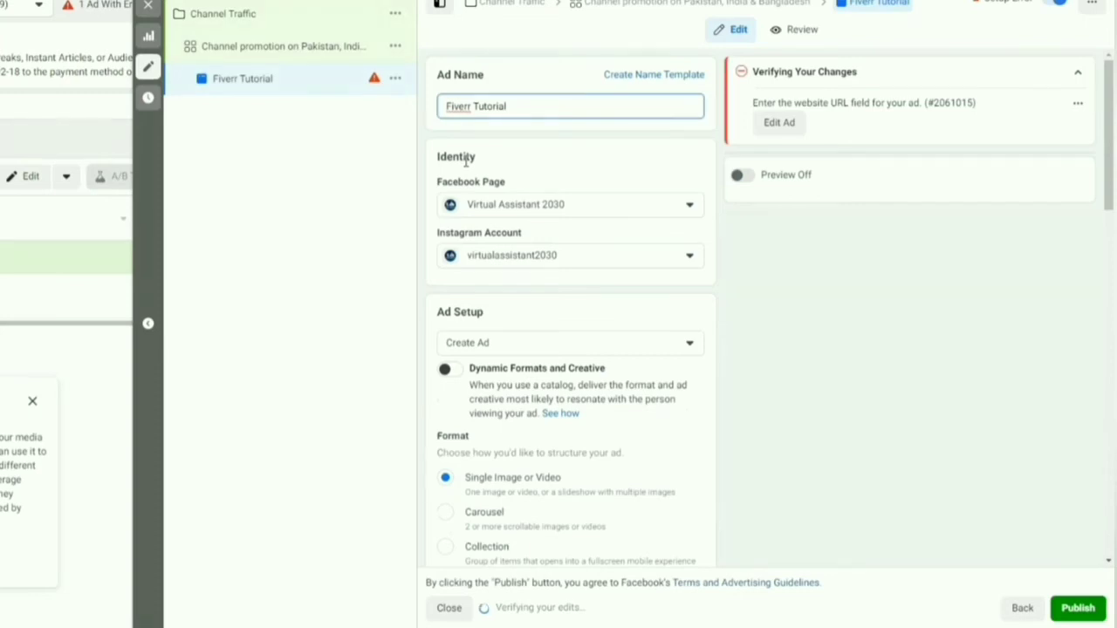
# Go through the ad setup to the creative section, and open YouTube in a new browser tab
pyautogui.scroll(-4, 551, 304)
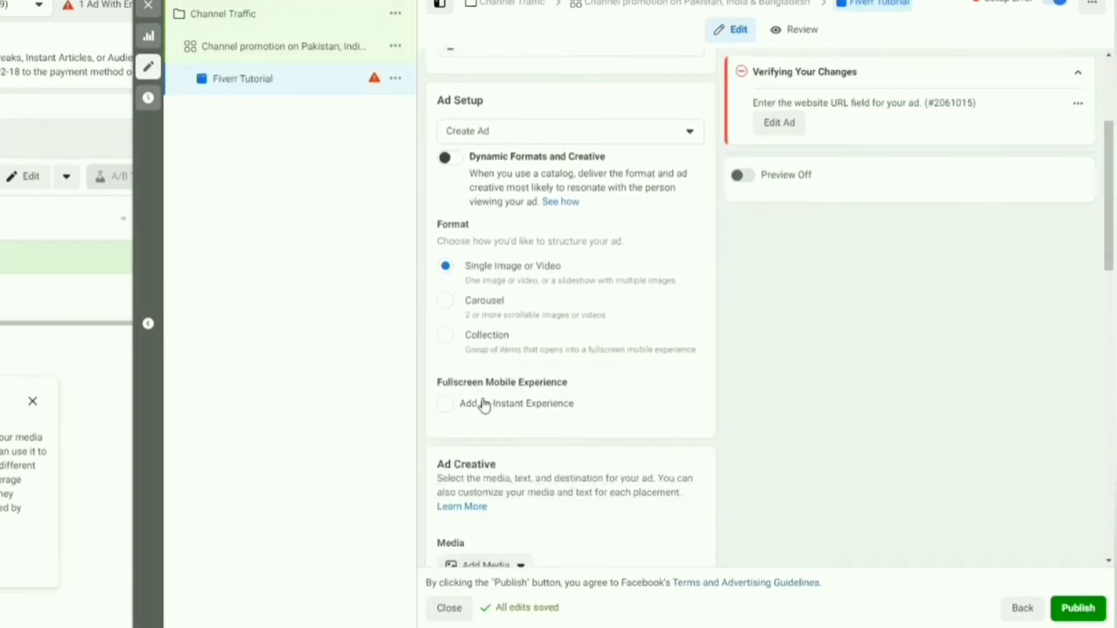
pyautogui.scroll(-4, 480, 405)
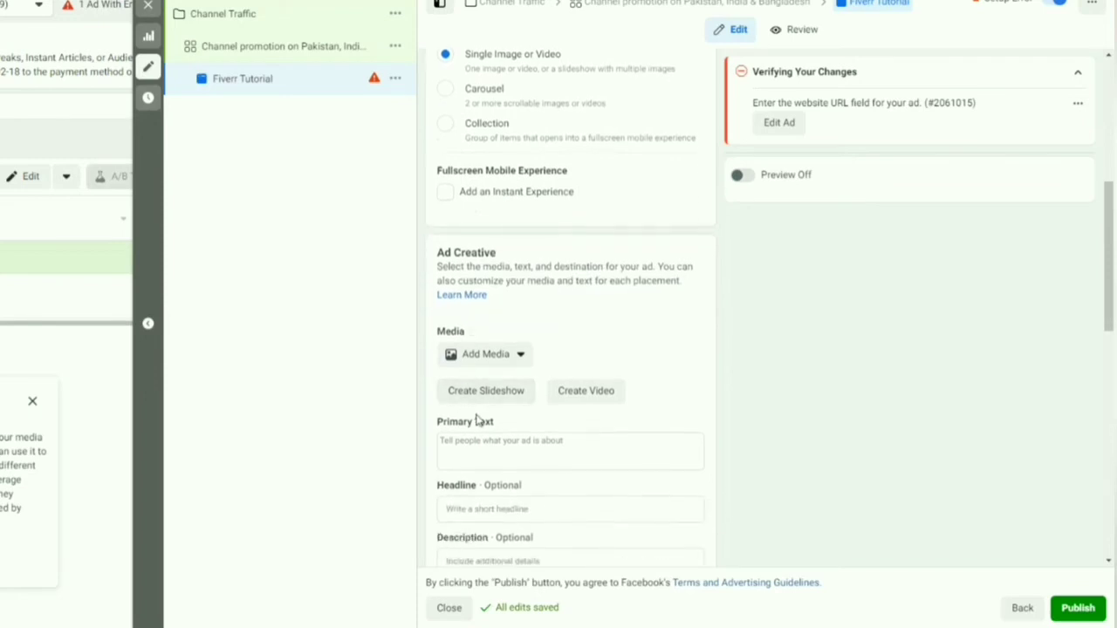
pyautogui.scroll(-1, 475, 417)
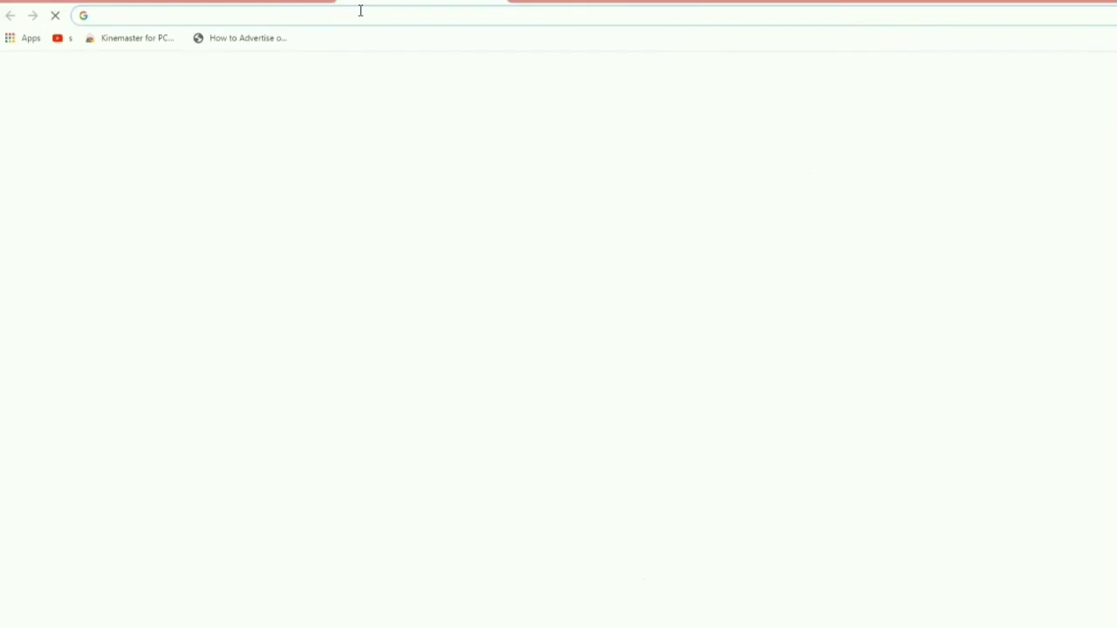
pyautogui.click(358, 9)
pyautogui.write('youtu')
pyautogui.press('Return')
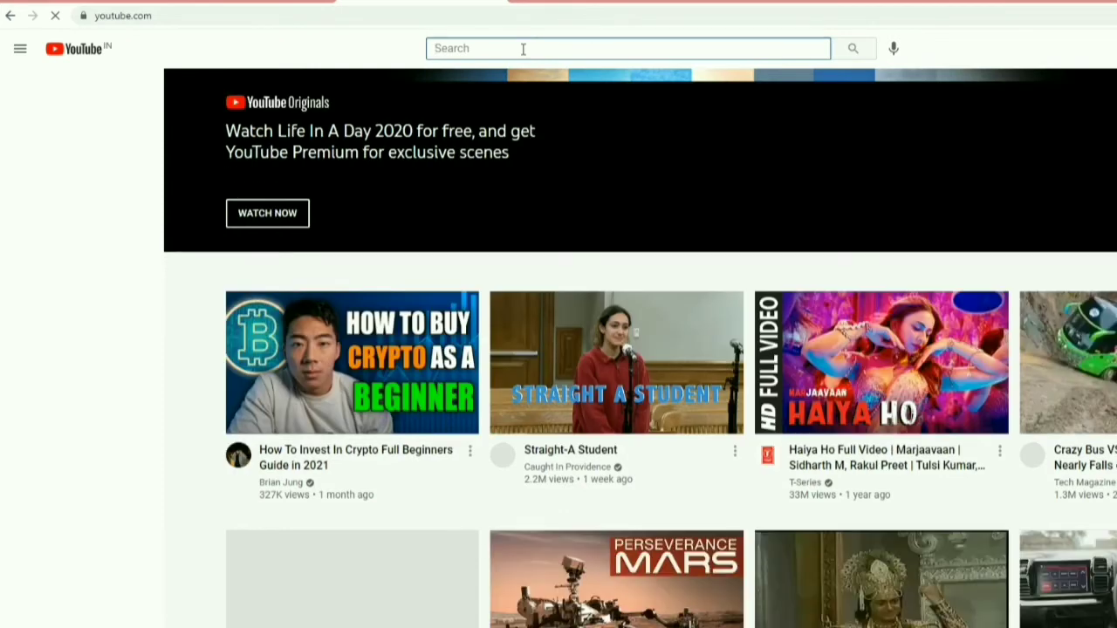
# Search YouTube for virtual assistant 2030 and open the Virtual Assistant 2030 channel
pyautogui.write('virtual assistant 2030')
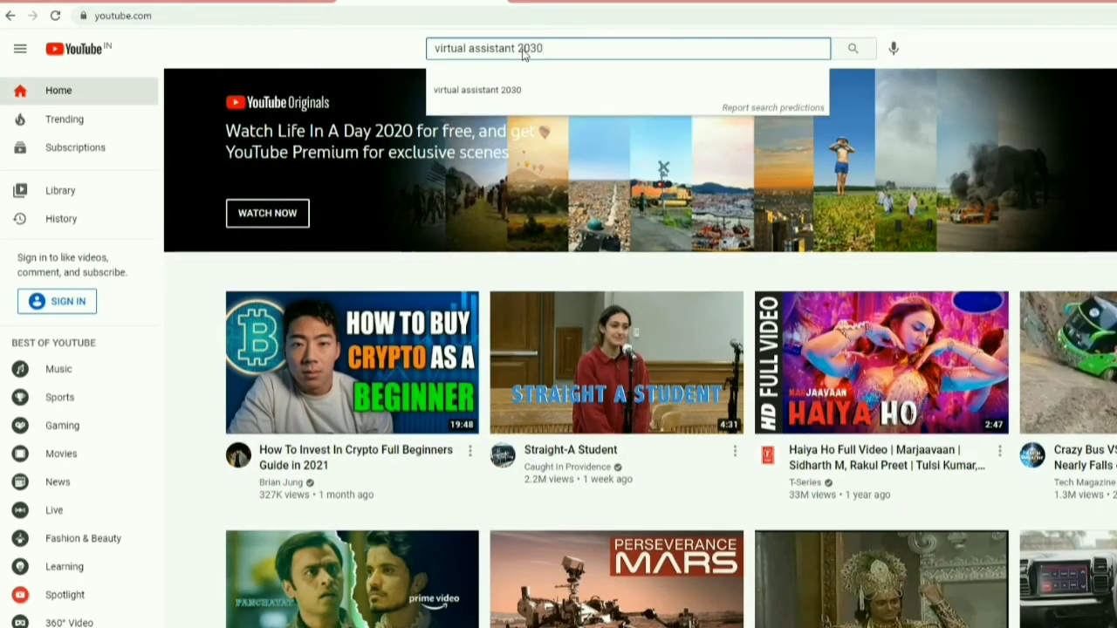
pyautogui.press('Return')
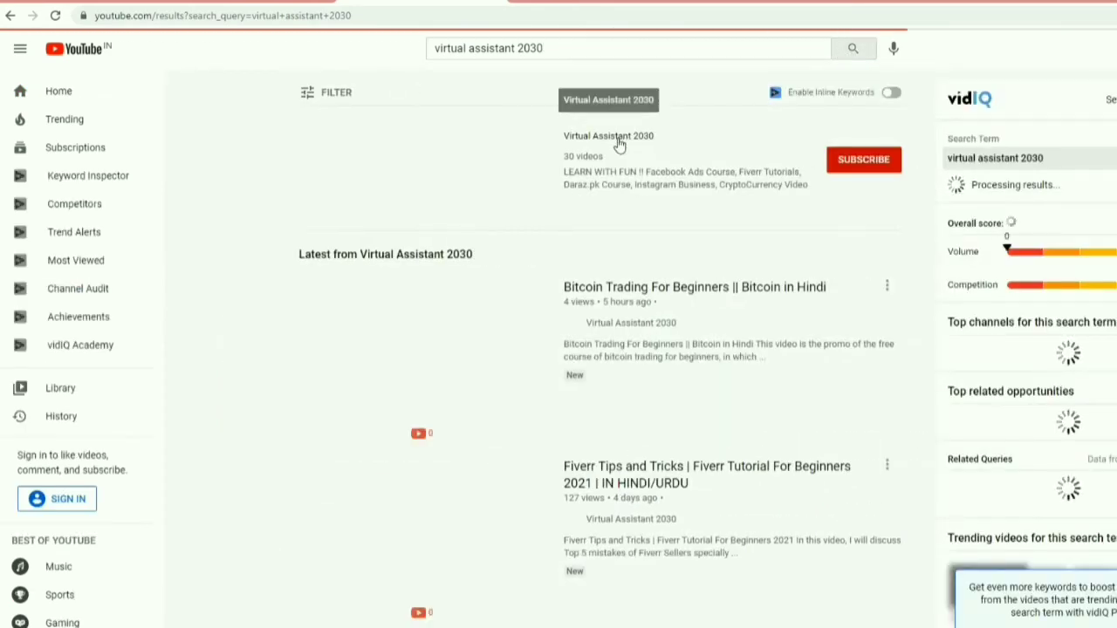
pyautogui.click(618, 140)
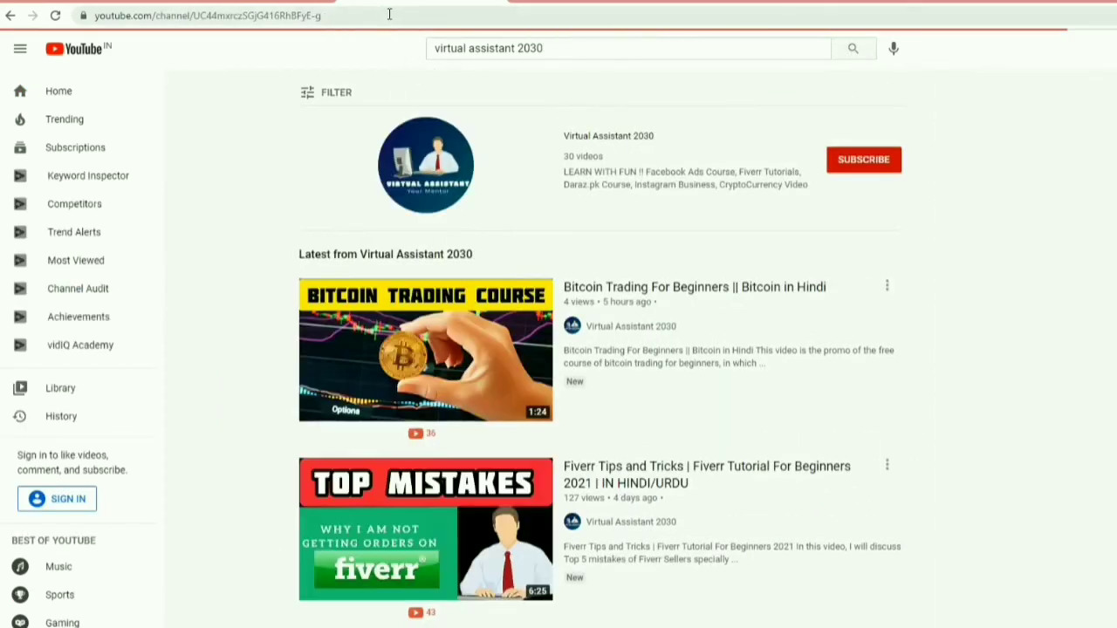
# Copy the YouTube channel's web address and enter it as the website URL of the ad in Ads Manager
pyautogui.click(337, 14)
pyautogui.hotkey('ctrl', 'c')
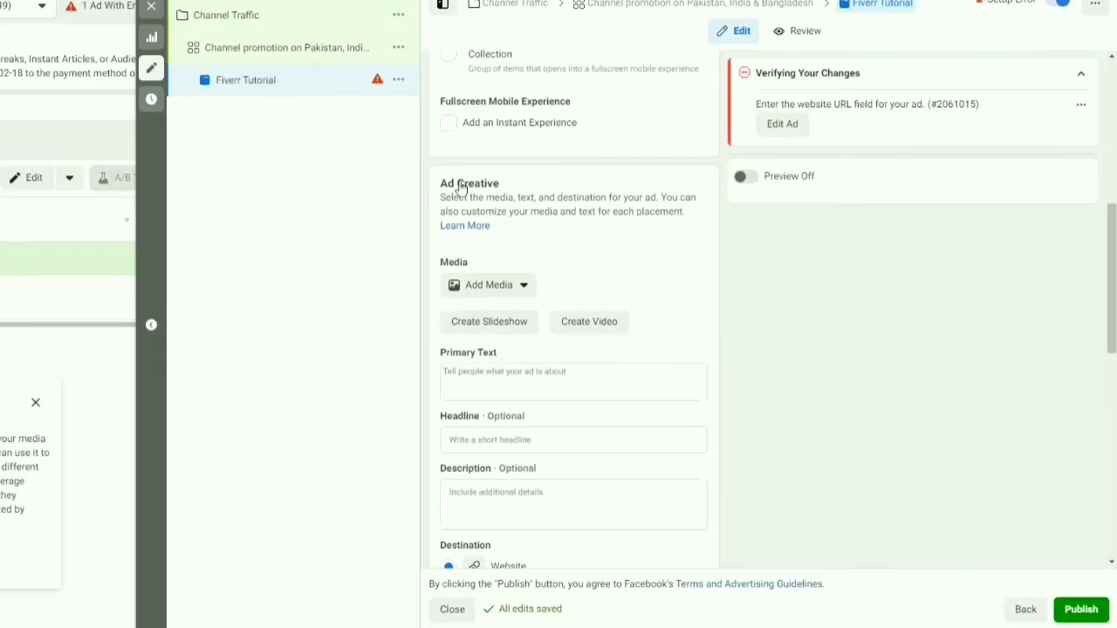
pyautogui.scroll(-1, 636, 500)
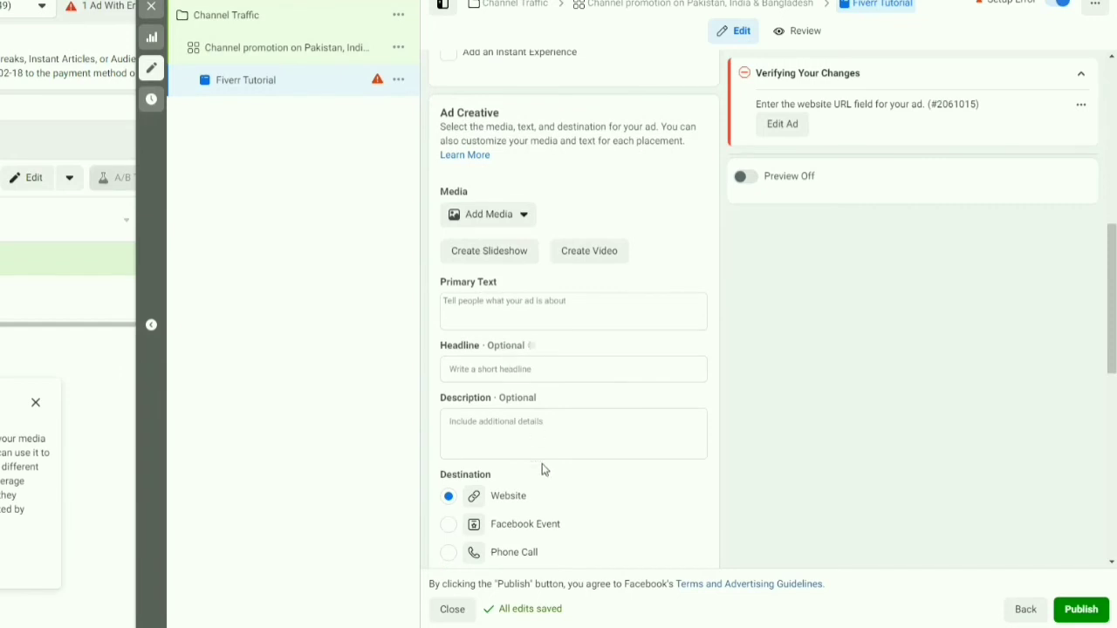
pyautogui.scroll(-3, 546, 477)
pyautogui.click(535, 388)
pyautogui.hotkey('ctrl', 'v')
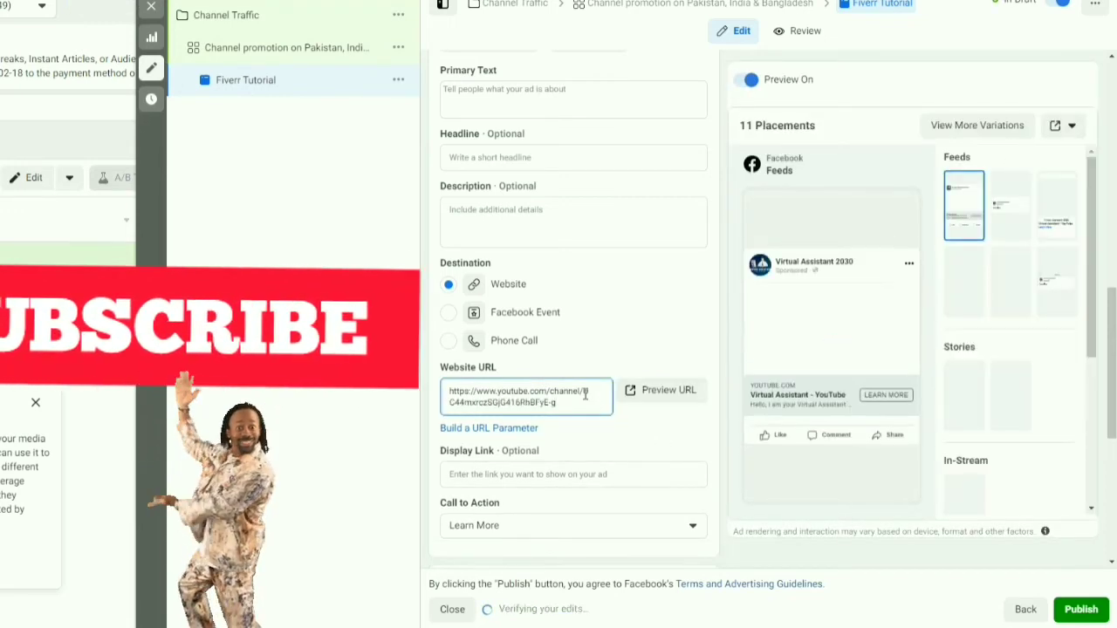
# Add the square Learn With Fun image 152795077_1... from the account images as the ad's media
pyautogui.scroll(2, 584, 397)
pyautogui.scroll(3, 585, 398)
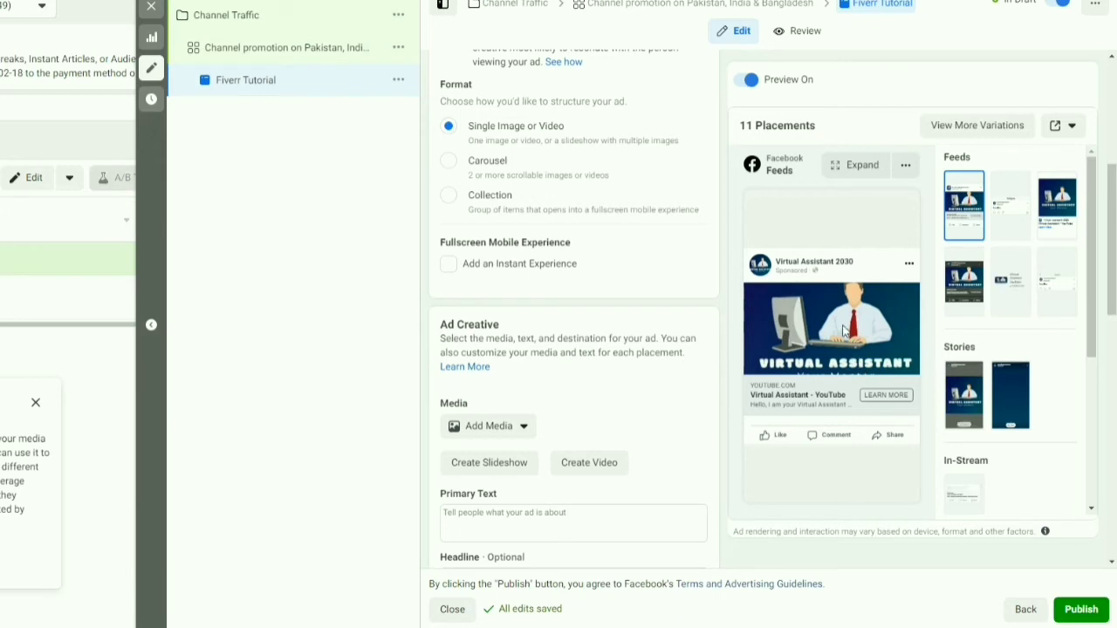
pyautogui.click(509, 429)
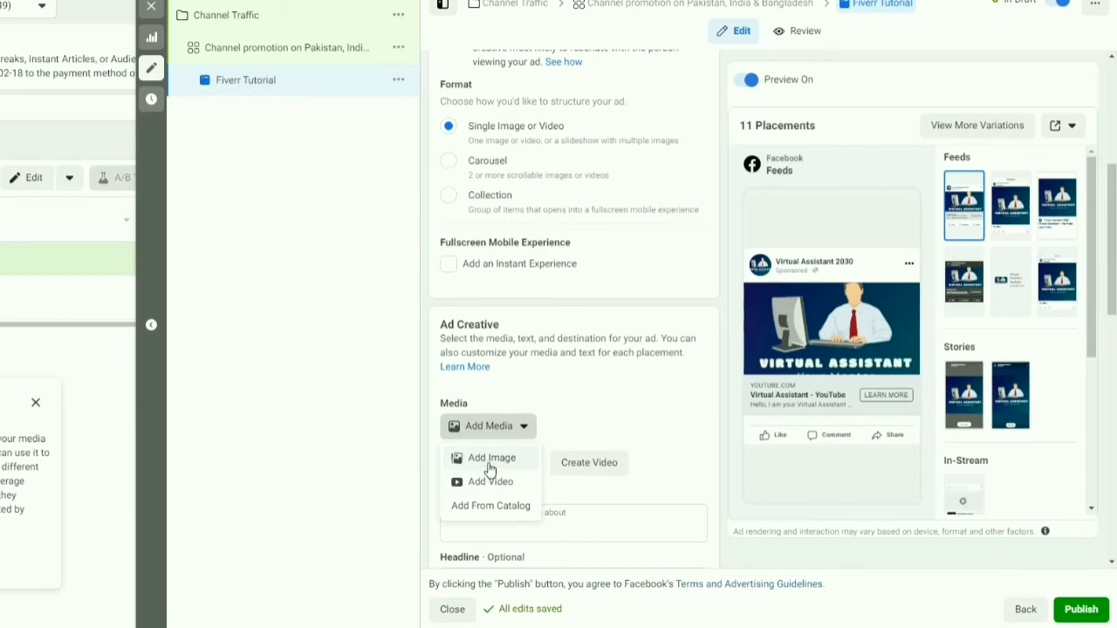
pyautogui.click(490, 460)
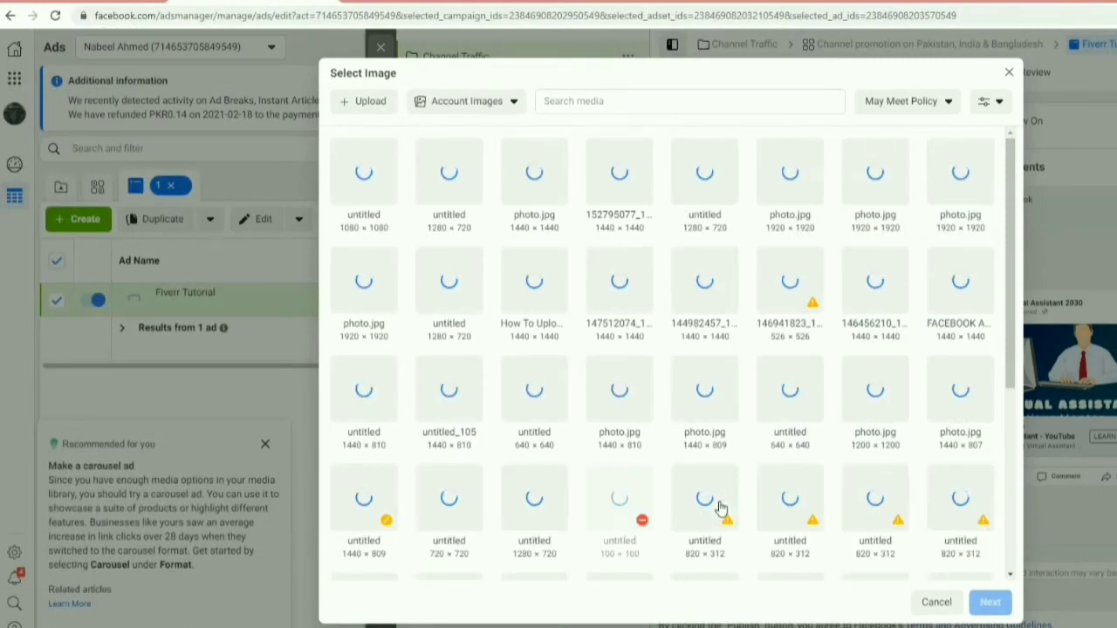
pyautogui.click(787, 194)
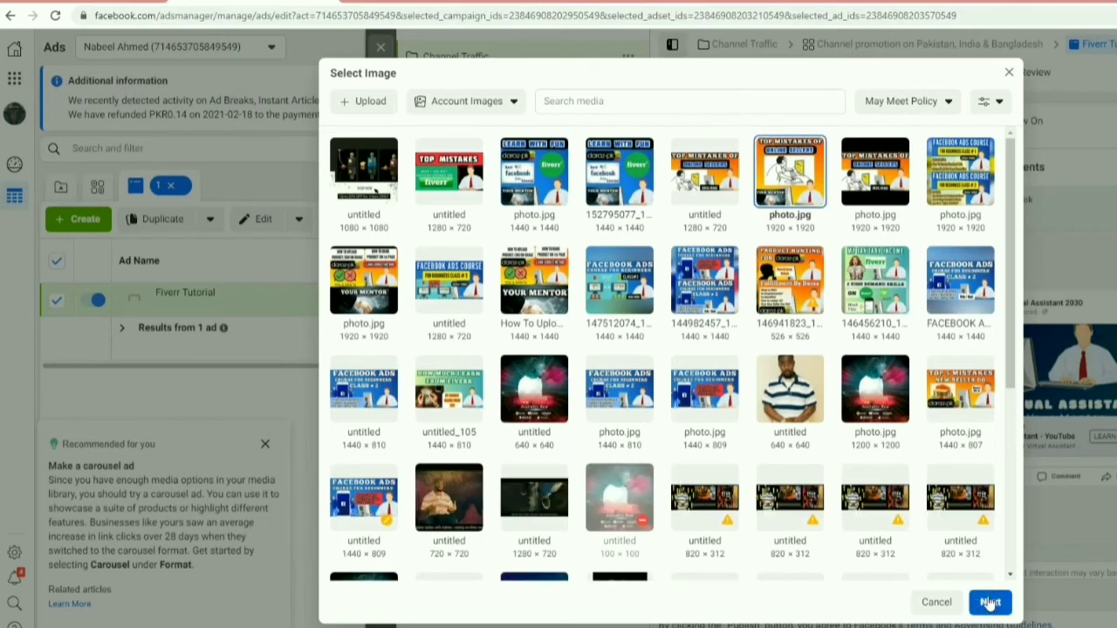
pyautogui.click(606, 178)
pyautogui.click(991, 603)
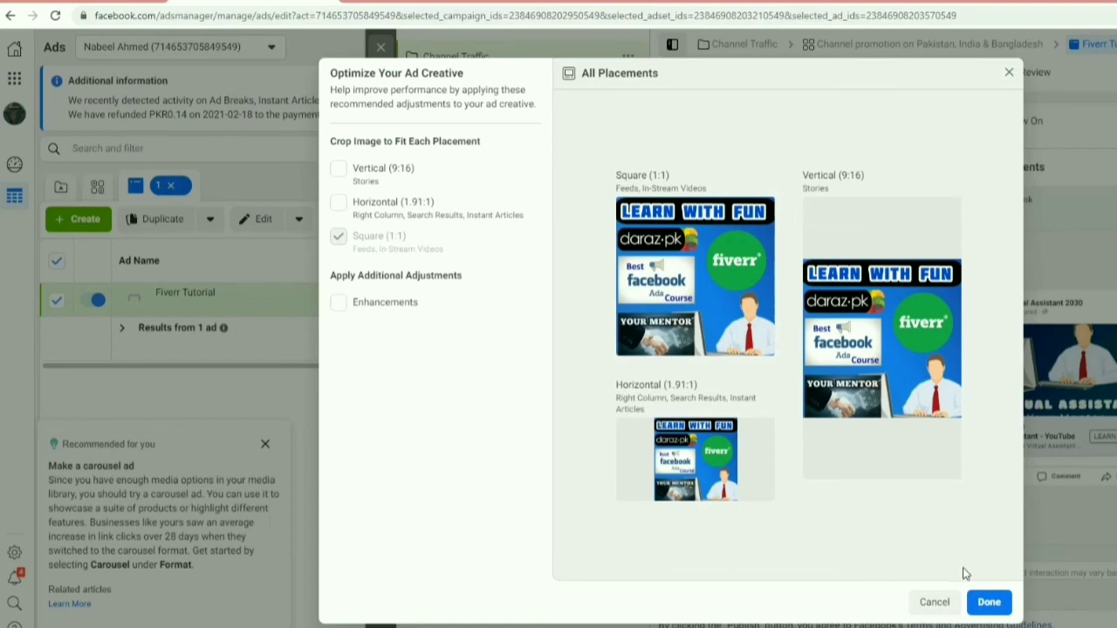
# Keep the Original 1440 × 1440 crop for the Stories placements and finish the image setup without the horizontal crop
pyautogui.click(339, 204)
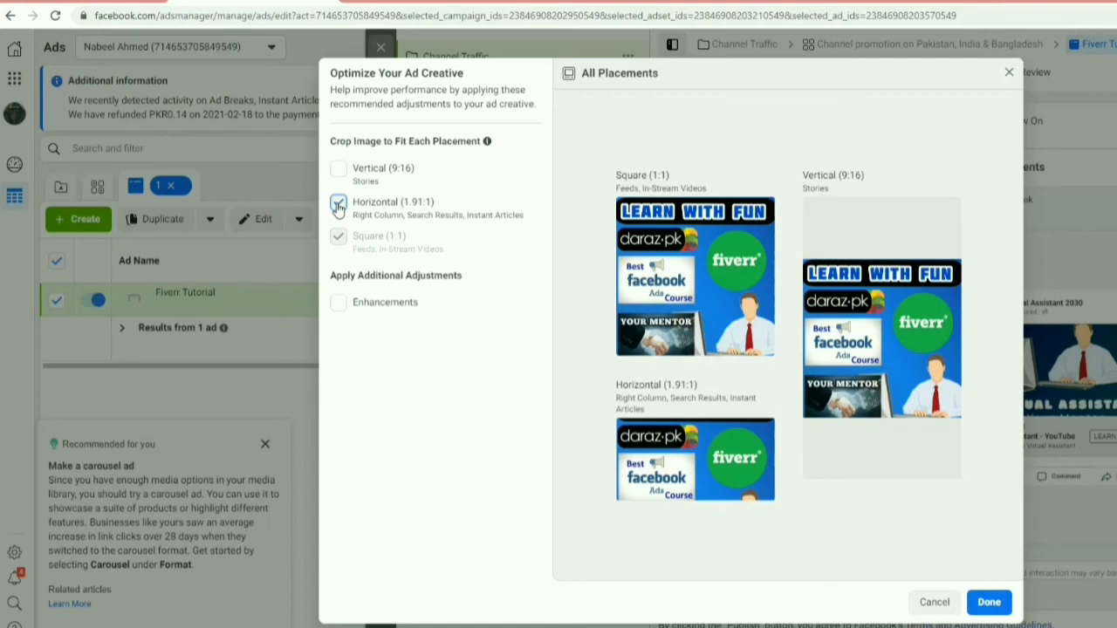
pyautogui.click(338, 205)
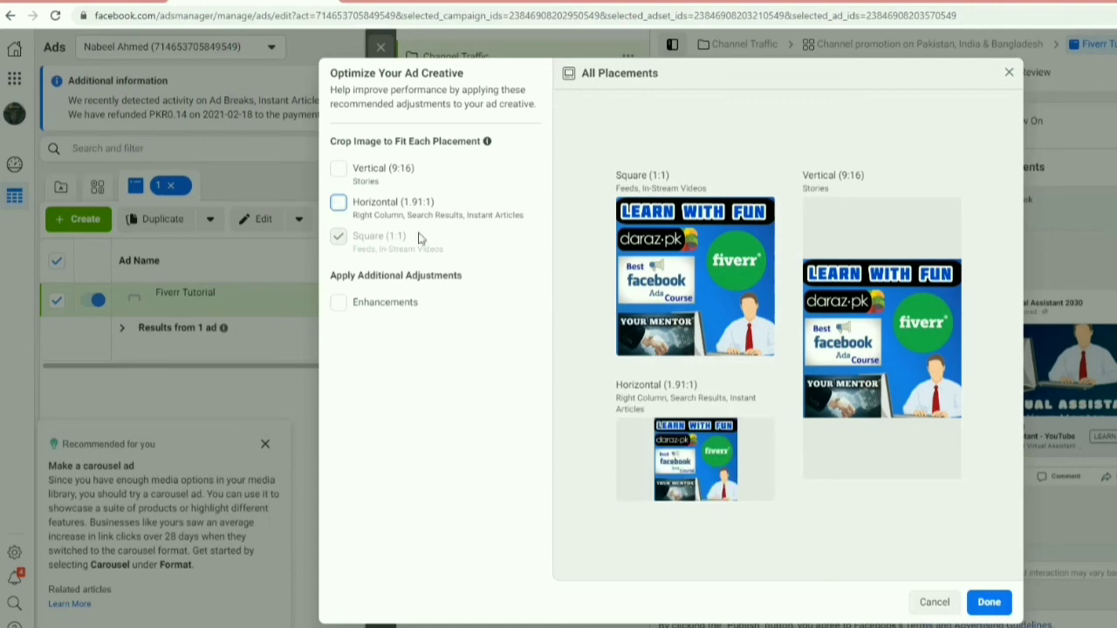
pyautogui.moveTo(907, 406)
pyautogui.click(840, 218)
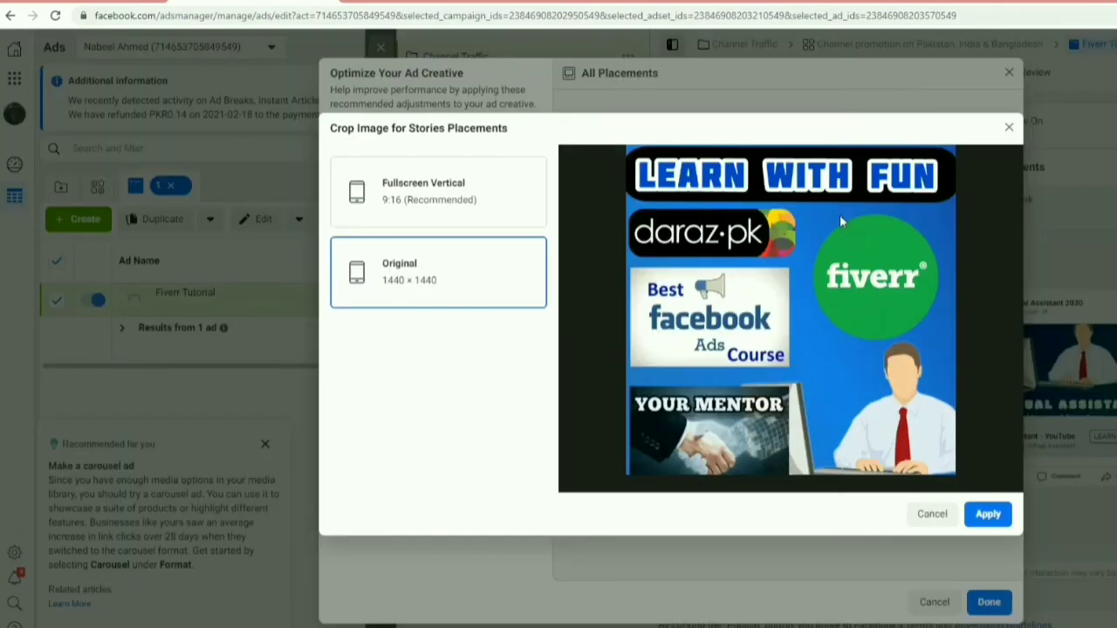
pyautogui.click(444, 199)
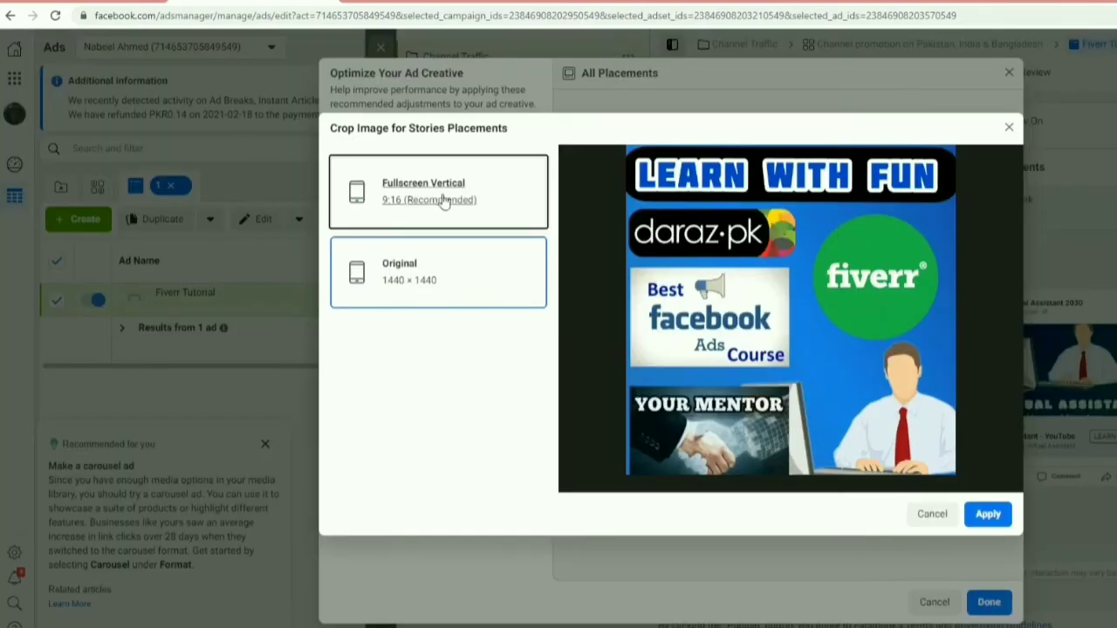
pyautogui.click(424, 273)
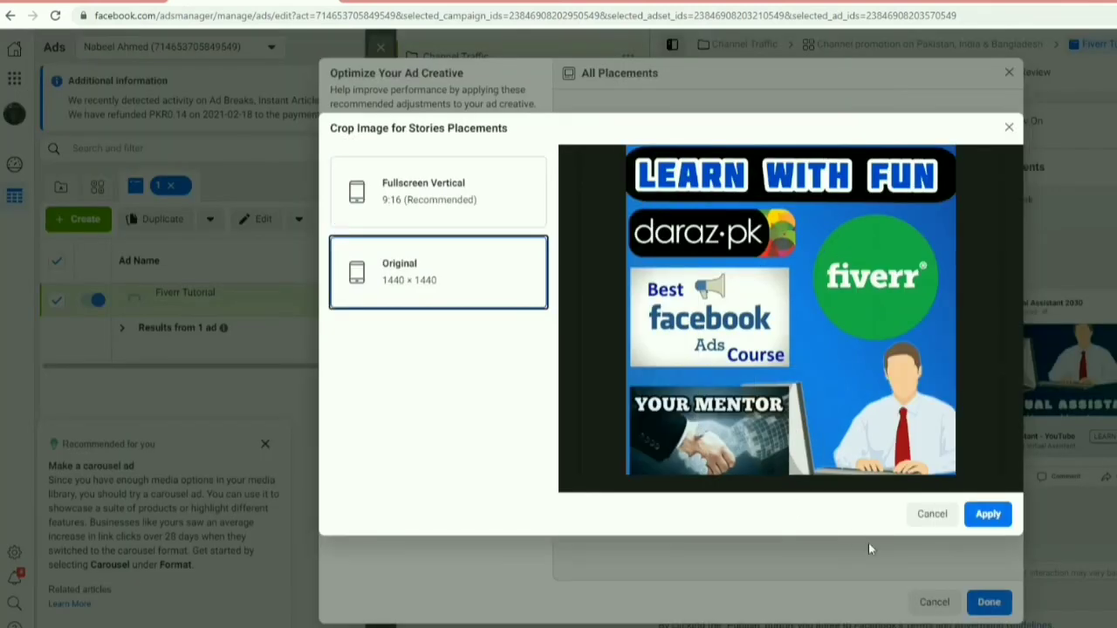
pyautogui.click(987, 514)
pyautogui.click(1000, 610)
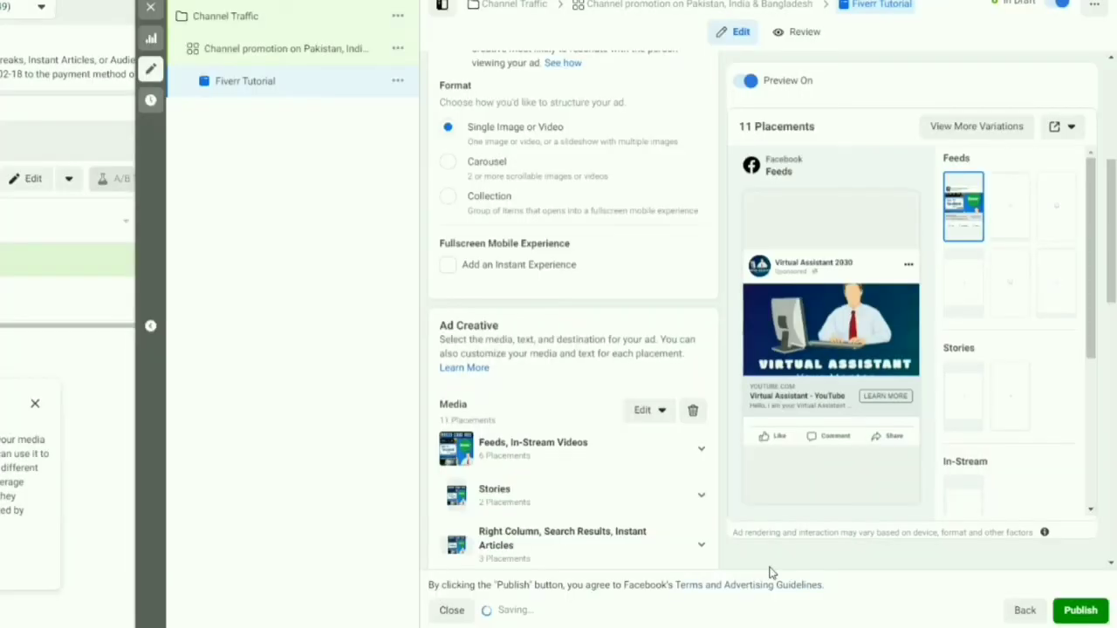
# Return to the ad set's manual placements and exclude Facebook Right Column from the feeds
pyautogui.scroll(-2, 710, 501)
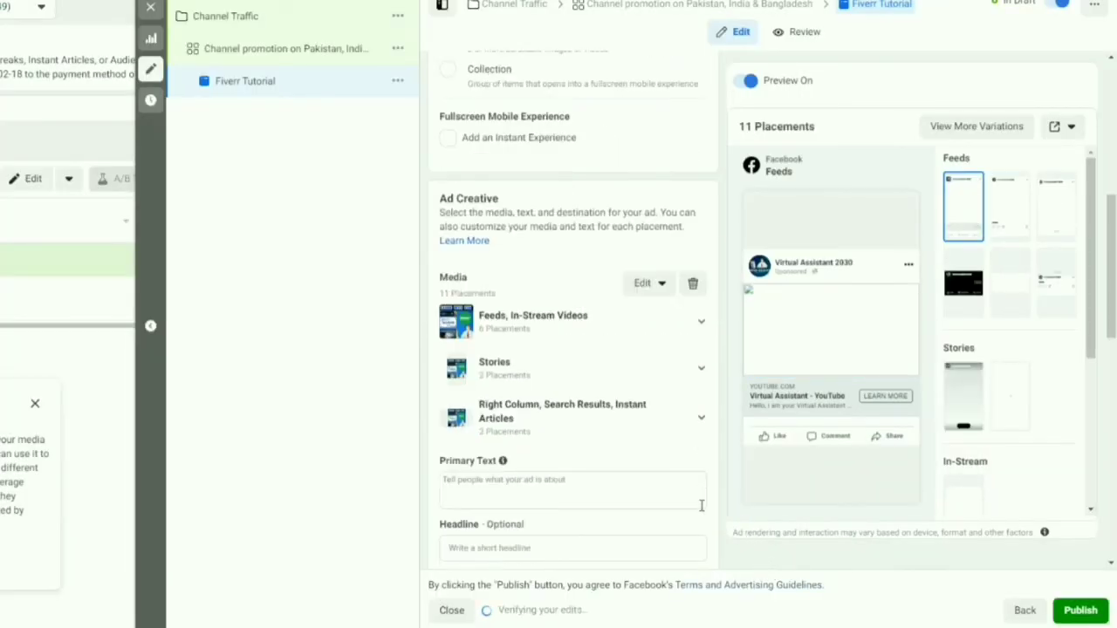
pyautogui.scroll(-1, 698, 497)
pyautogui.scroll(-1, 625, 396)
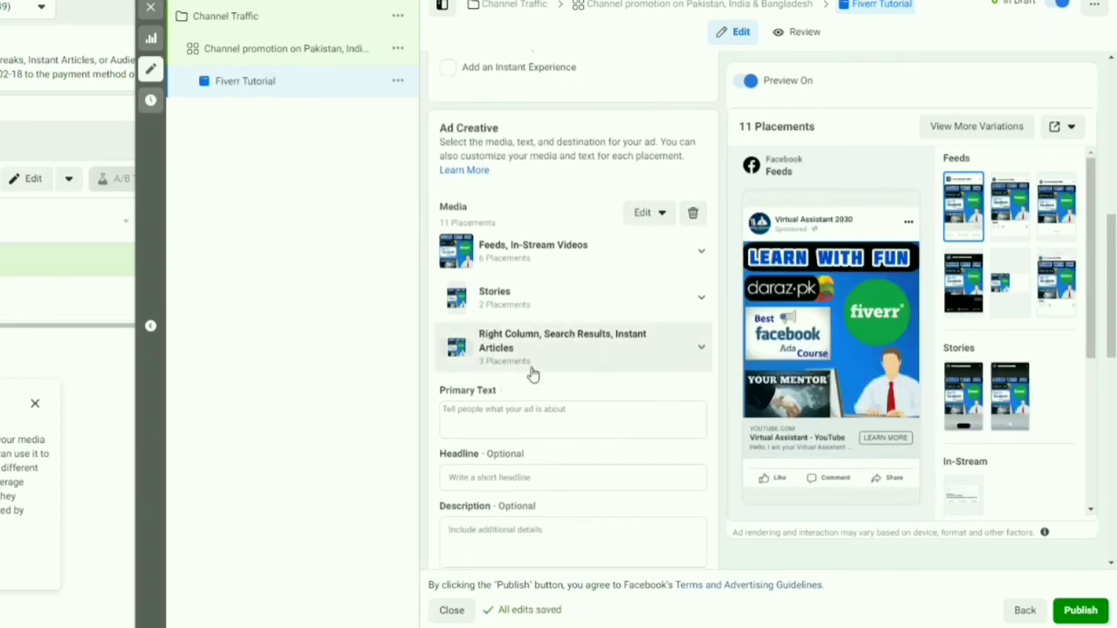
pyautogui.scroll(-5, 650, 550)
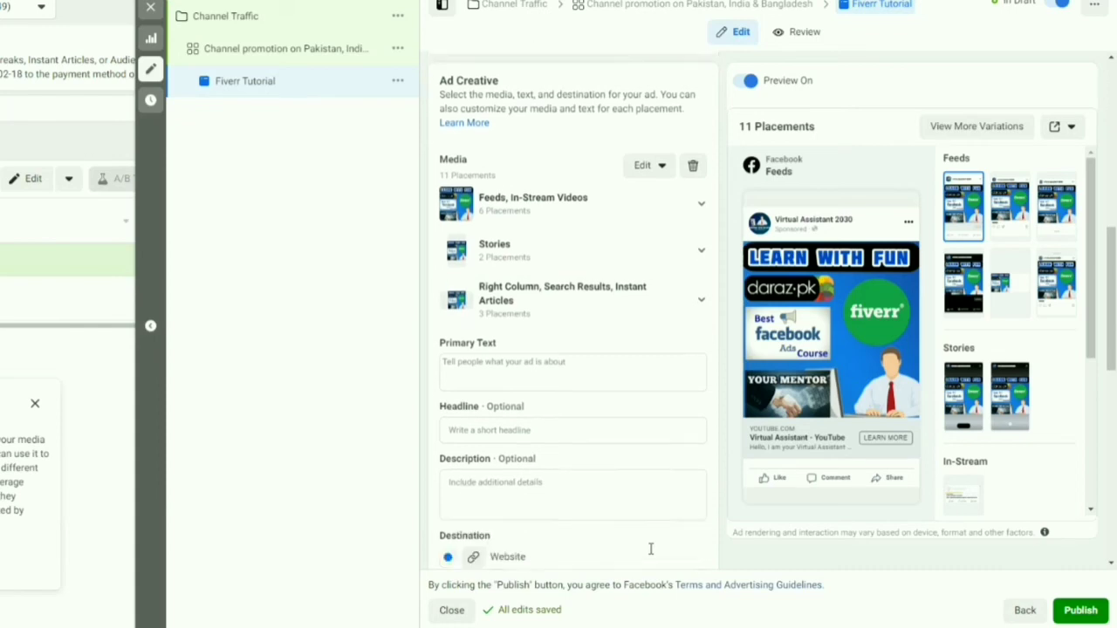
pyautogui.scroll(-5, 650, 555)
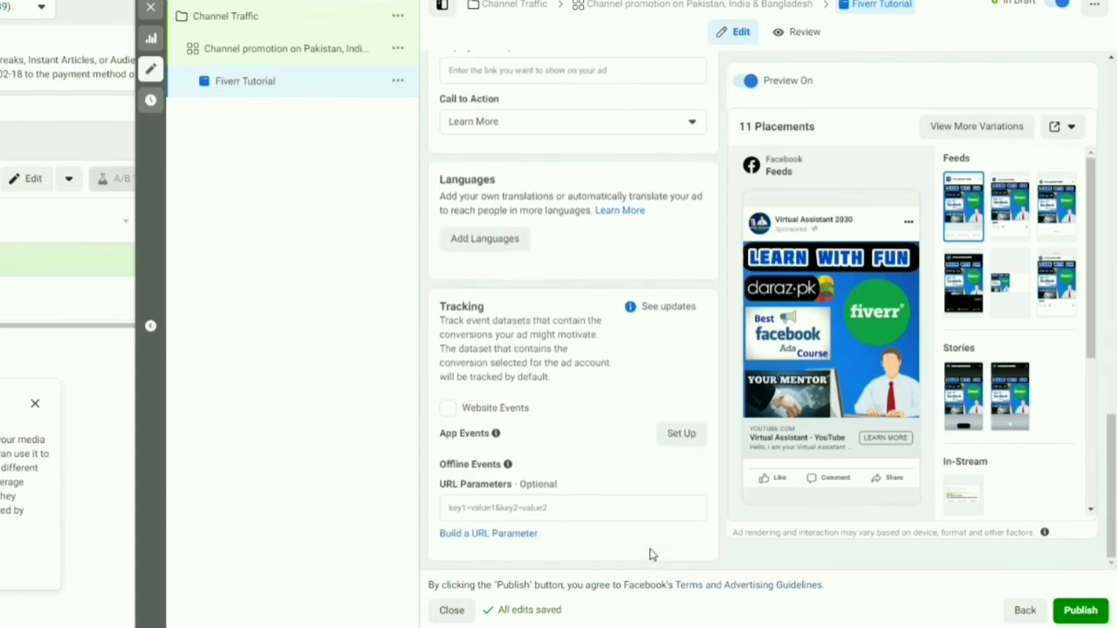
pyautogui.click(1024, 610)
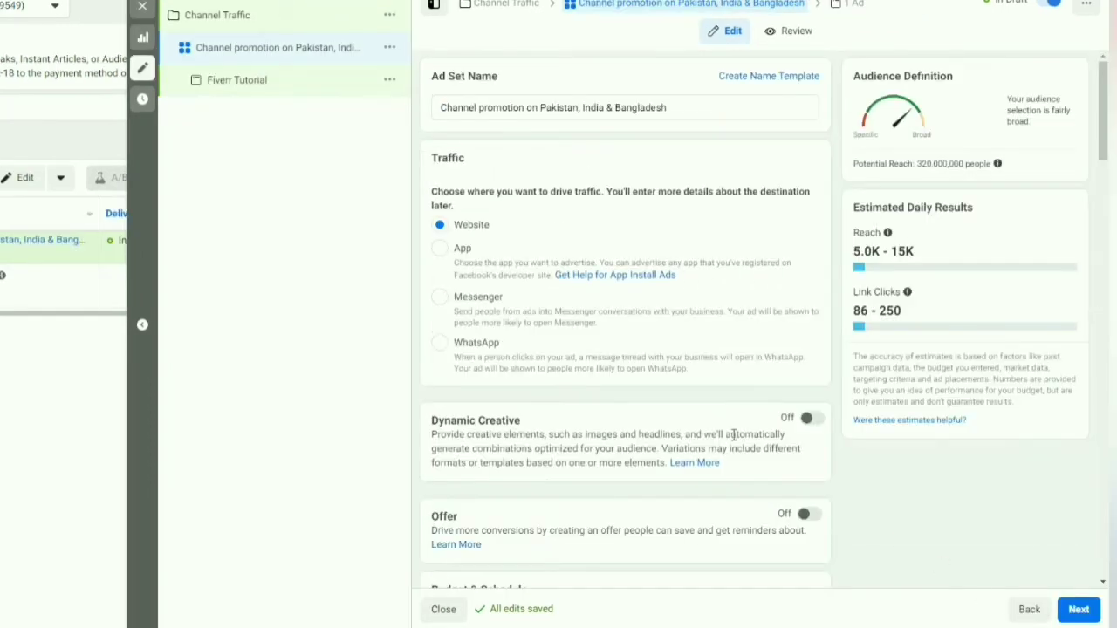
pyautogui.scroll(-9, 742, 444)
pyautogui.scroll(-15, 695, 427)
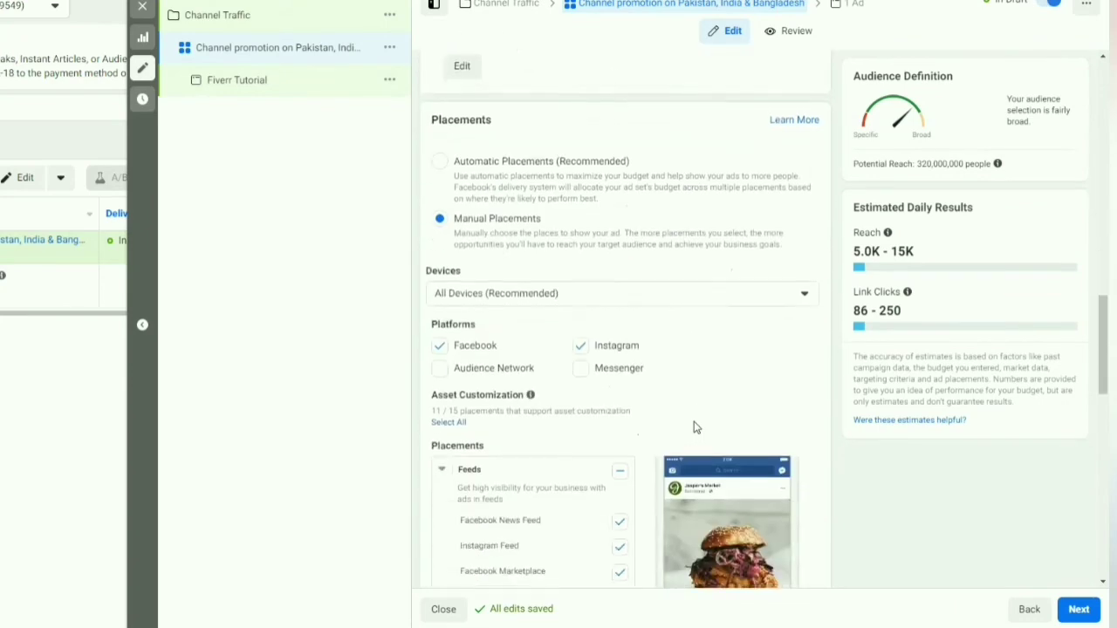
pyautogui.scroll(3, 693, 426)
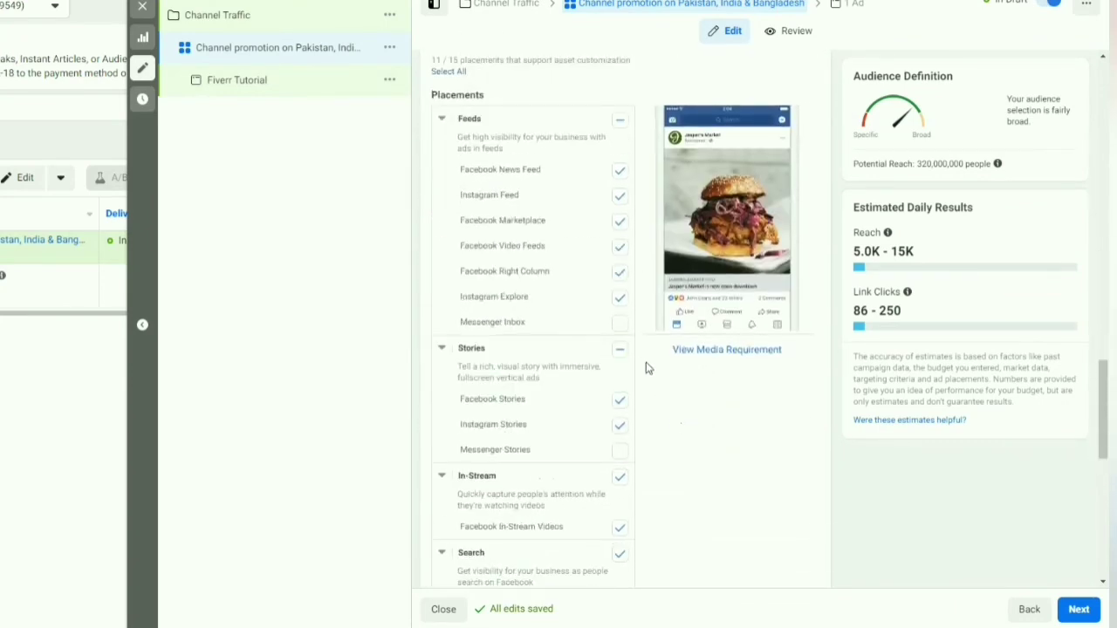
pyautogui.click(622, 275)
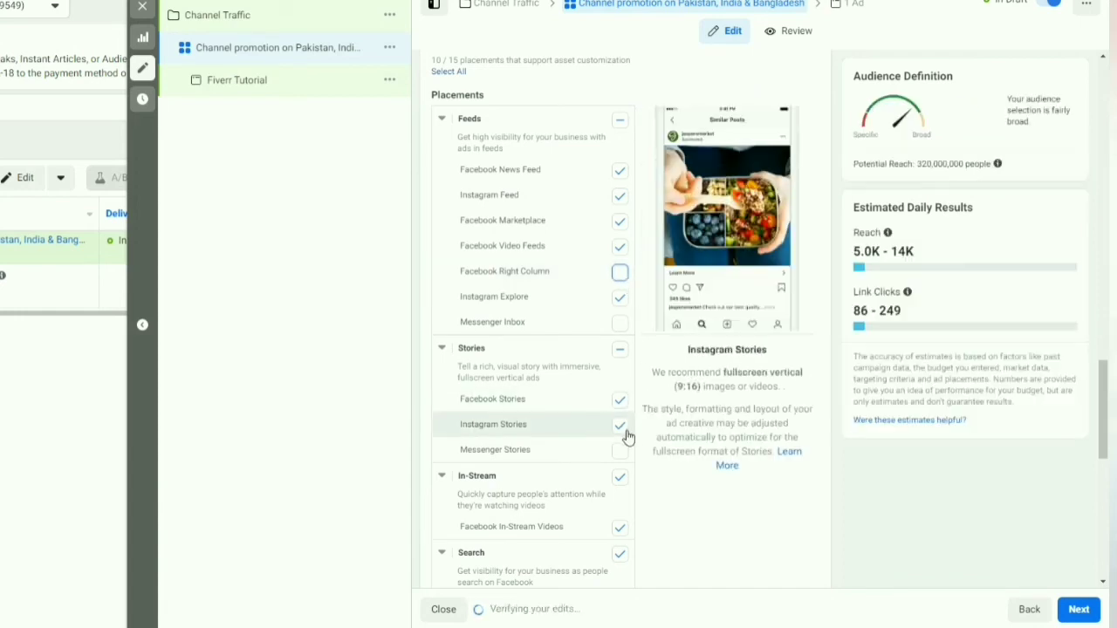
# Exclude the Search and In-Article placements from the ad set and continue to the ad
pyautogui.scroll(-1, 623, 449)
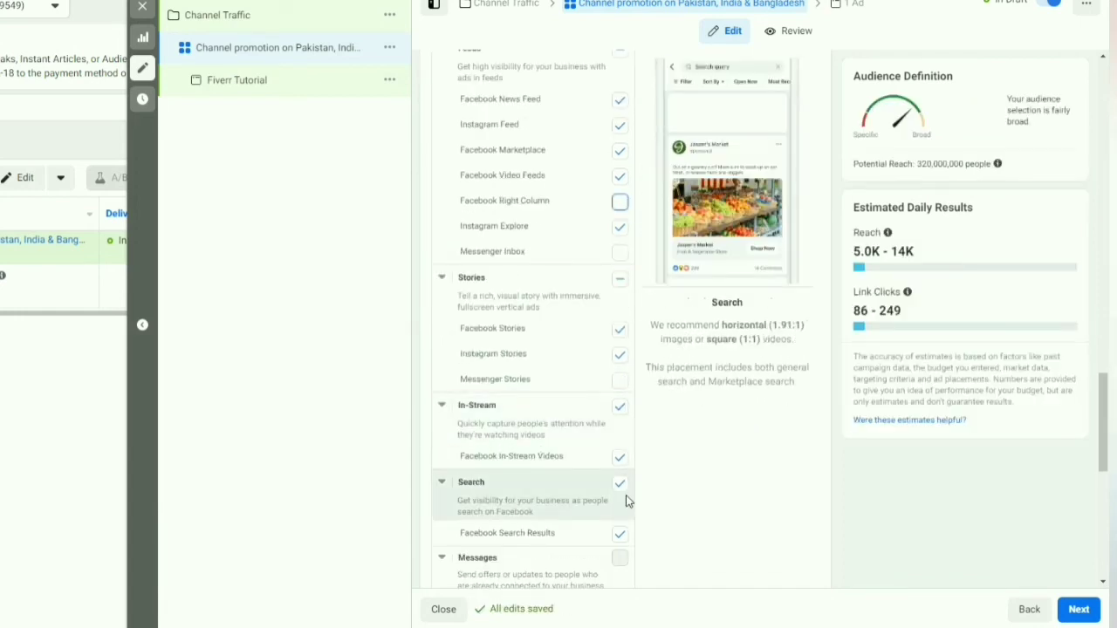
pyautogui.click(621, 486)
pyautogui.scroll(-2, 624, 497)
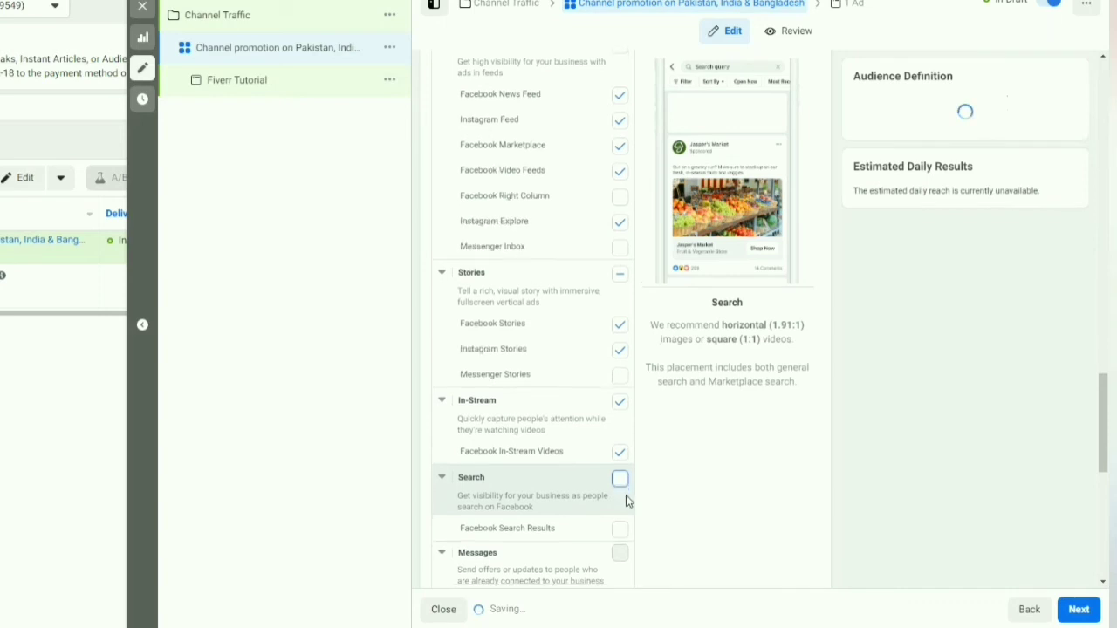
pyautogui.scroll(-2, 627, 502)
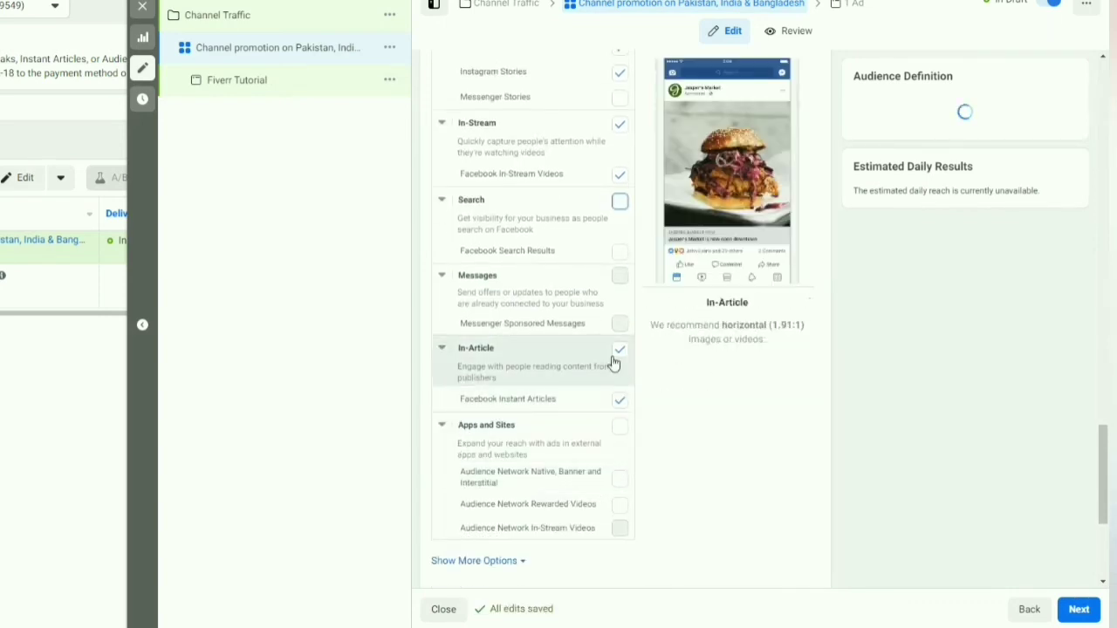
pyautogui.click(623, 351)
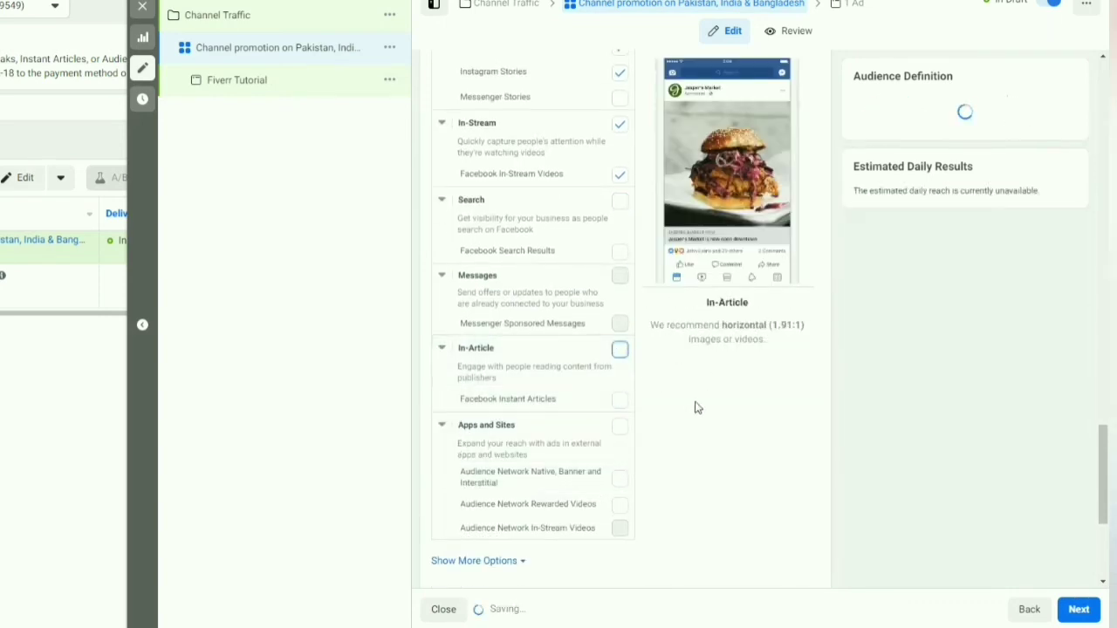
pyautogui.scroll(-3, 776, 496)
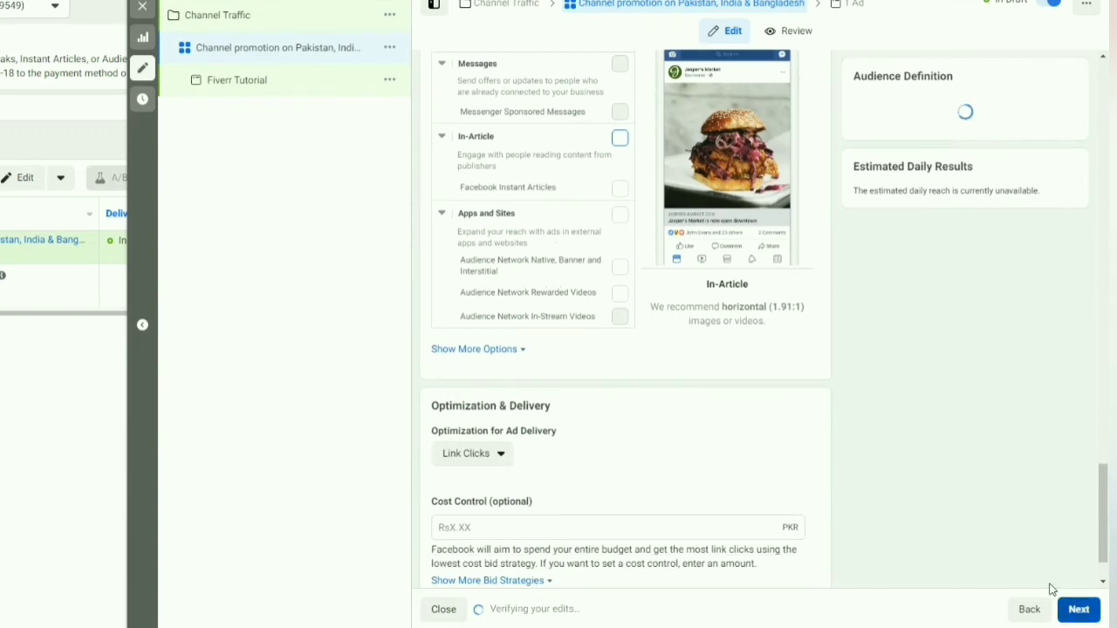
pyautogui.scroll(8, 987, 518)
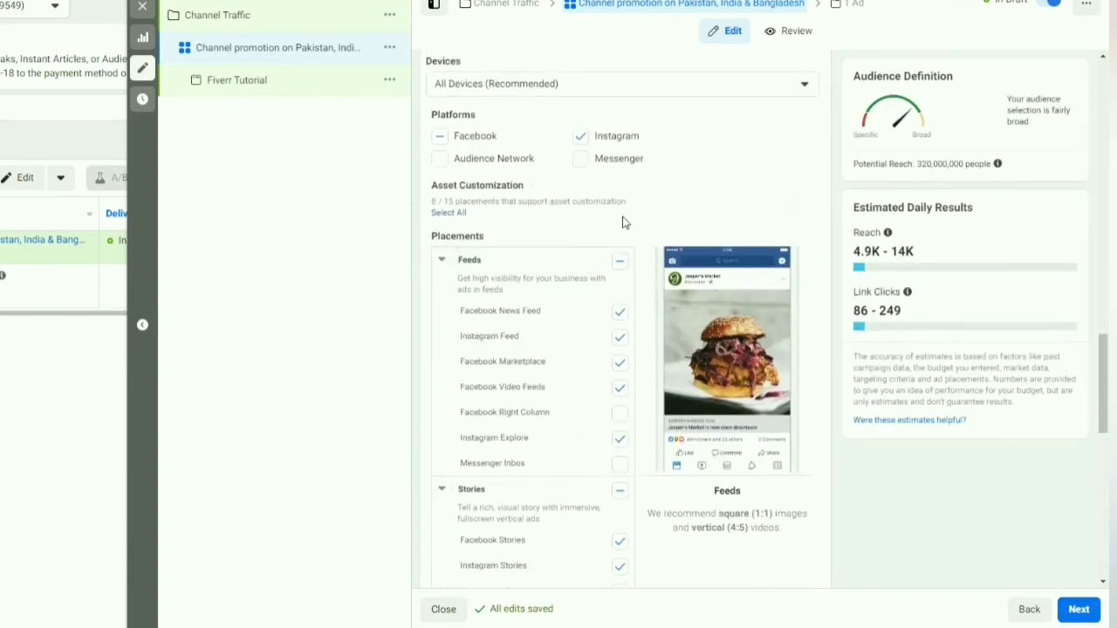
pyautogui.click(1077, 611)
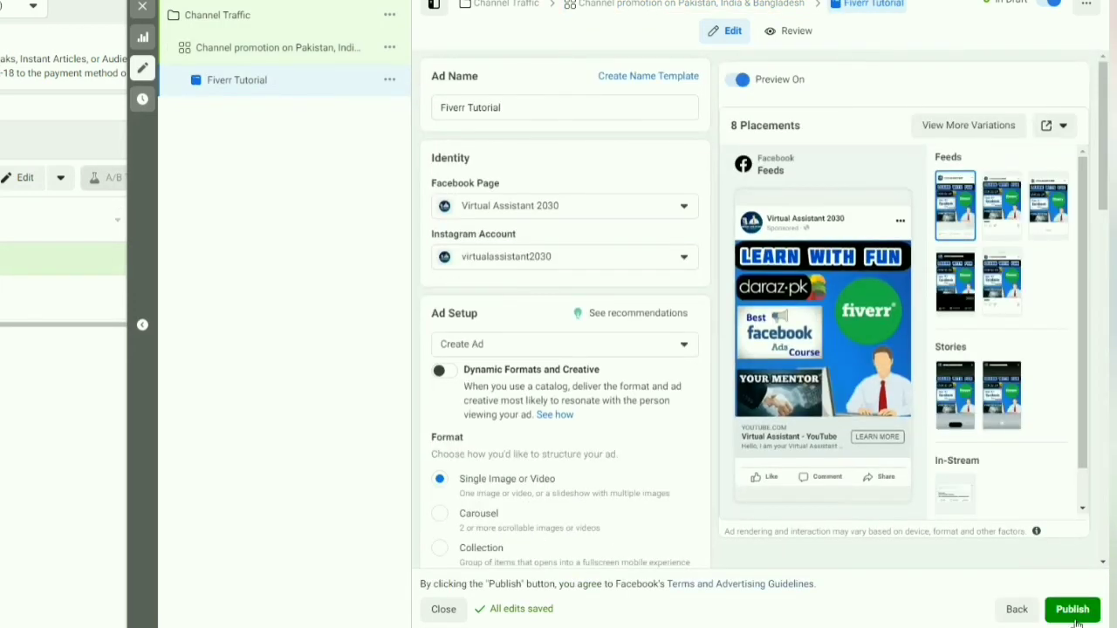
# Enter "LEARN FACEBOOK ADS COURSE, FIVERR TIPS AND TRICKS." as the ad's primary text, dismissing the text suggestions
pyautogui.moveTo(802, 497)
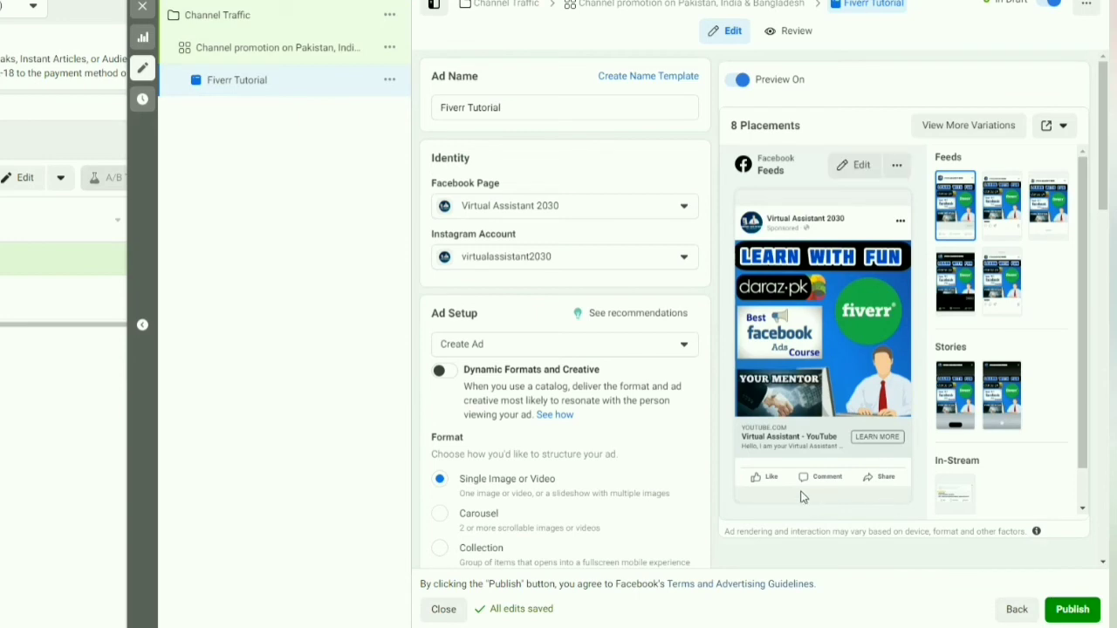
pyautogui.scroll(-1, 443, 498)
pyautogui.scroll(1, 443, 500)
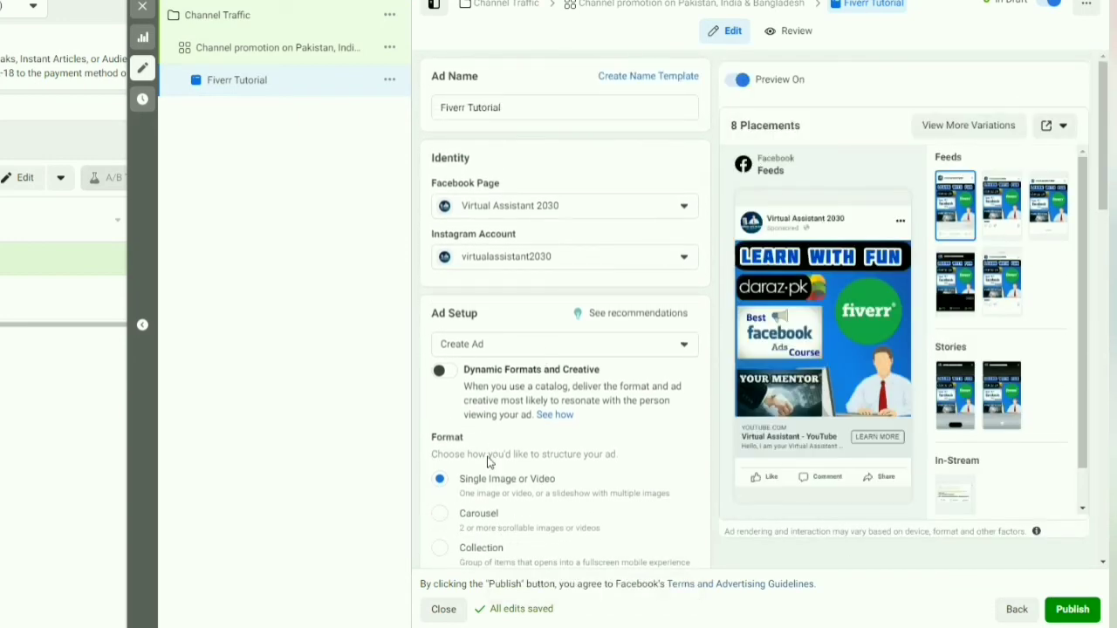
pyautogui.scroll(-8, 488, 463)
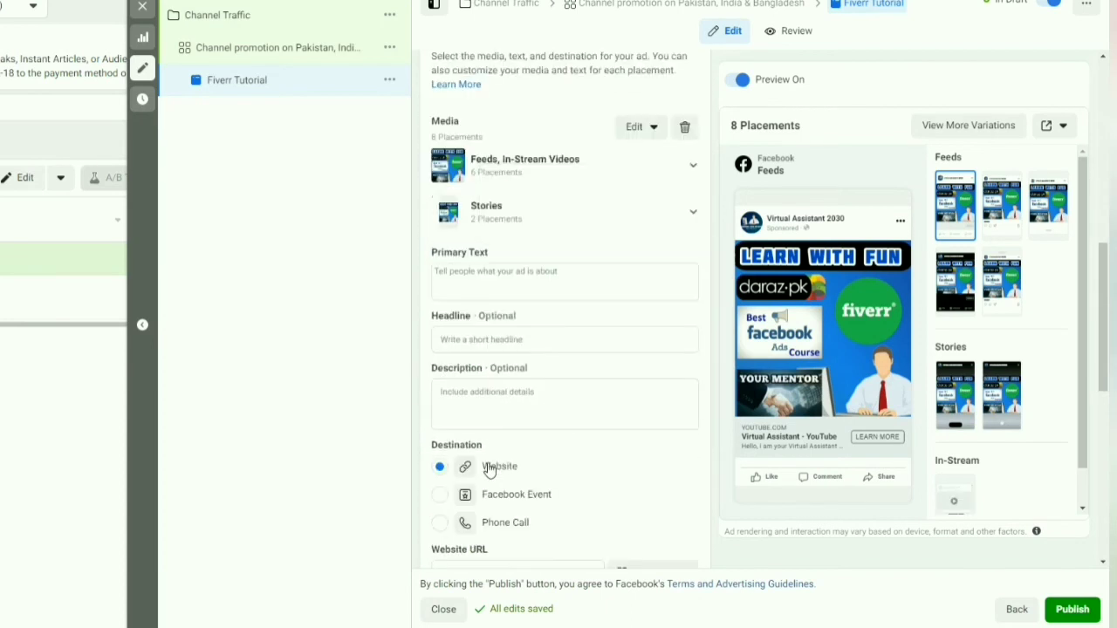
pyautogui.click(511, 279)
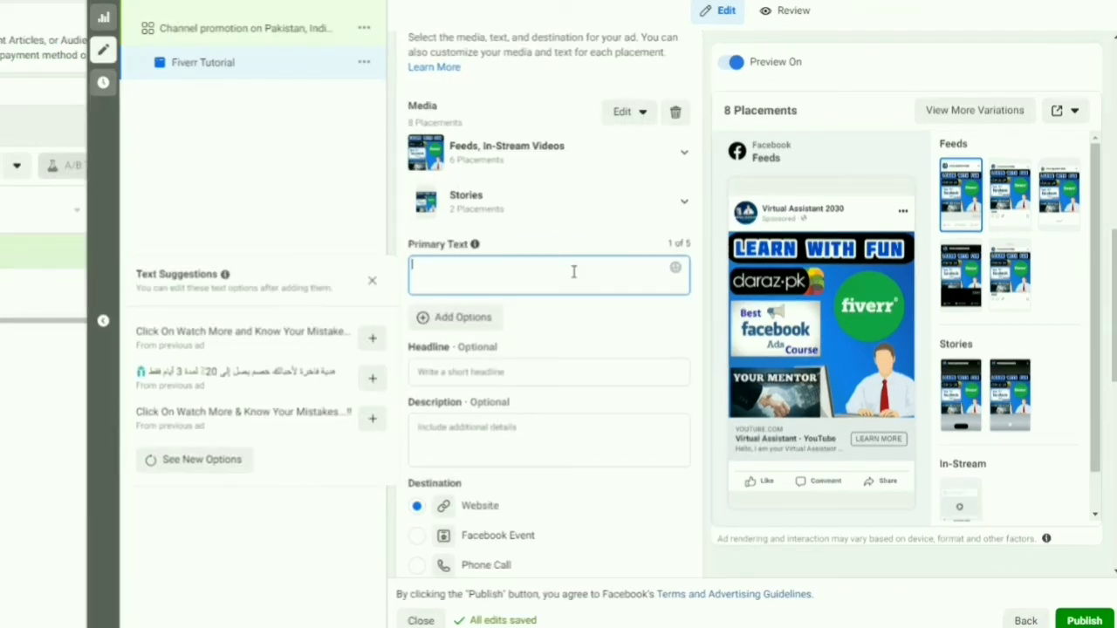
pyautogui.click(397, 295)
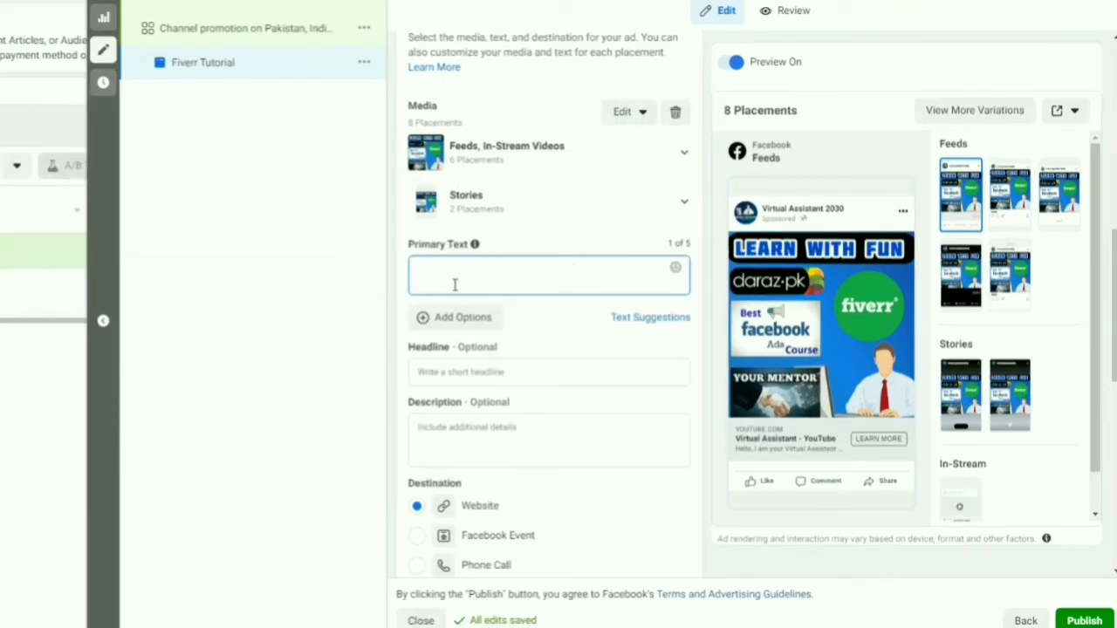
pyautogui.write('LEARN FA')
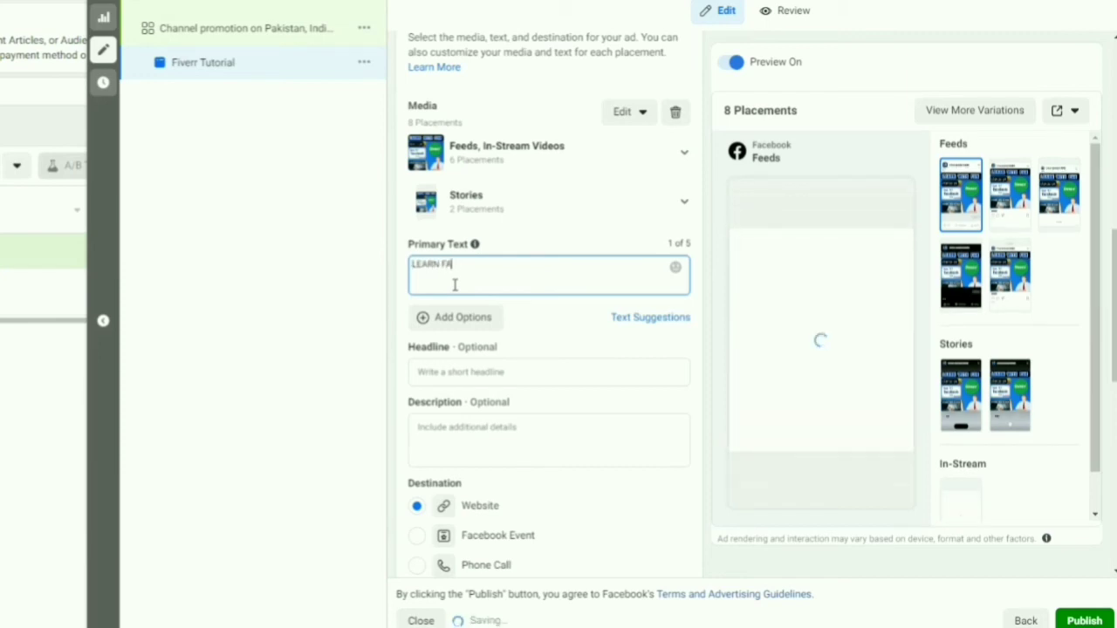
pyautogui.write('CEBOOK ADS COURSE, FIVERR TIPS AND TRICKS')
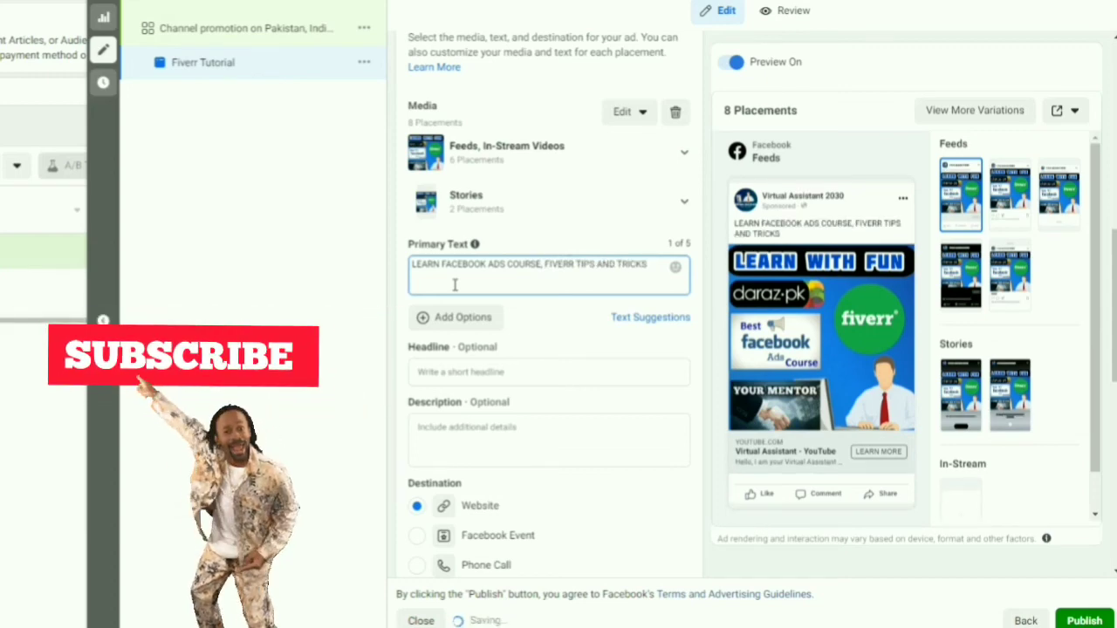
pyautogui.write('.')
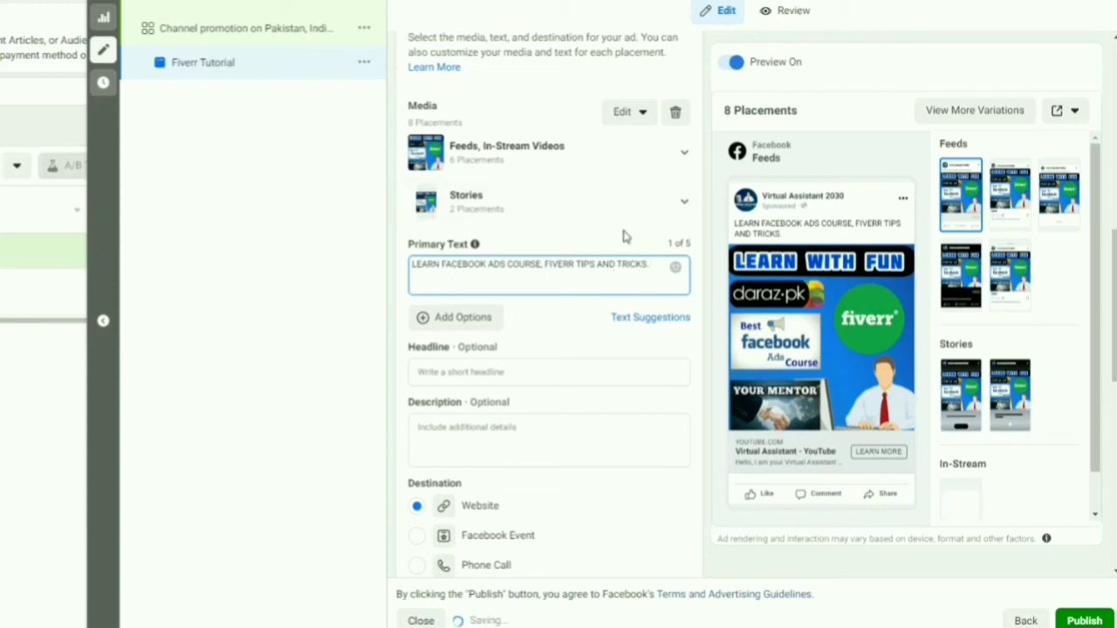
# Enter "VIRTUAL ASSISTANT 2030" as the ad's headline
pyautogui.scroll(1, 581, 418)
pyautogui.click(554, 445)
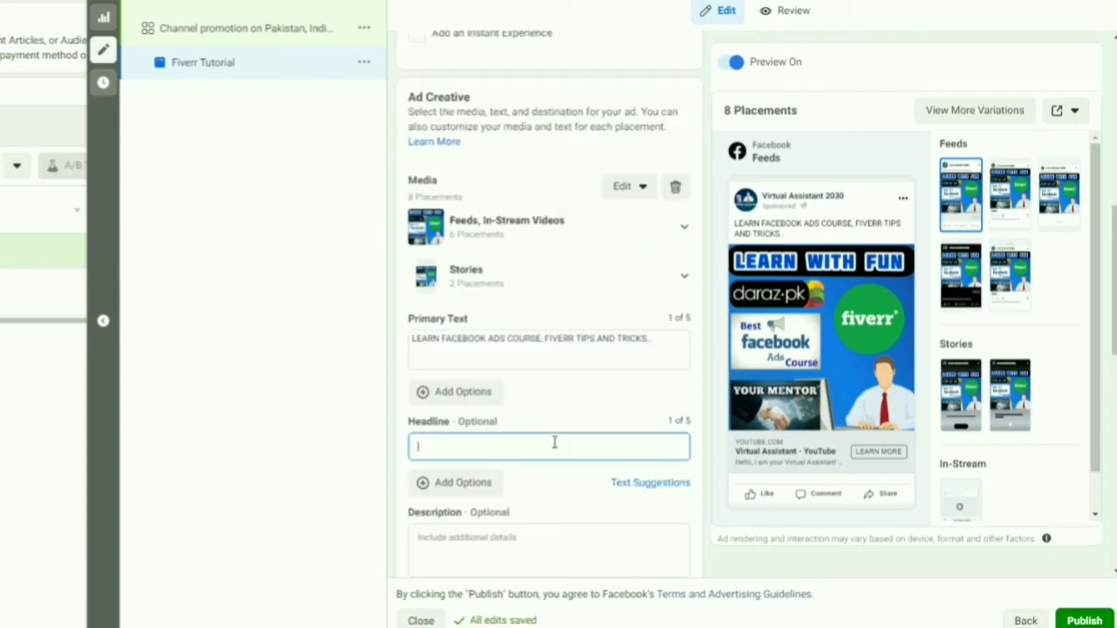
pyautogui.write('VIRTUAL ASSISTANT 2030')
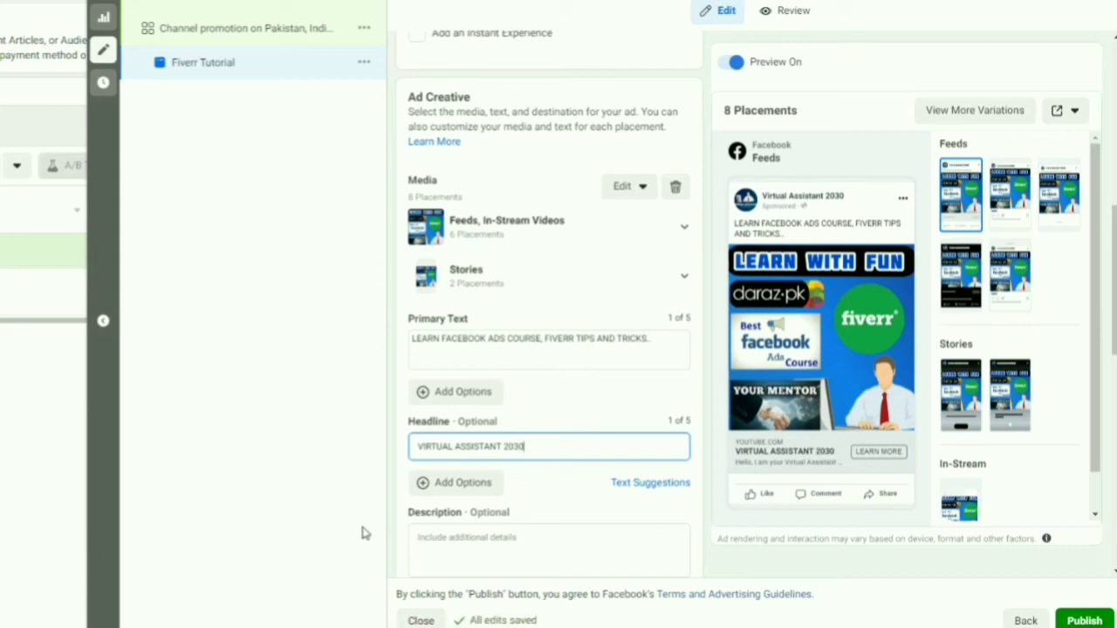
# Try "FACEBOOK ADS COURSE" as the ad's headline, and change it back to "VIRTUAL ASSISTANT 2030"
pyautogui.moveTo(546, 446); pyautogui.dragTo(417, 447)
pyautogui.write('FACEBOOK ADS C')
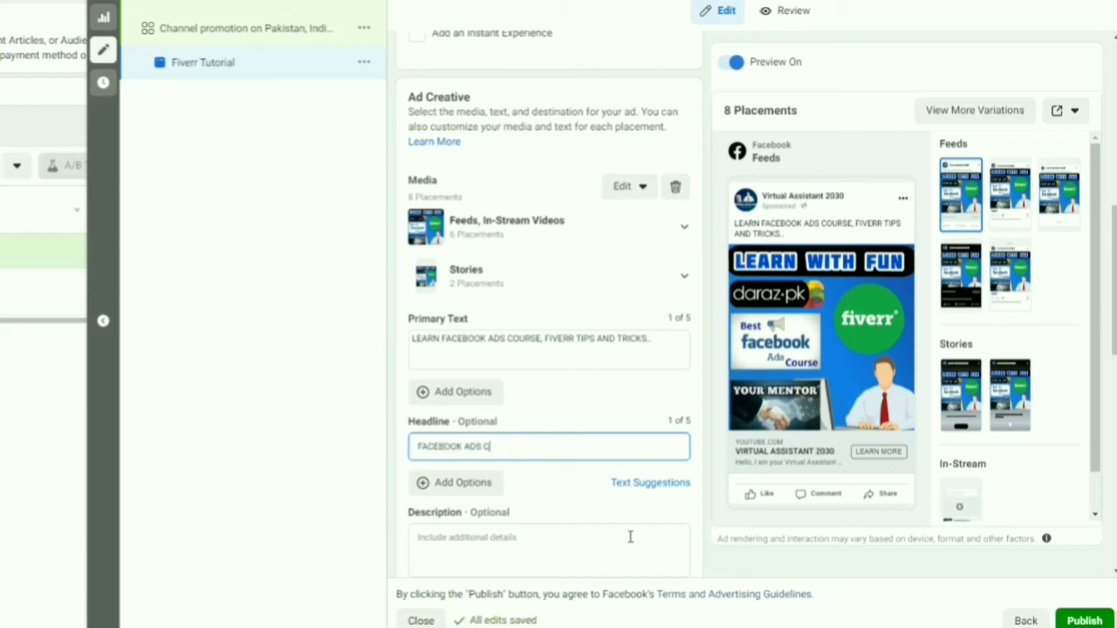
pyautogui.write('OURSE')
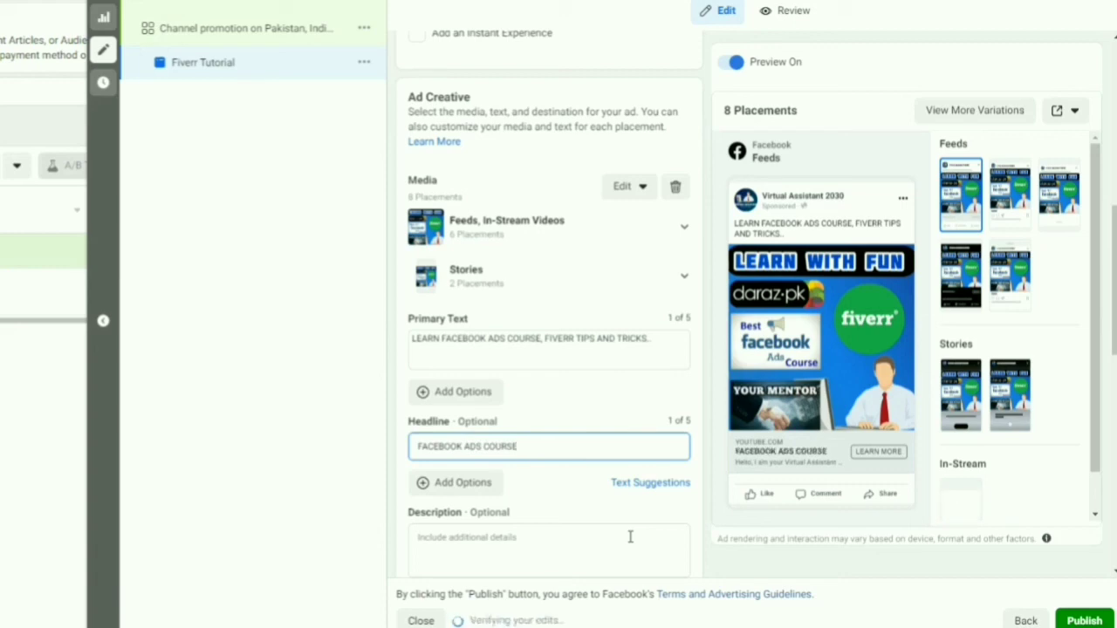
pyautogui.press('BackSpace')
pyautogui.press('BackSpace')
pyautogui.press('BackSpace')
pyautogui.press('BackSpace')
pyautogui.press('BackSpace')
pyautogui.press('BackSpace')
pyautogui.press('BackSpace')
pyautogui.press('BackSpace')
pyautogui.press('BackSpace')
pyautogui.press('BackSpace')
pyautogui.press('BackSpace')
pyautogui.press('BackSpace')
pyautogui.press('BackSpace')
pyautogui.press('BackSpace')
pyautogui.press('BackSpace')
pyautogui.press('BackSpace')
pyautogui.press('BackSpace')
pyautogui.press('BackSpace')
pyautogui.press('BackSpace')
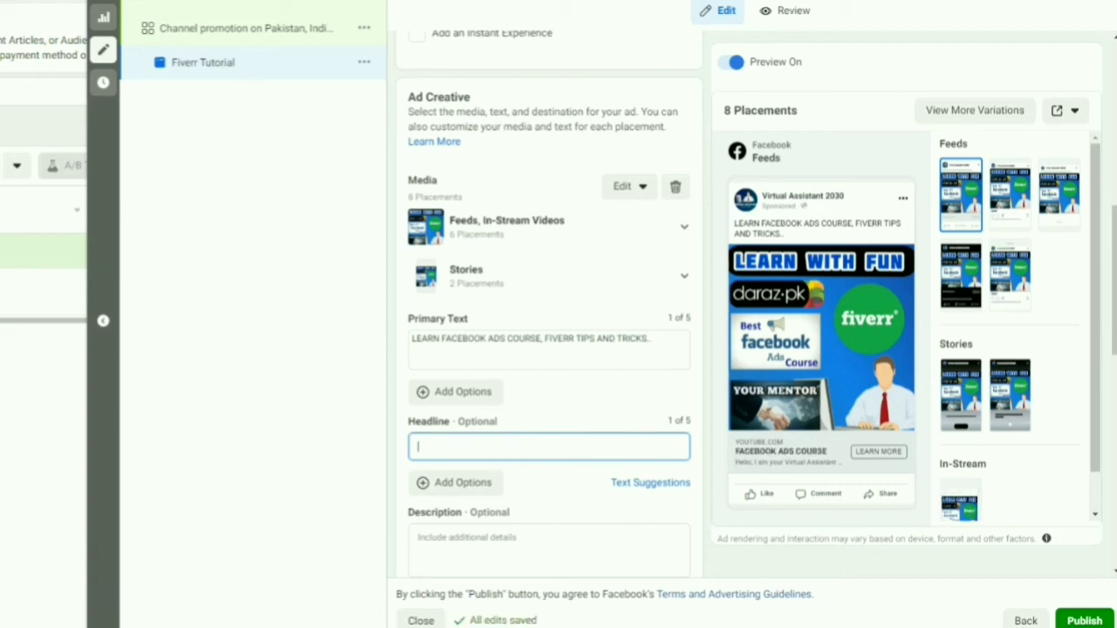
pyautogui.write('VIRTUAL ASSISTANT 2030')
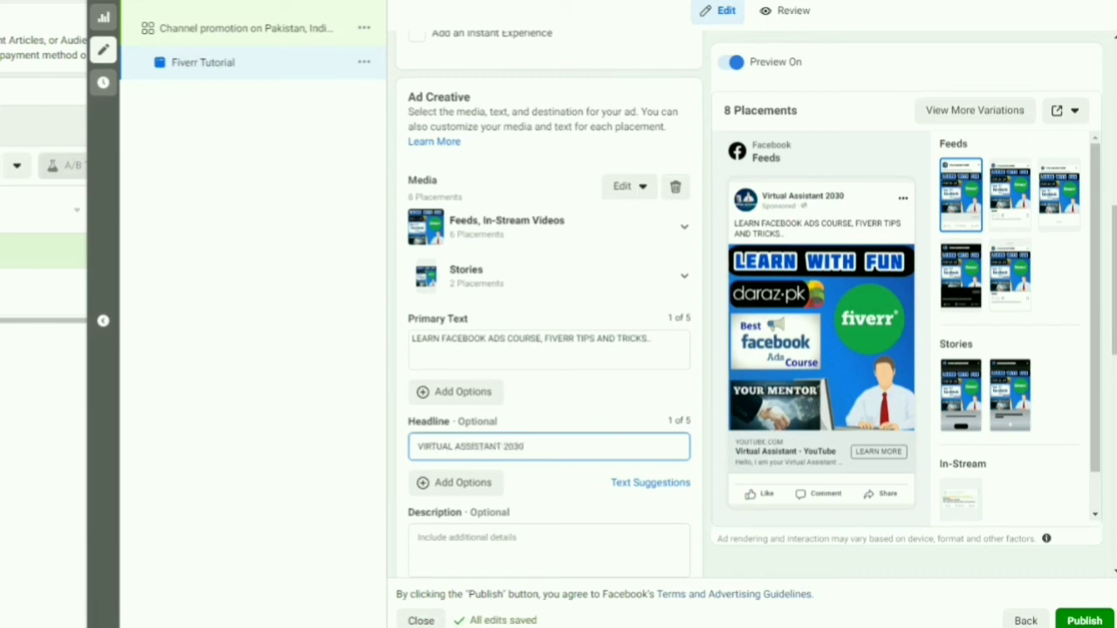
# Set the ad's call to action to Watch More, keeping the YouTube channel website destination
pyautogui.scroll(-2, 469, 532)
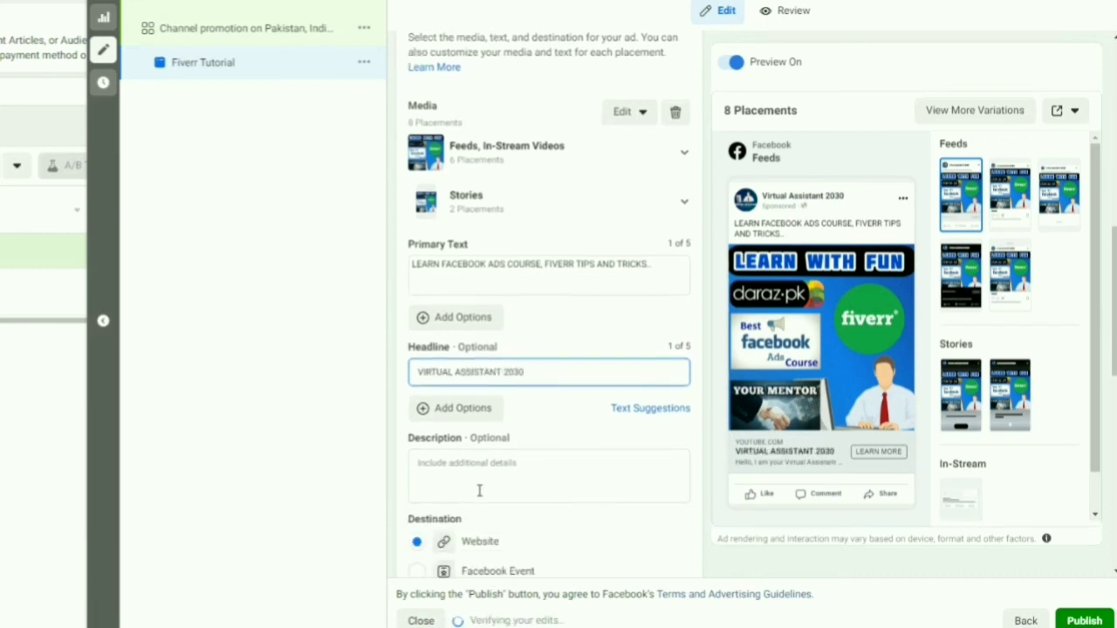
pyautogui.scroll(-5, 476, 493)
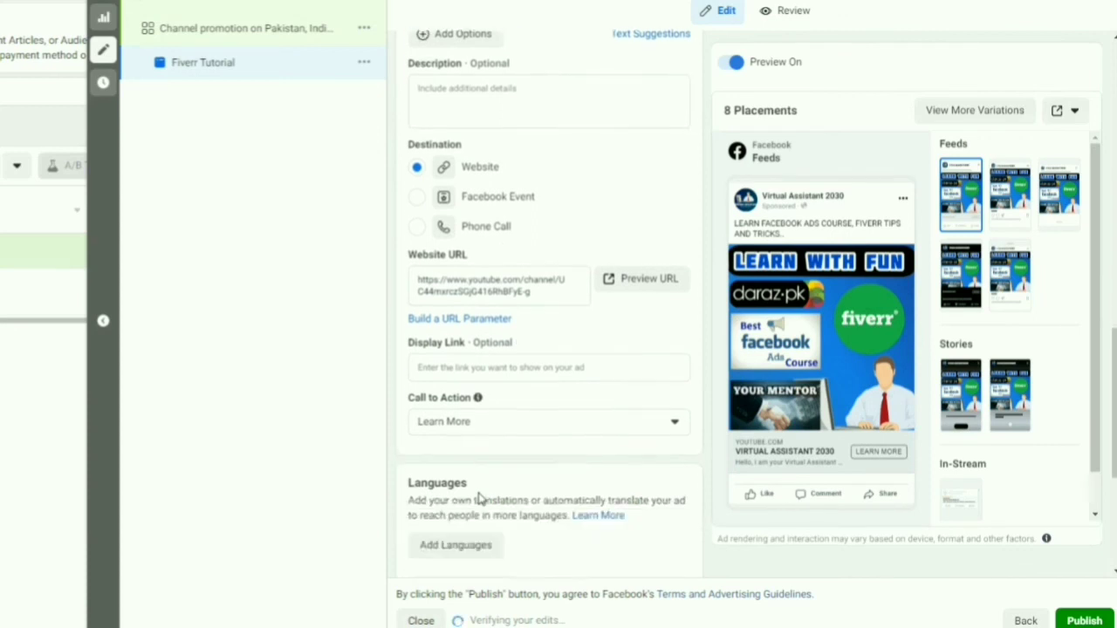
pyautogui.scroll(-1, 478, 497)
pyautogui.click(474, 354)
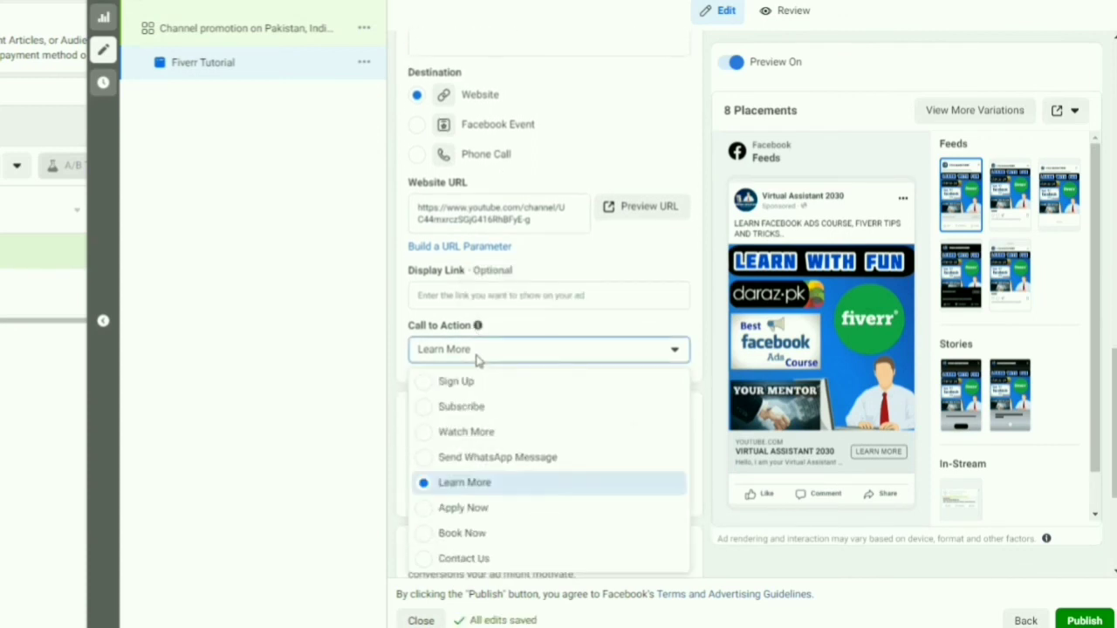
pyautogui.click(465, 433)
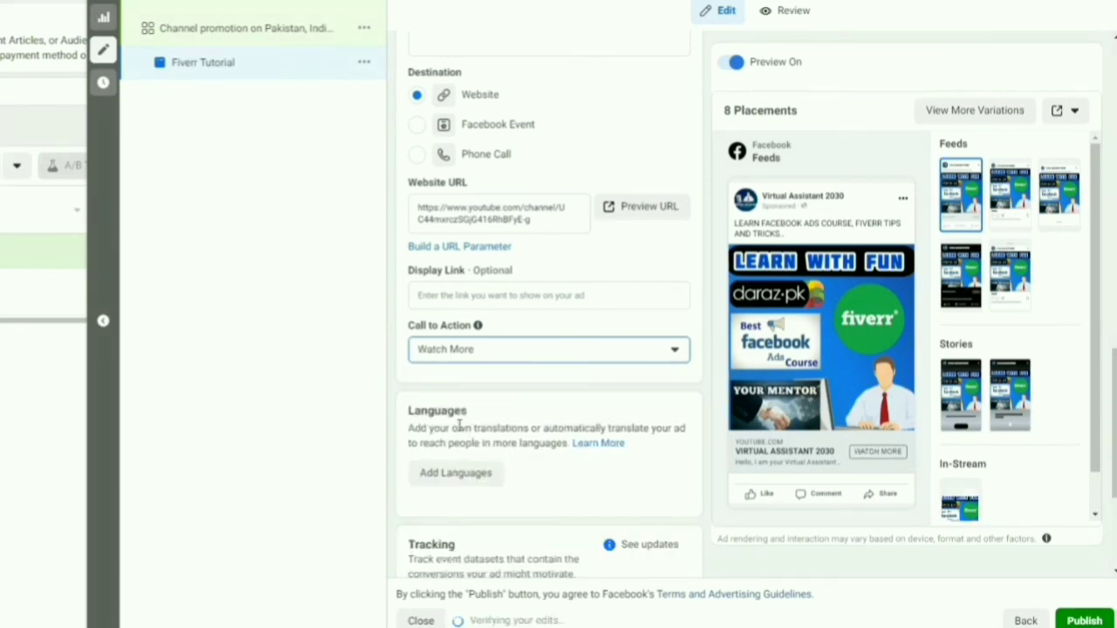
# Leave the ad's languages and tracking options unset and publish the campaign with its ad
pyautogui.scroll(-3, 510, 559)
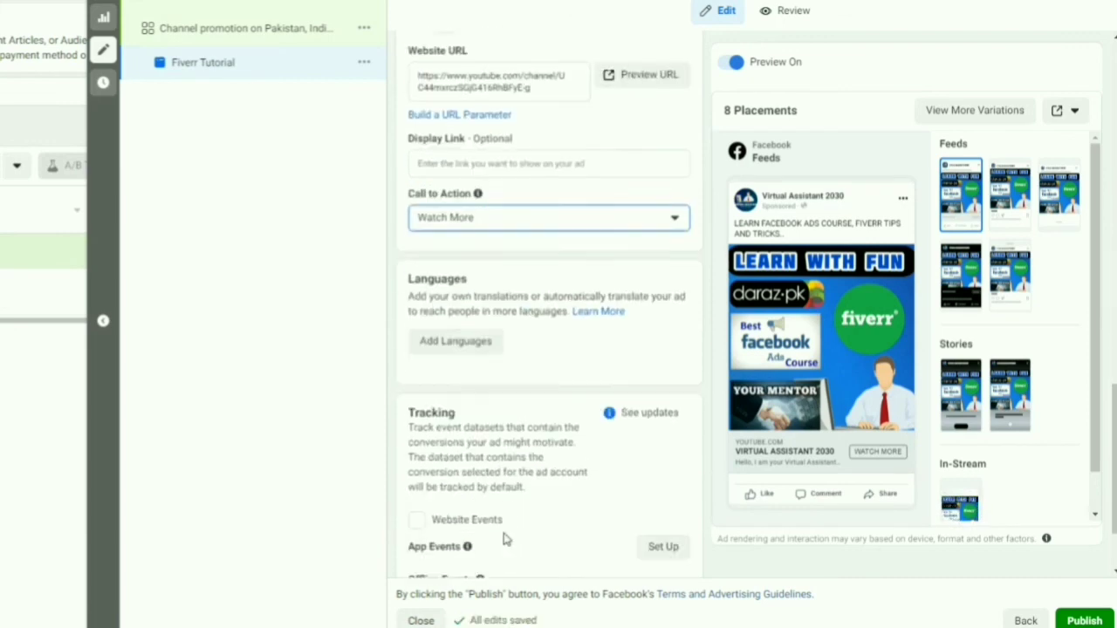
pyautogui.scroll(-1, 503, 523)
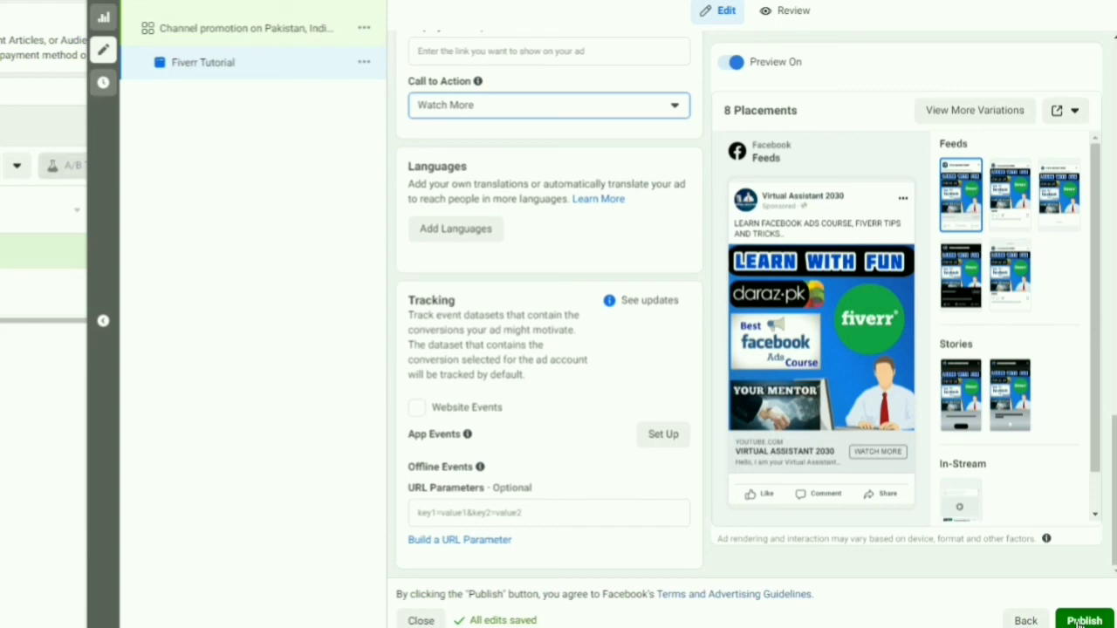
pyautogui.click(1080, 622)
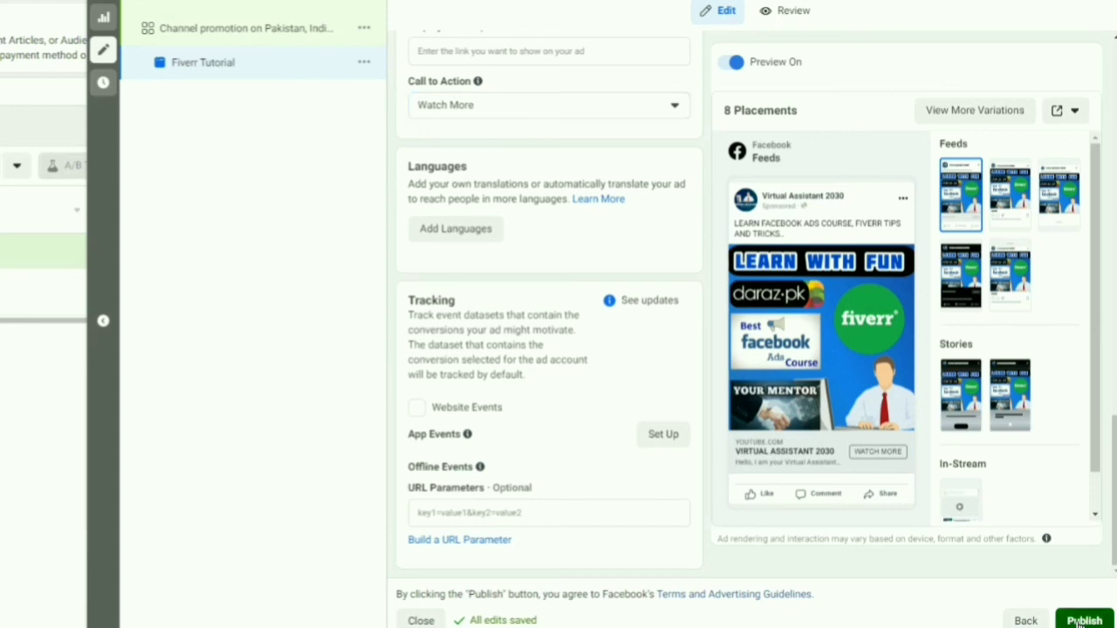